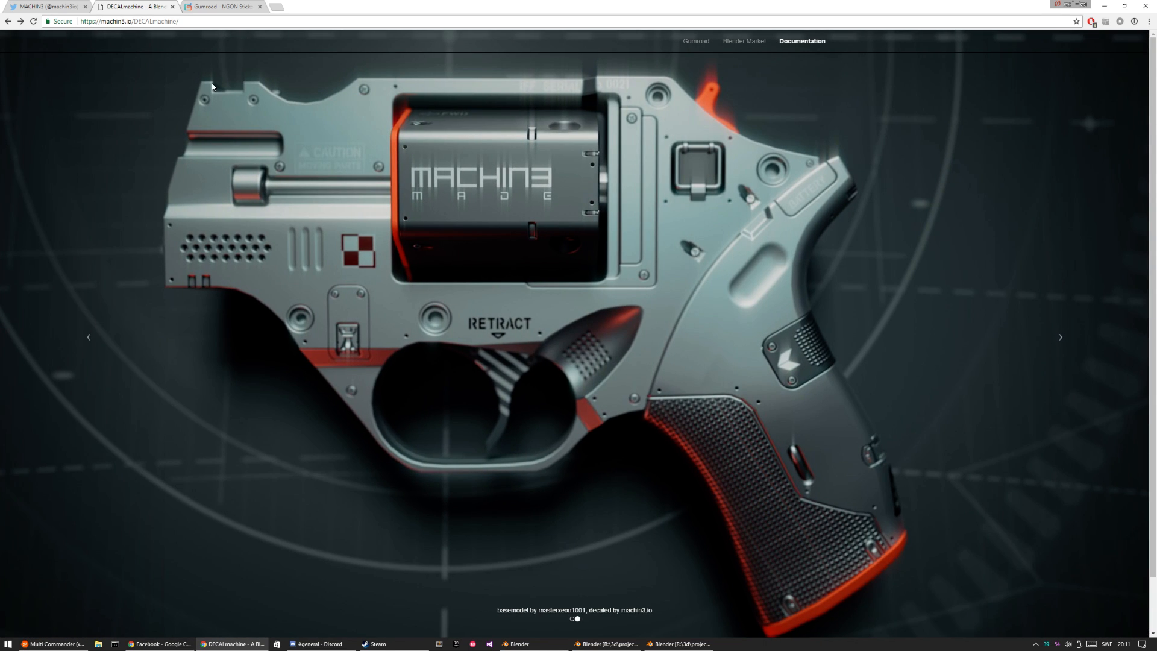
- Reload the DECALmachine page at machin3.io/DECALmachine
{"action": "left_click", "coordinate": [185, 19]}
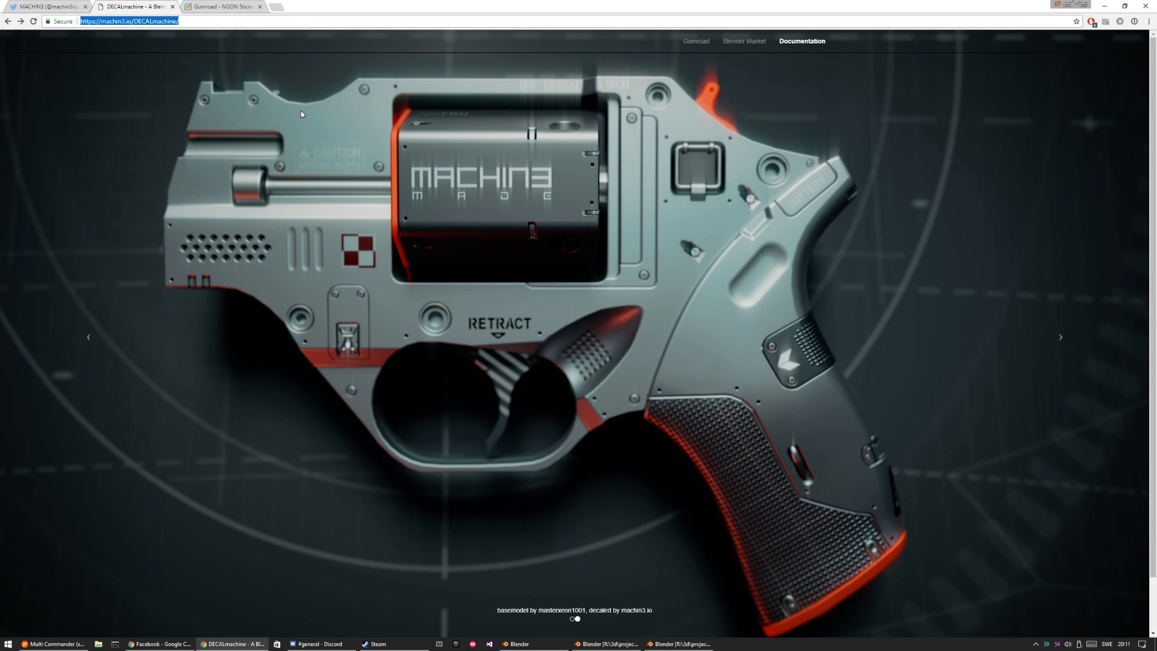
{"action": "key", "text": "Return"}
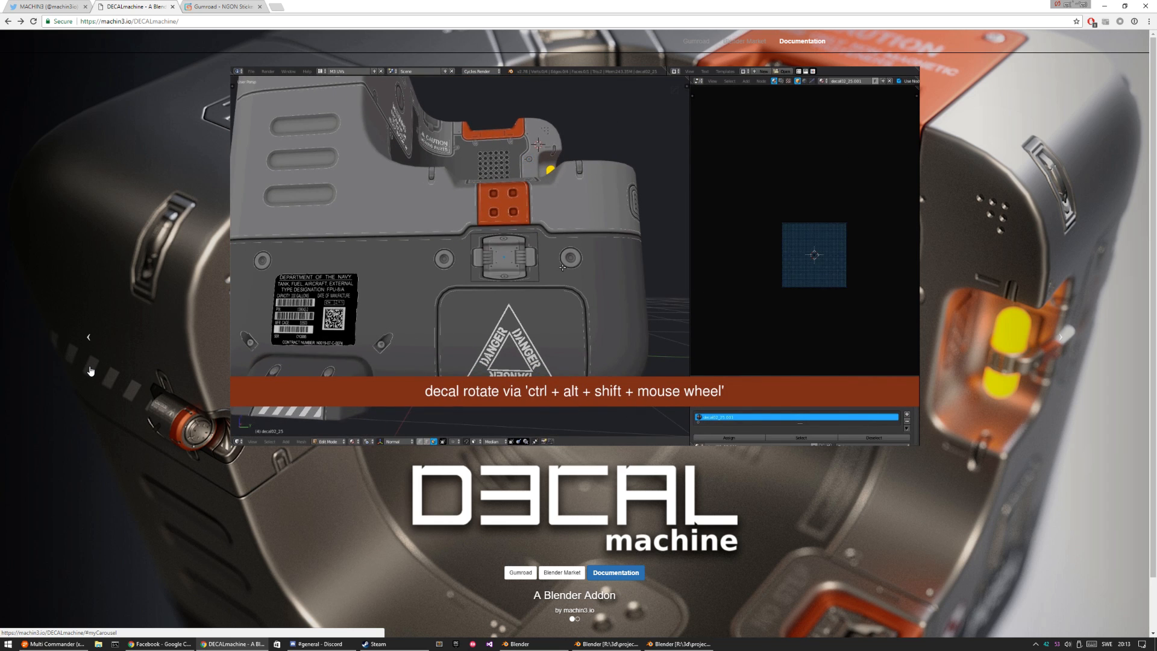
- Switch to Blender, flatten the cube's mesh along Z into a low box, and scale it up uniformly
{"action": "key", "text": "alt+Tab"}
{"action": "right_click", "coordinate": [476, 300]}
{"action": "key", "text": "Tab"}
{"action": "key", "text": "s"}
{"action": "key", "text": "z"}
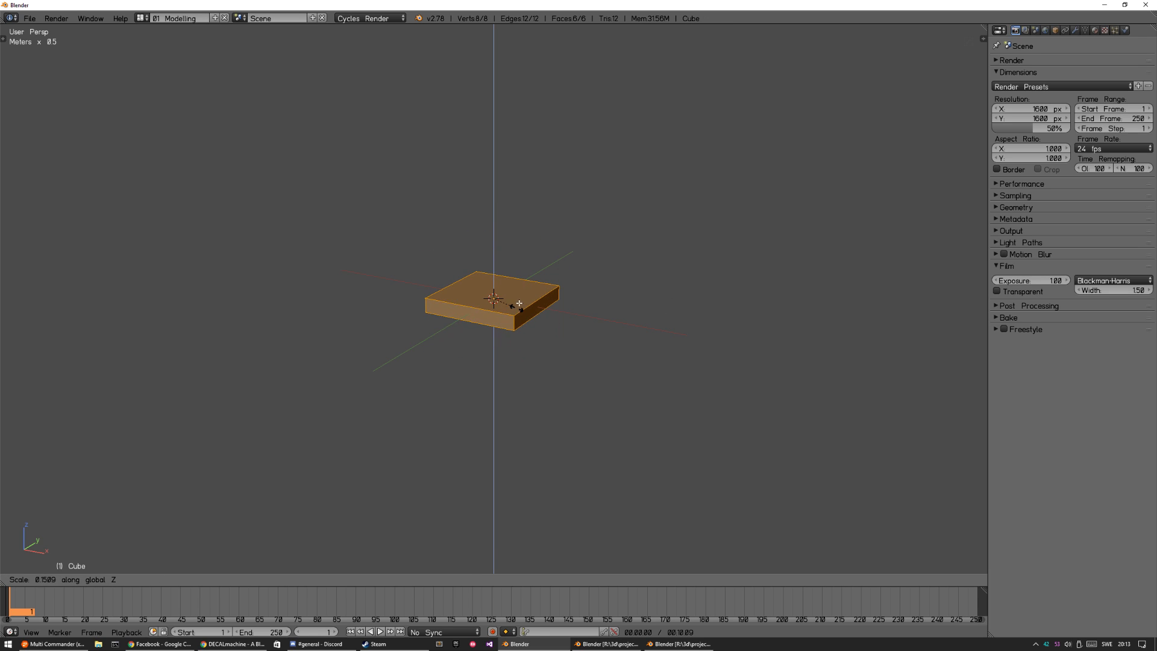
{"action": "left_click", "coordinate": [538, 318]}
{"action": "key", "text": "s"}
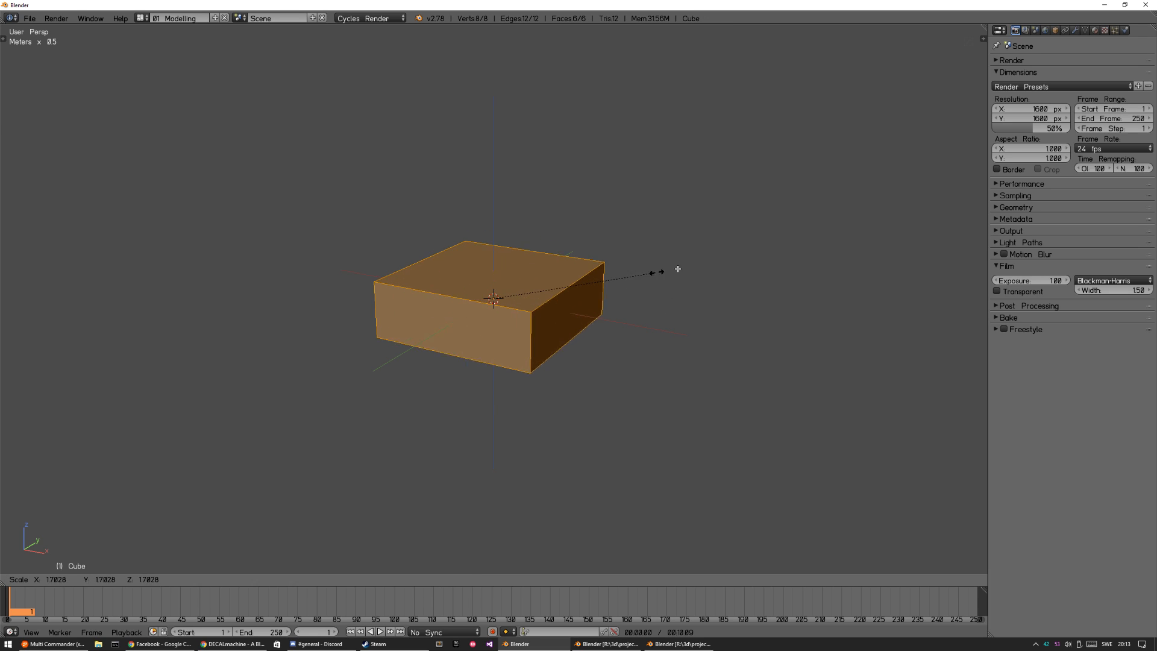
{"action": "left_click", "coordinate": [778, 246]}
- Bevel all edges of the box with an amount of 0.296 and 4 segments
{"action": "key", "text": "ctrl+b"}
{"action": "left_click", "coordinate": [709, 253]}
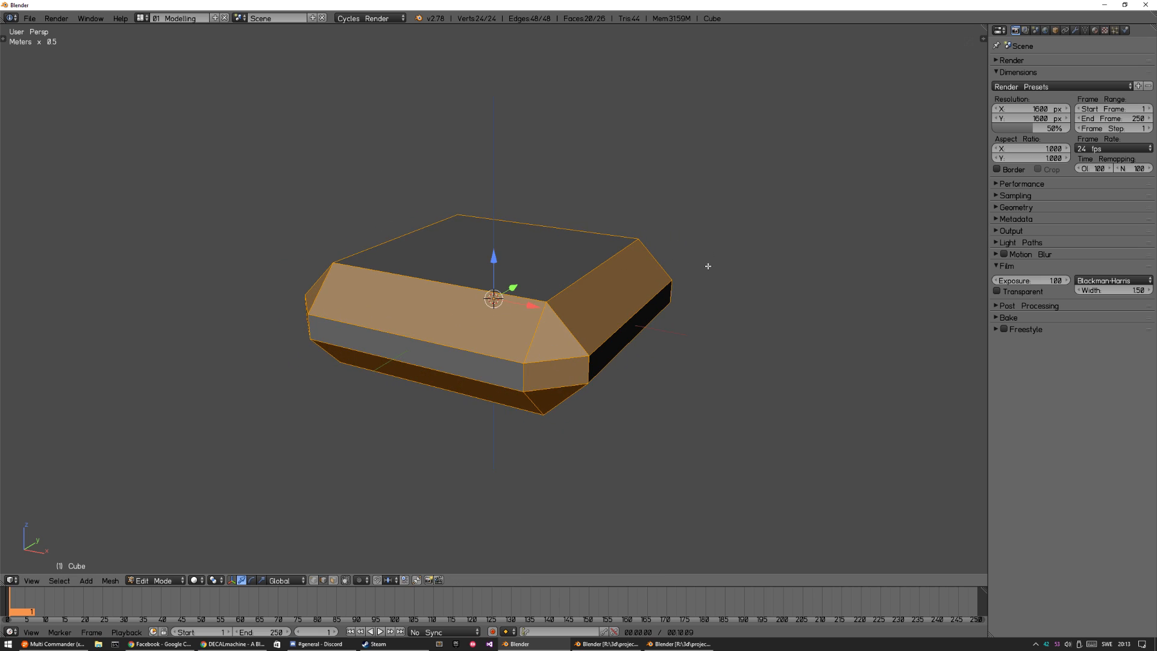
{"action": "key", "text": "F6"}
{"action": "left_click_drag", "start_coordinate": [834, 287], "coordinate": [809, 283]}
{"action": "left_click", "coordinate": [842, 296]}
{"action": "left_click", "coordinate": [842, 296]}
{"action": "left_click", "coordinate": [843, 295]}
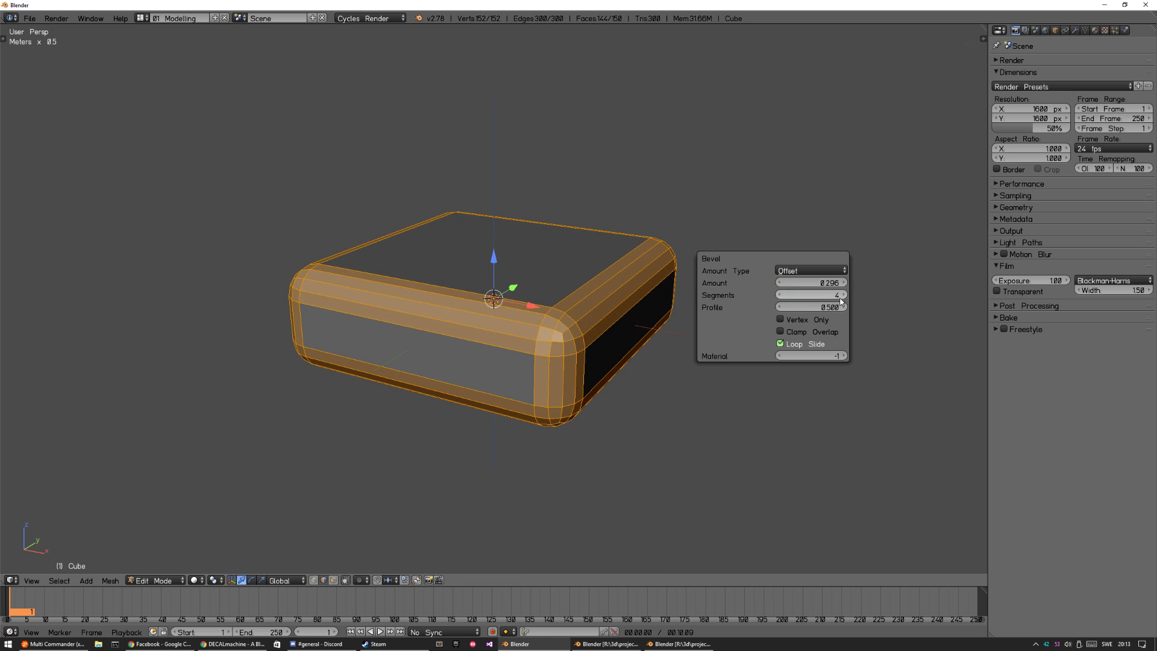
- Return to Object Mode and shade the beveled box smooth
{"action": "key", "text": "Tab"}
{"action": "key", "text": "z"}
{"action": "mouse_move", "coordinate": [523, 383]}
{"action": "middle_mouse_down"}
{"action": "mouse_move", "coordinate": [622, 393]}
{"action": "mouse_move", "coordinate": [666, 368]}
{"action": "middle_mouse_up"}
{"action": "scroll", "coordinate": [592, 319], "scroll_direction": "down", "scroll_amount": 3}
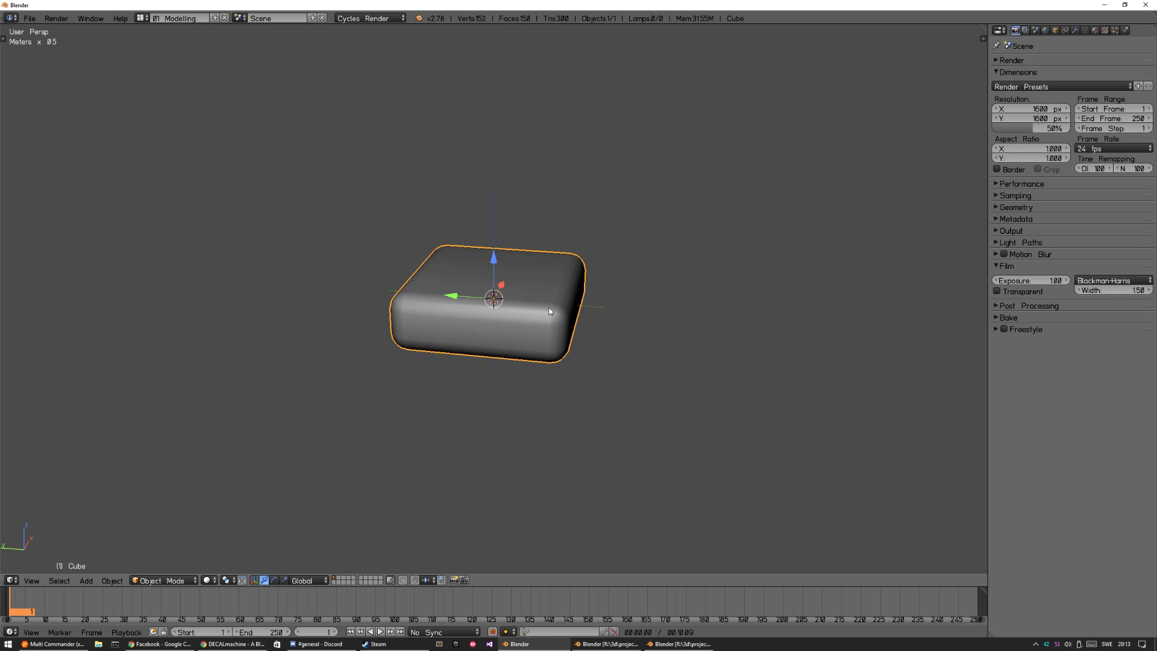
- Add a plane and move it about 4.45 m along global Y, clear of the box
{"action": "middle_click_drag", "start_coordinate": [513, 307], "coordinate": [558, 353]}
{"action": "key", "text": "a"}
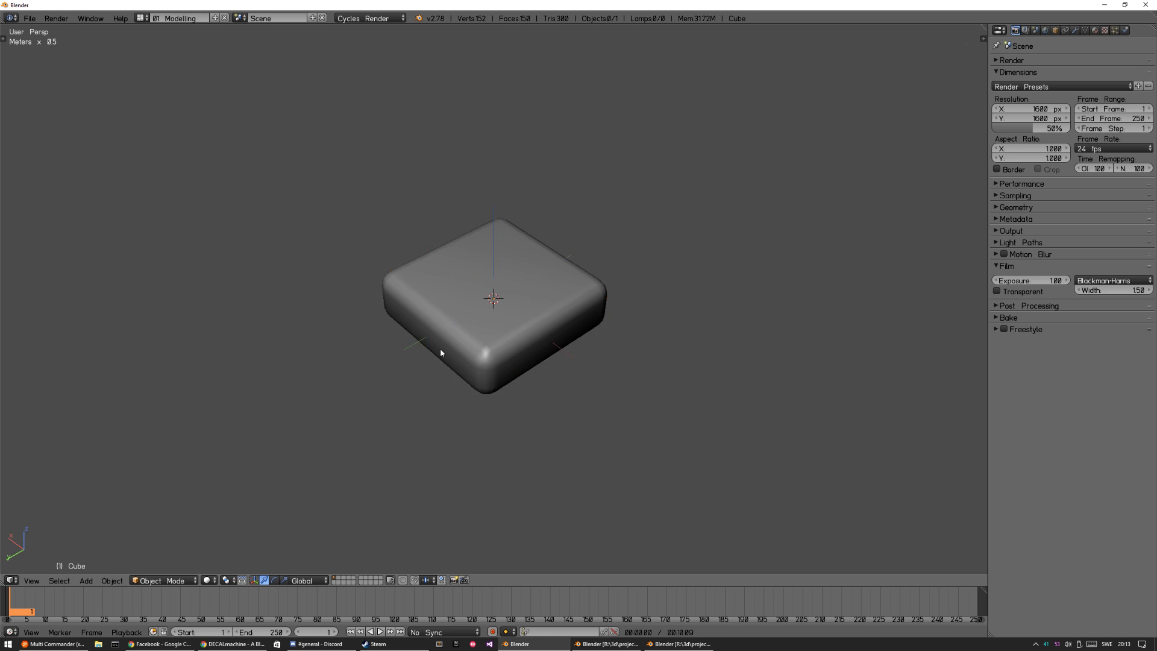
{"action": "key", "text": "shift+a"}
{"action": "left_click", "coordinate": [522, 370]}
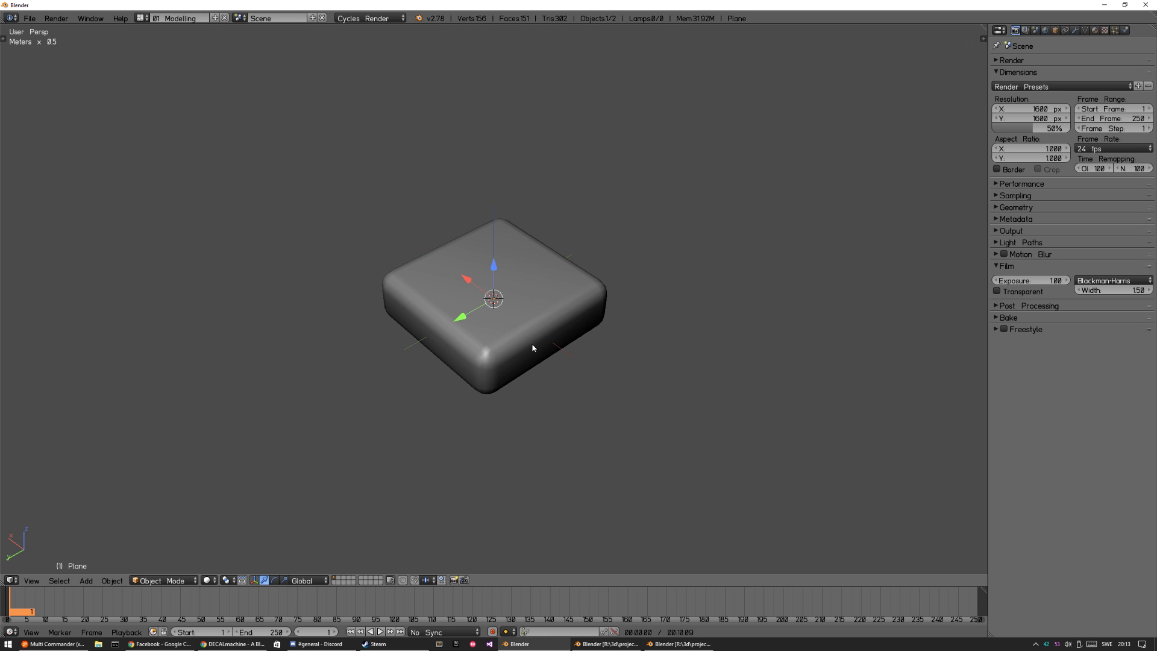
{"action": "key", "text": "g"}
{"action": "key", "text": "x"}
{"action": "key", "text": "y"}
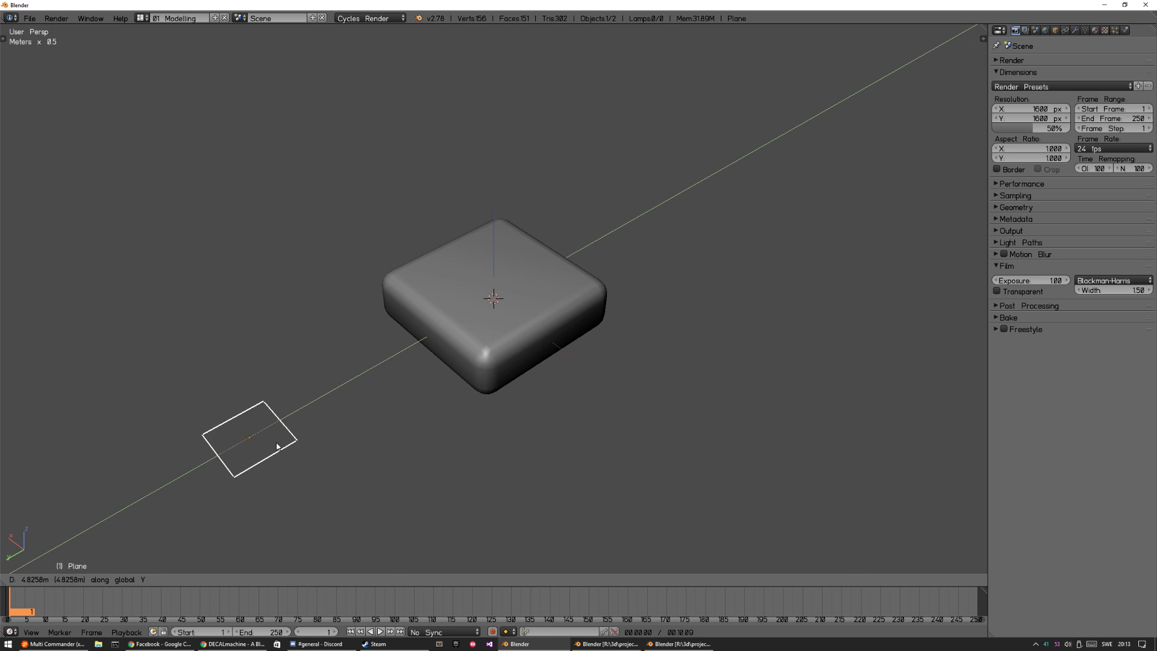
{"action": "left_click", "coordinate": [300, 435]}
{"action": "key", "text": "b"}
{"action": "key", "text": "Escape"}
- Start the Screencast Keys display in the 3D view
{"action": "key", "text": "n"}
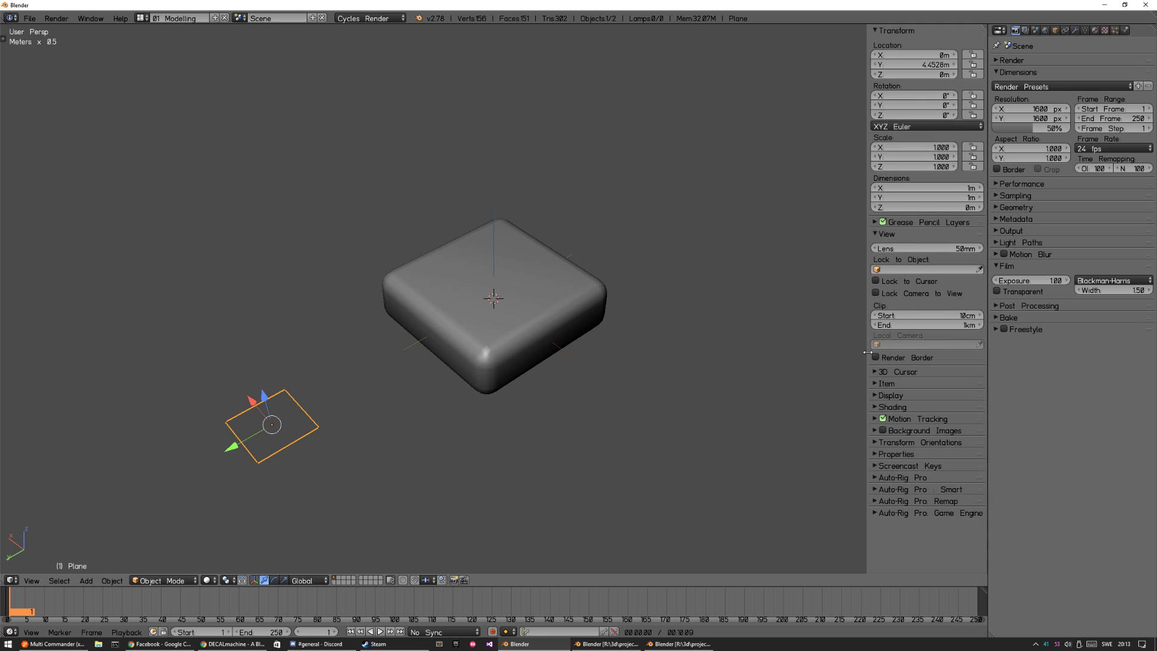
{"action": "left_click", "coordinate": [910, 468]}
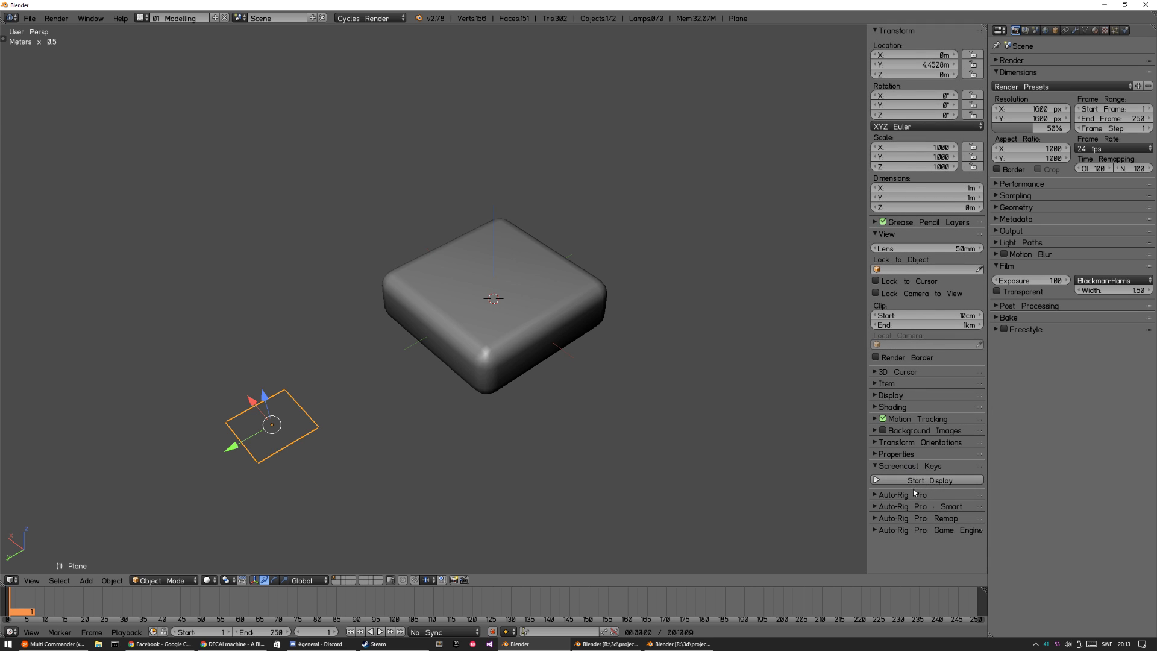
{"action": "left_click", "coordinate": [912, 482]}
{"action": "key", "text": "n"}
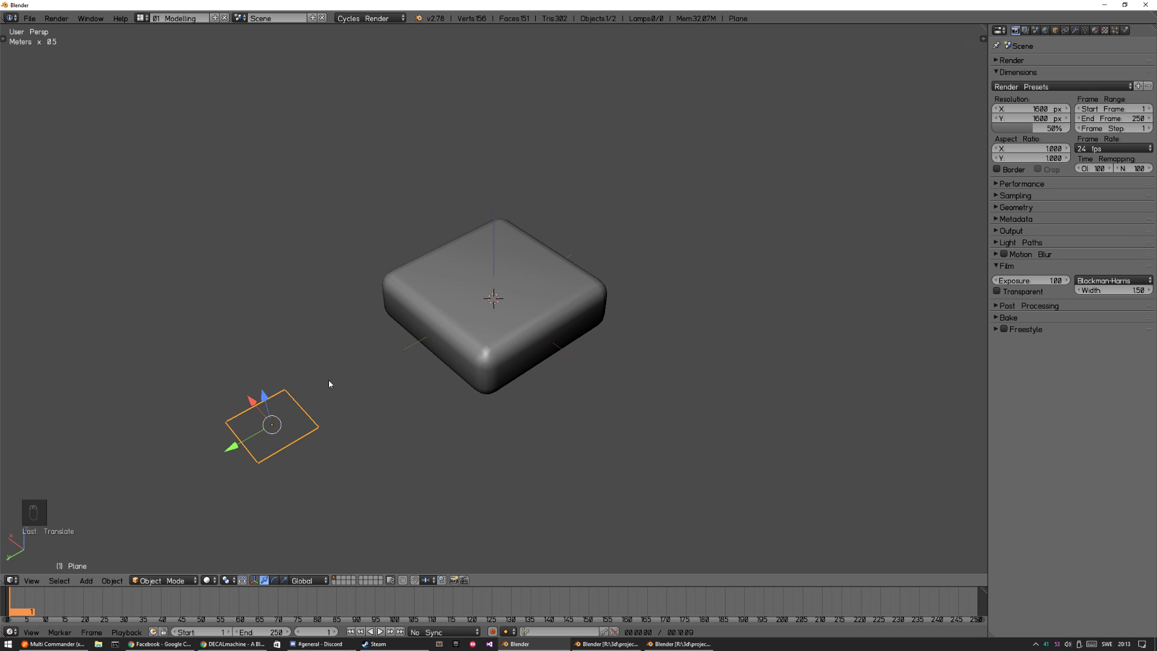
- Examine the DECALcreate options for the plane and the DECALmachine options for inserting decals
{"action": "key", "text": "ctrl+alt+shift+d"}
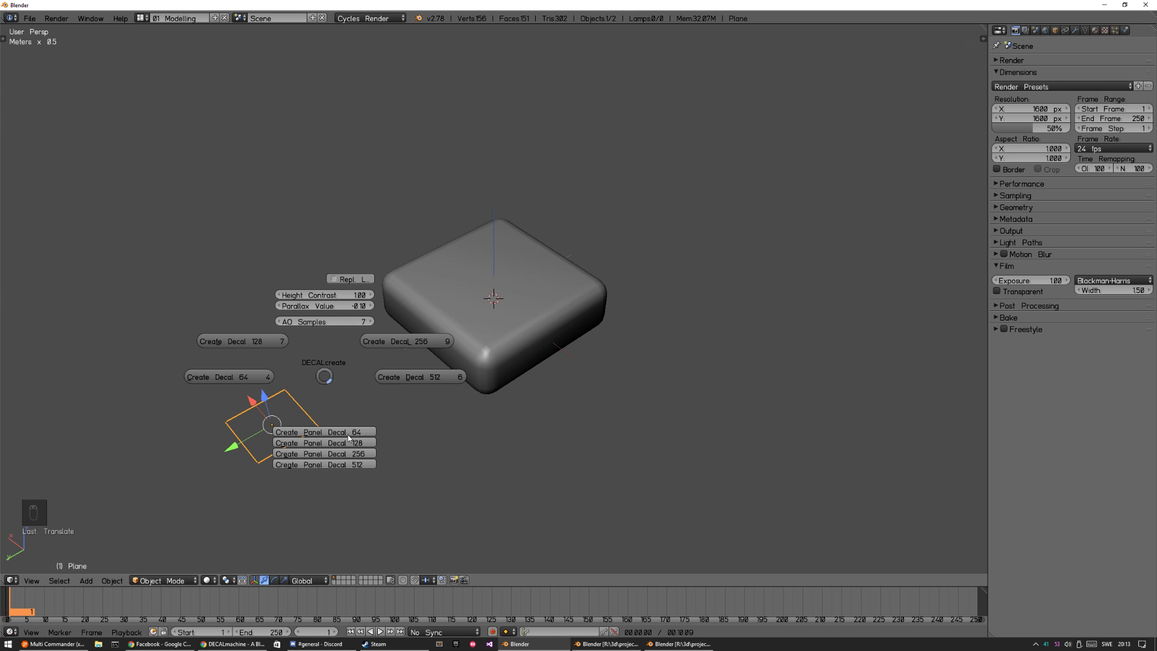
{"action": "key", "text": "Escape"}
{"action": "key", "text": "a"}
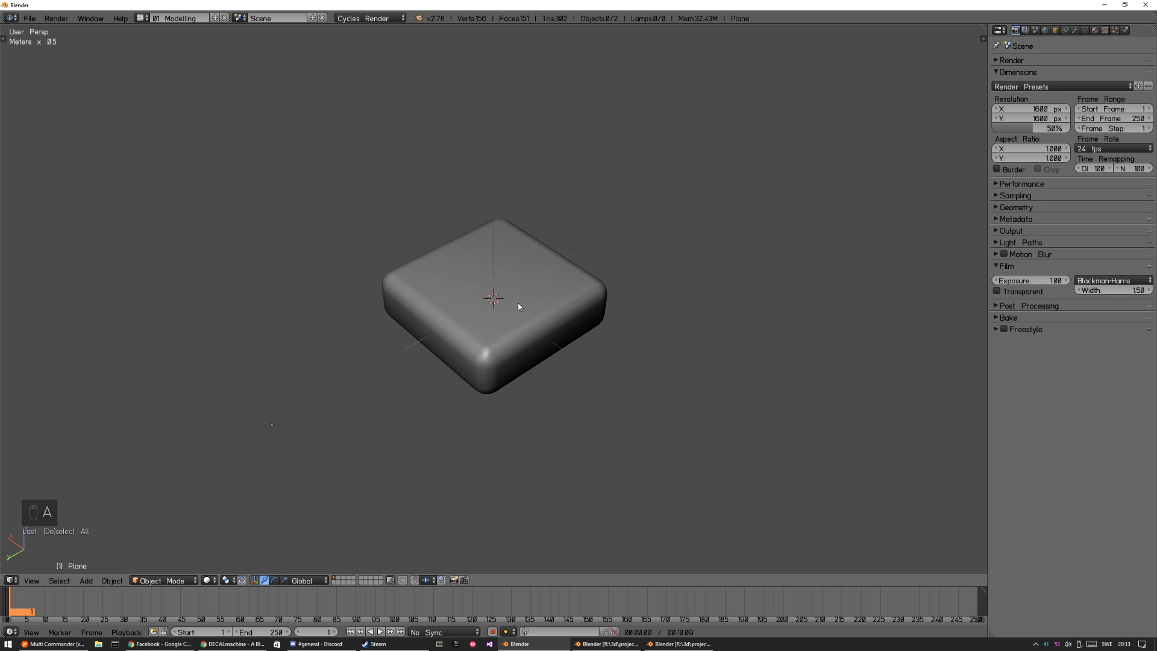
{"action": "key", "text": "d"}
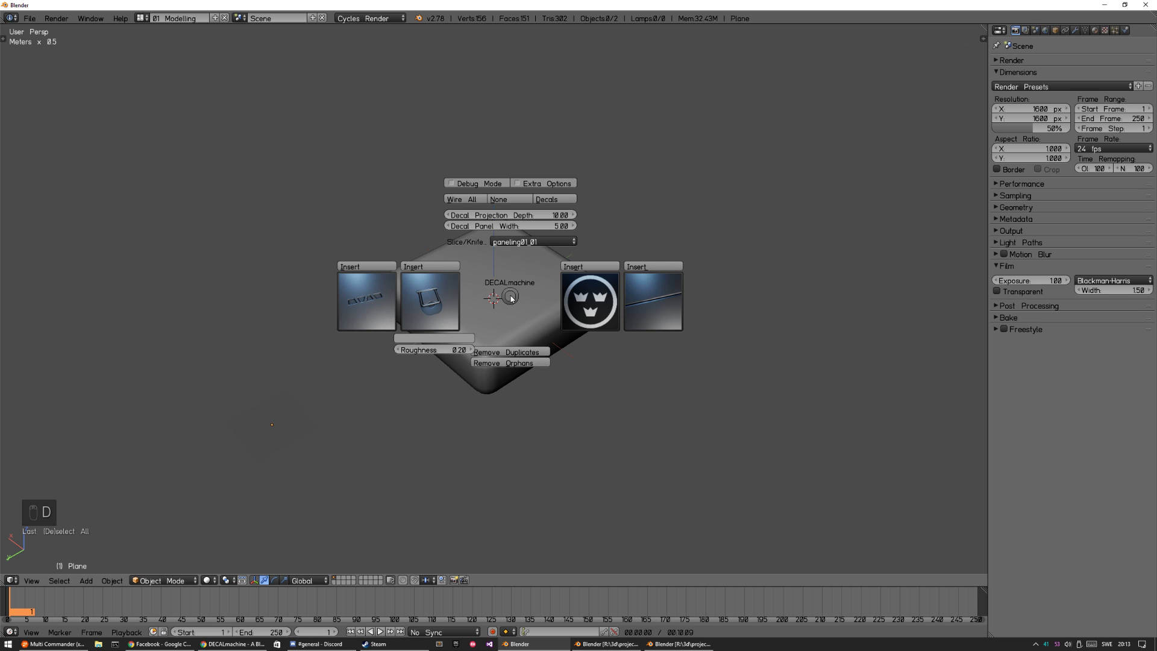
{"action": "left_click", "coordinate": [363, 308]}
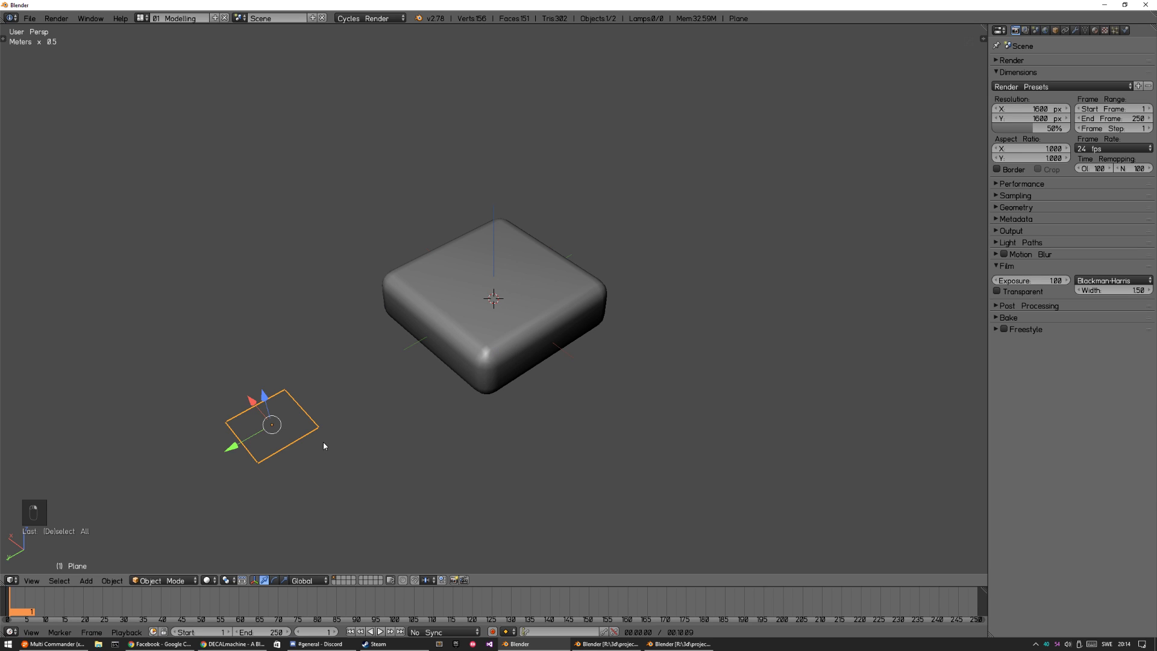
{"action": "key", "text": "ctrl+alt+shift+d"}
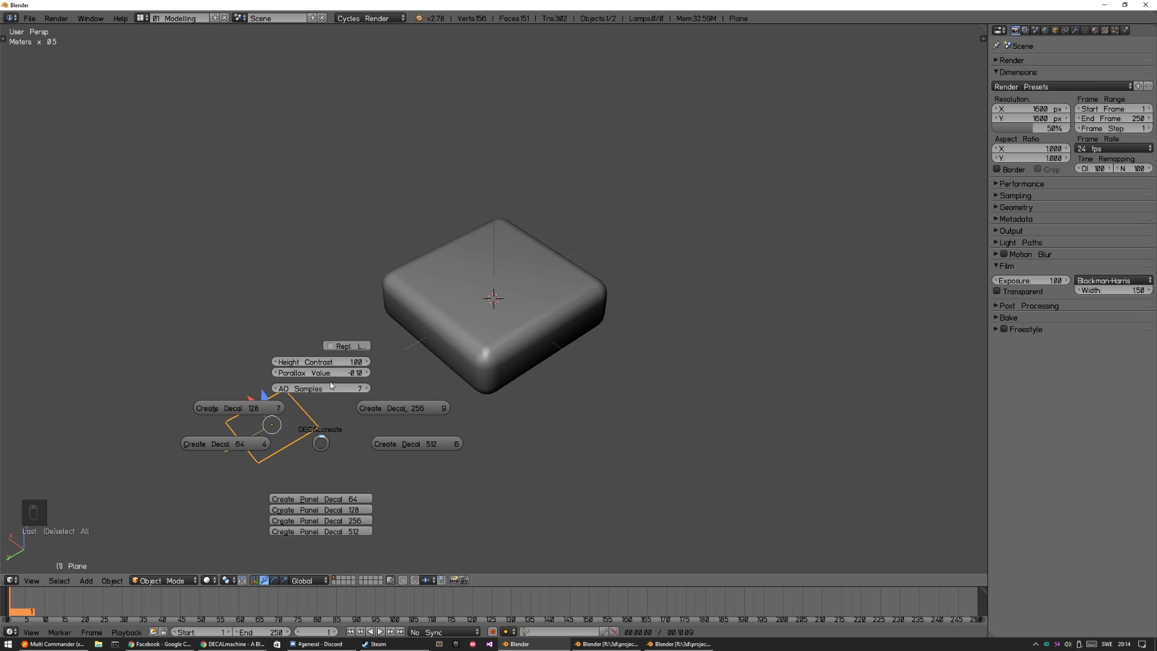
{"action": "key", "text": "Escape"}
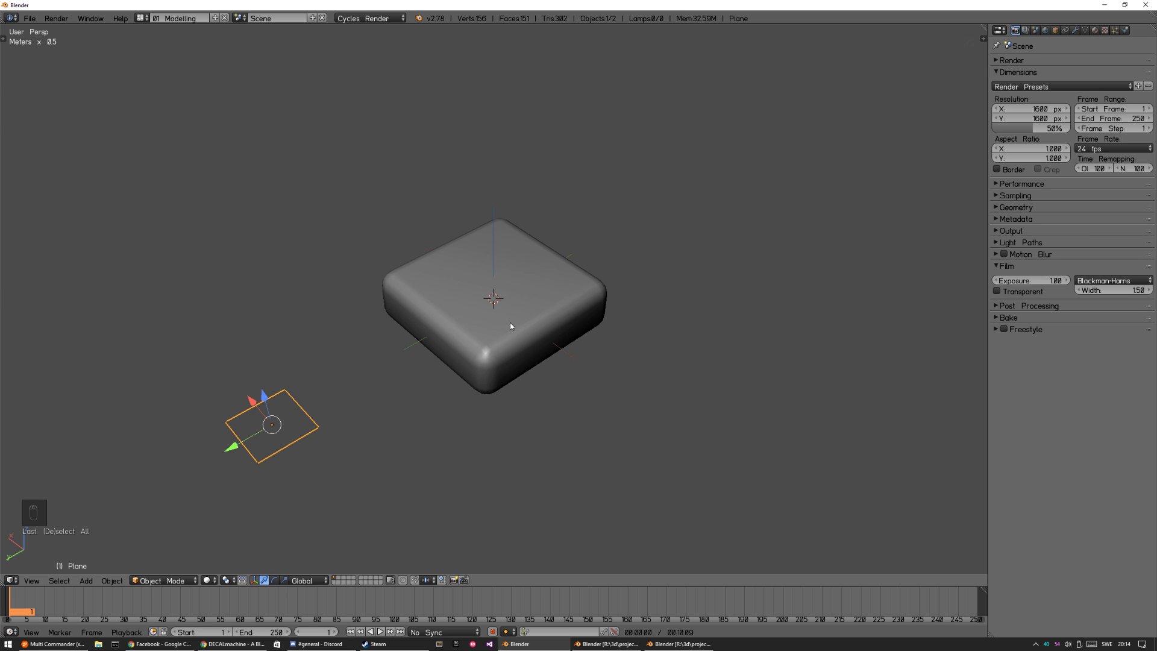
- Select the box, assign an Environment Texture to the World background color, and start choosing its image file
{"action": "scroll", "coordinate": [600, 268], "scroll_direction": "up", "scroll_amount": 2}
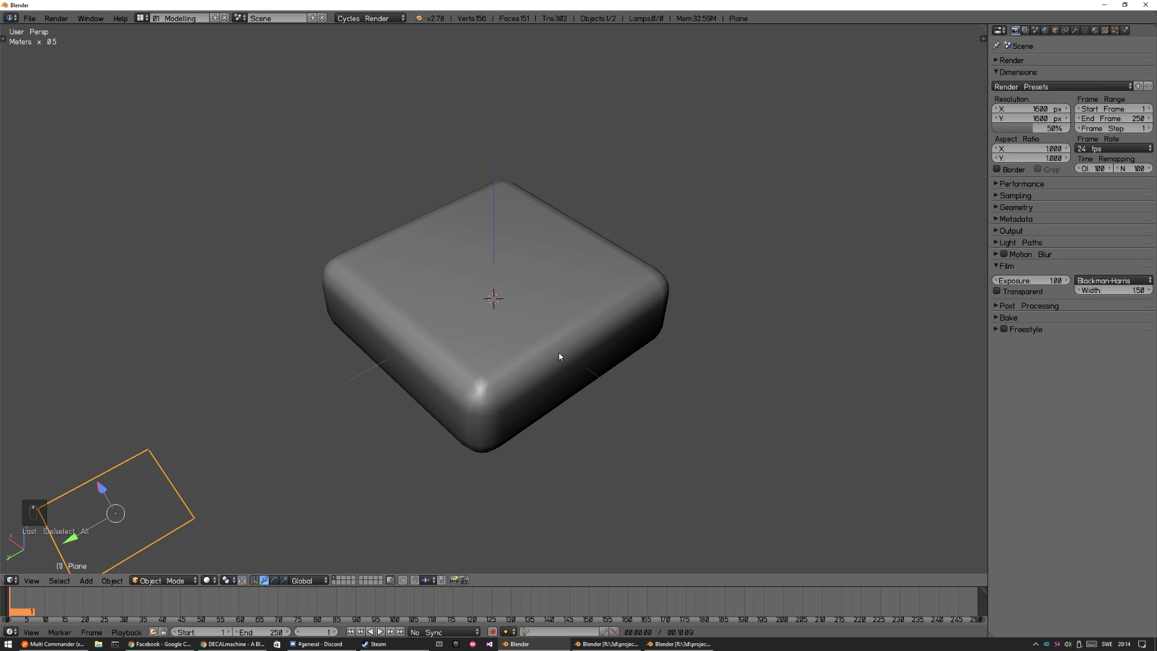
{"action": "key", "text": "a"}
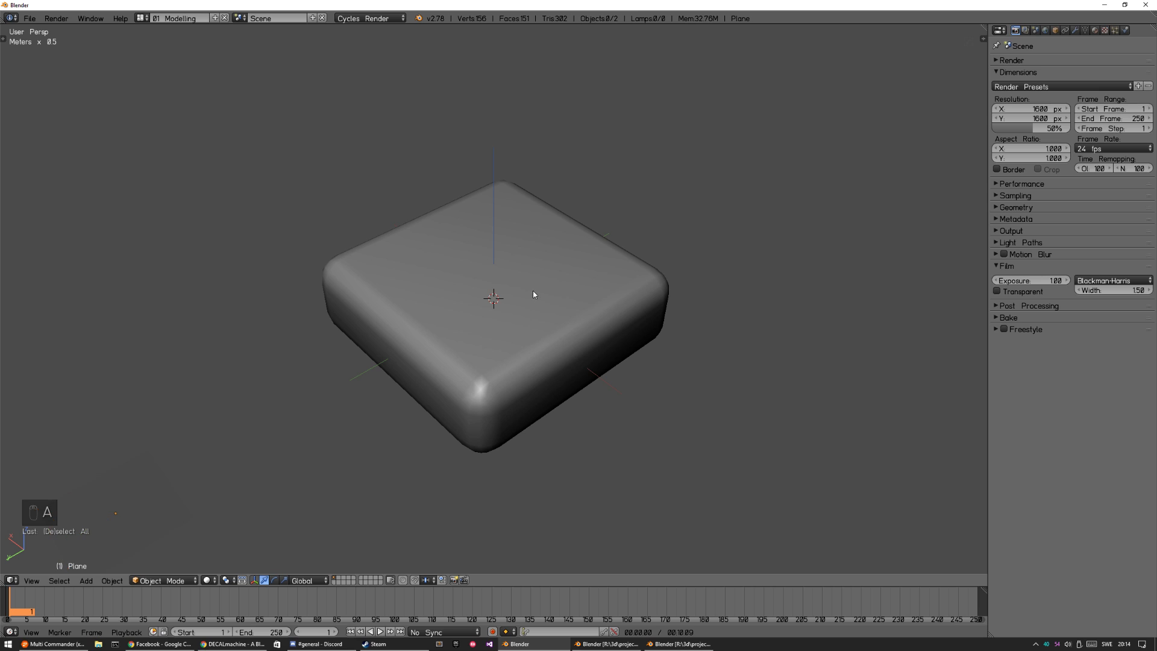
{"action": "right_click", "coordinate": [532, 292]}
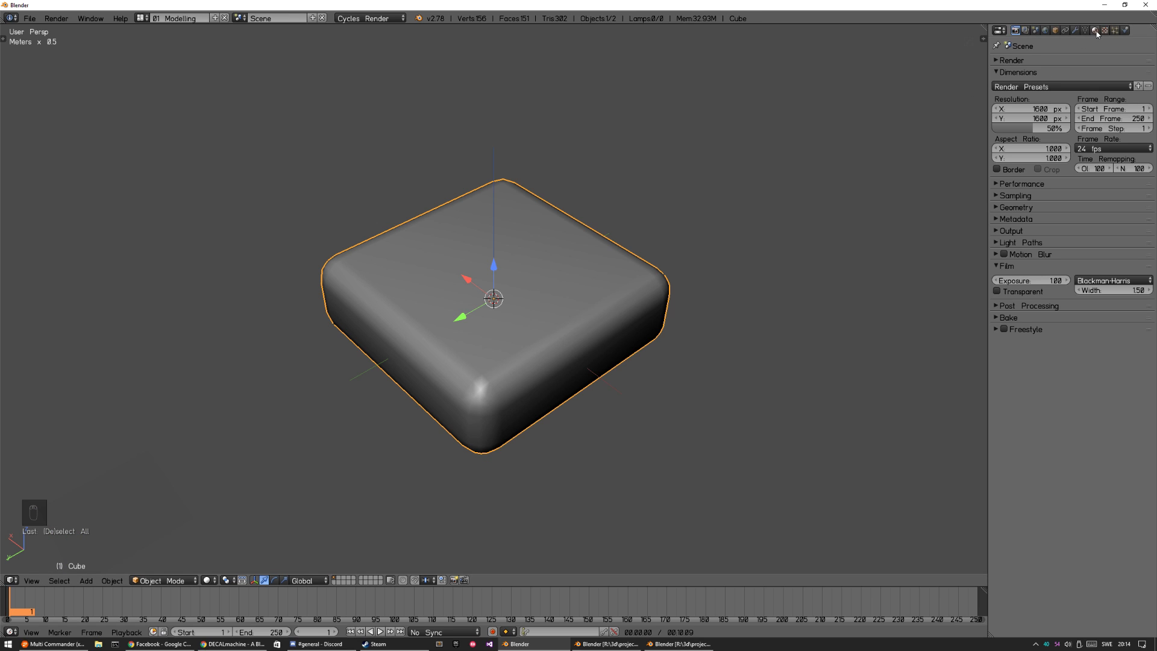
{"action": "left_click", "coordinate": [1045, 31]}
{"action": "left_click", "coordinate": [1149, 129]}
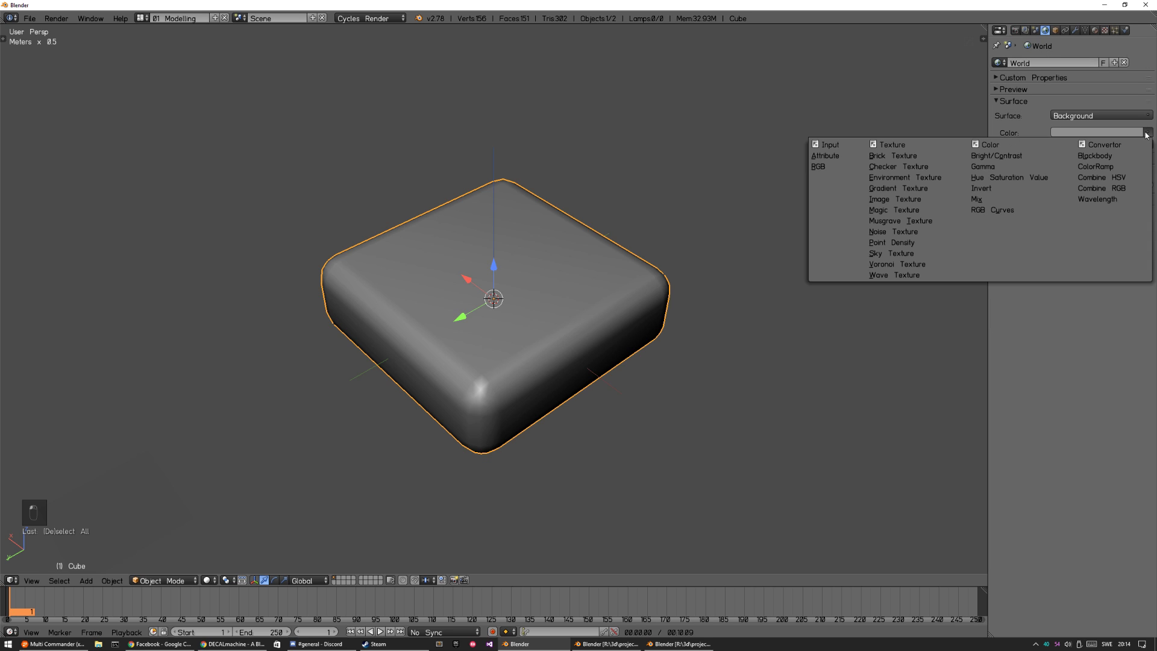
{"action": "left_click", "coordinate": [916, 187]}
{"action": "left_click", "coordinate": [1095, 145]}
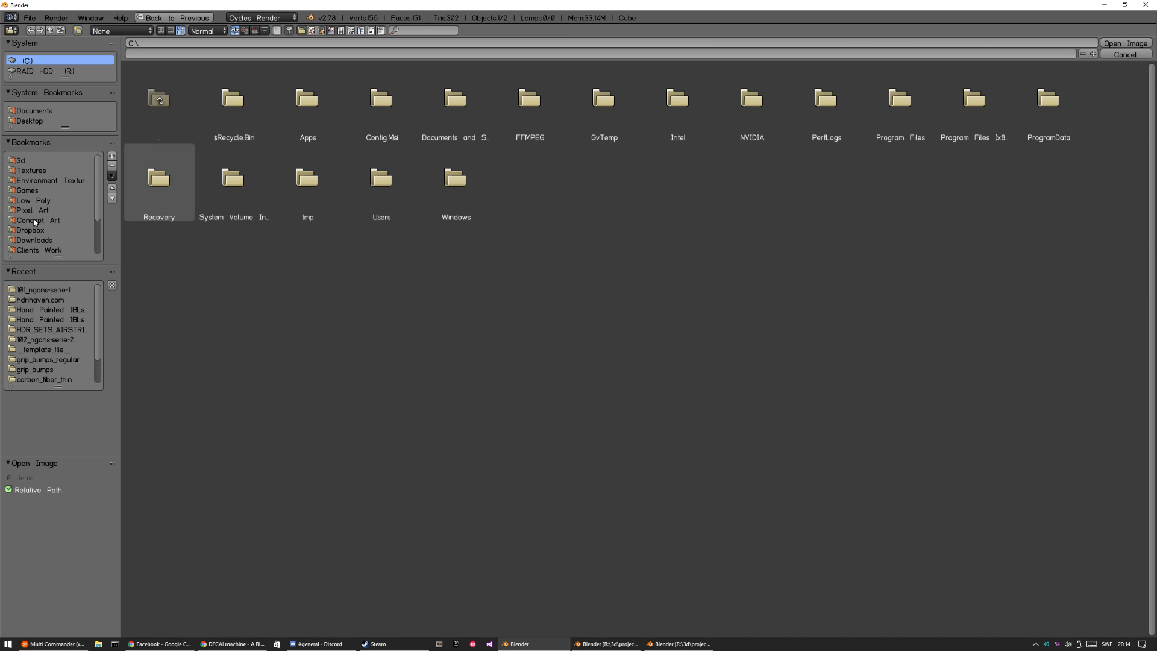
- Load 107_ENV_REFLECTION.exr from the hdr-sets folder HDR_SETS_SATELLITE_01_FREE as the environment image
{"action": "left_click", "coordinate": [34, 171]}
{"action": "left_click", "coordinate": [307, 103]}
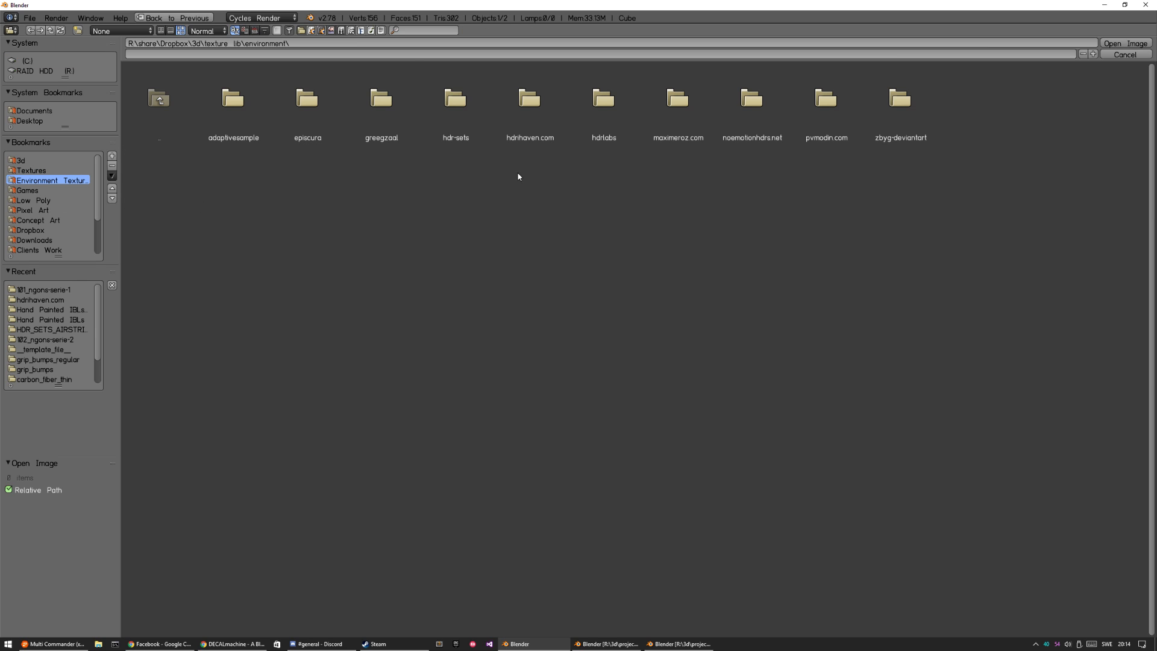
{"action": "left_click", "coordinate": [457, 111]}
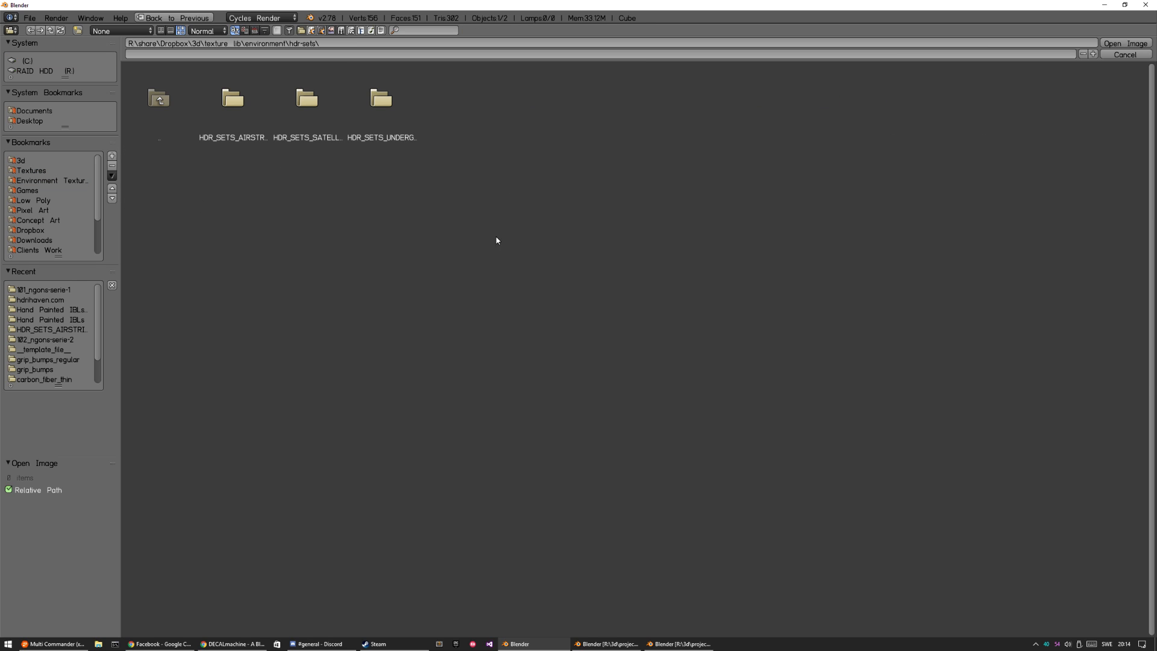
{"action": "left_click", "coordinate": [303, 115]}
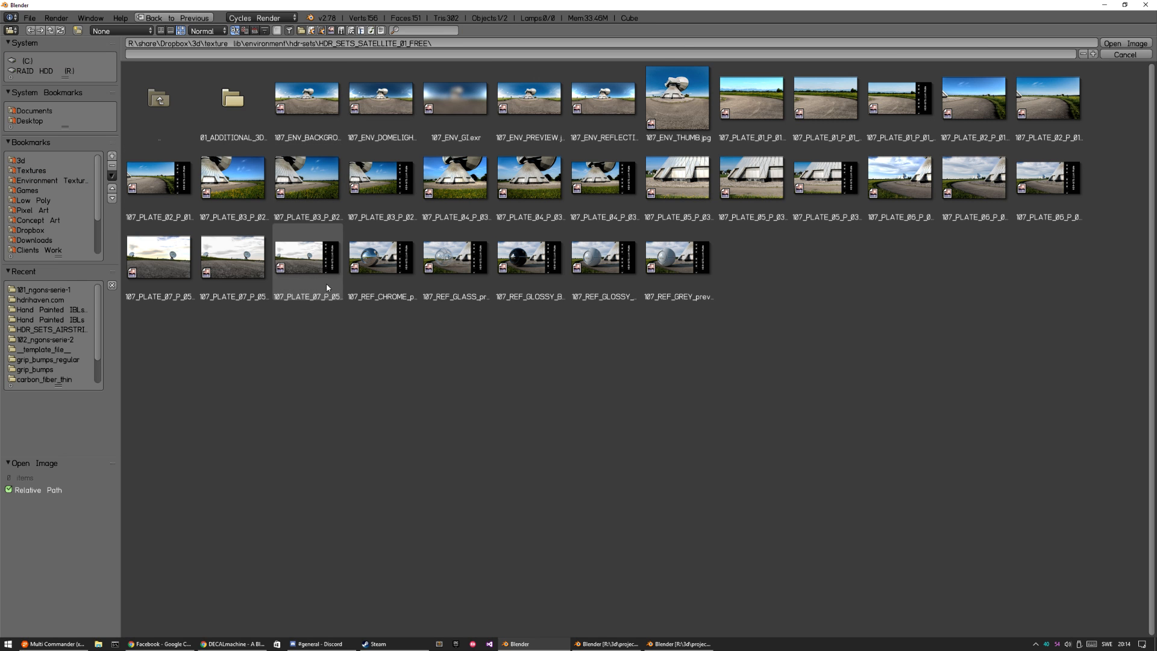
{"action": "left_click", "coordinate": [541, 106]}
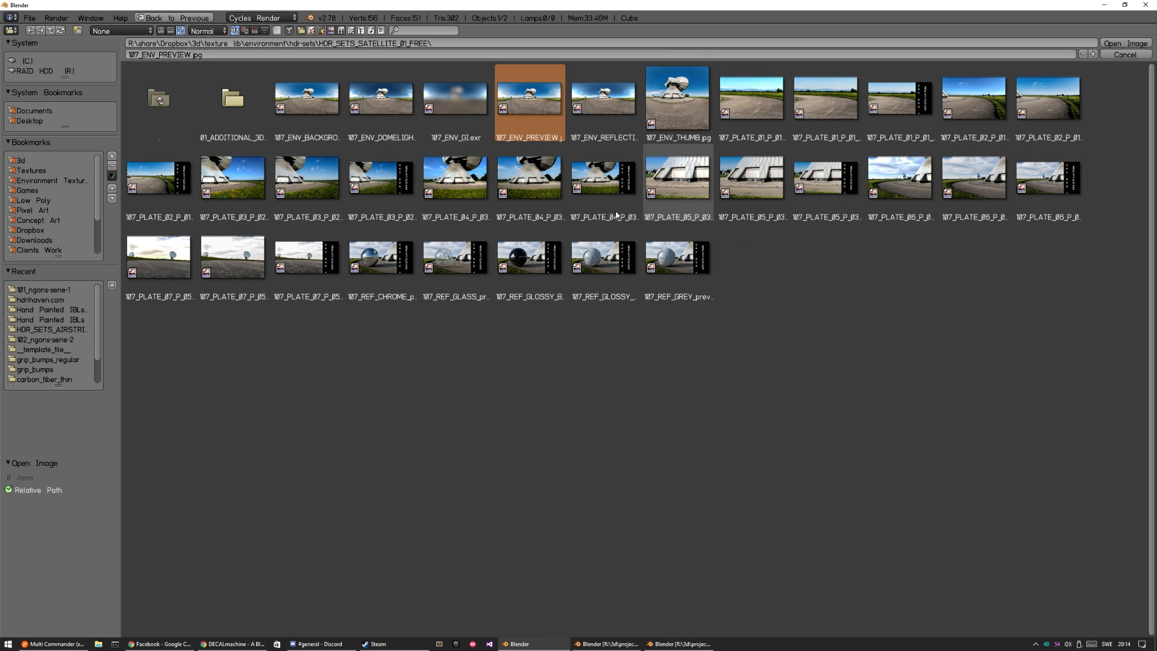
{"action": "left_click", "coordinate": [614, 103]}
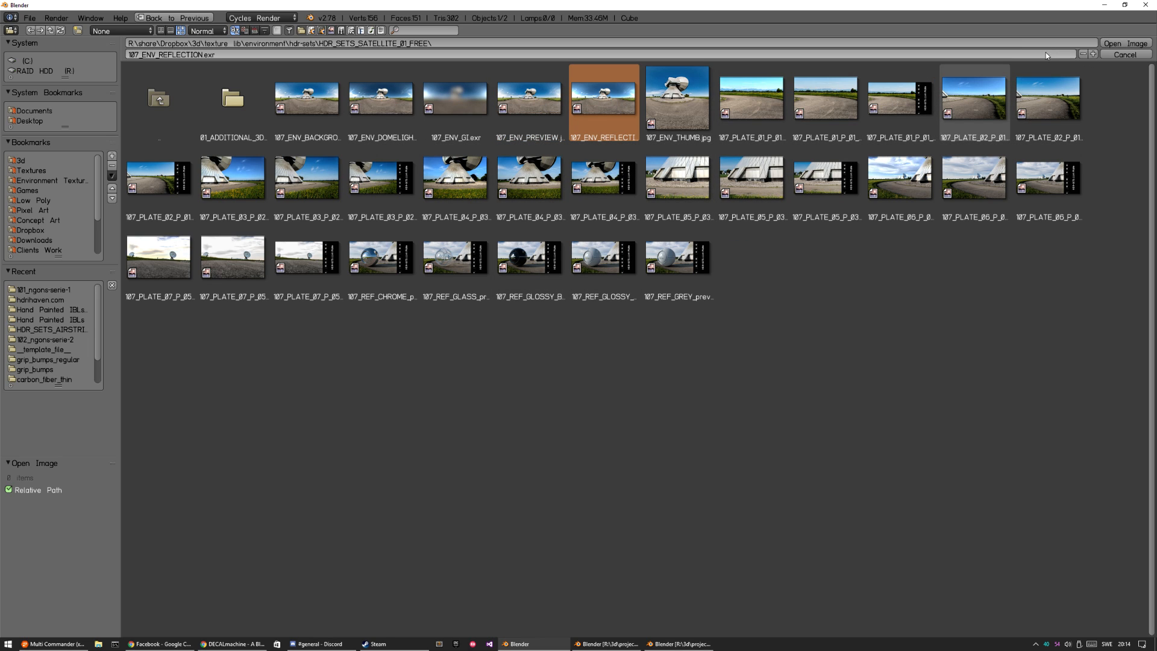
{"action": "left_click", "coordinate": [1125, 44]}
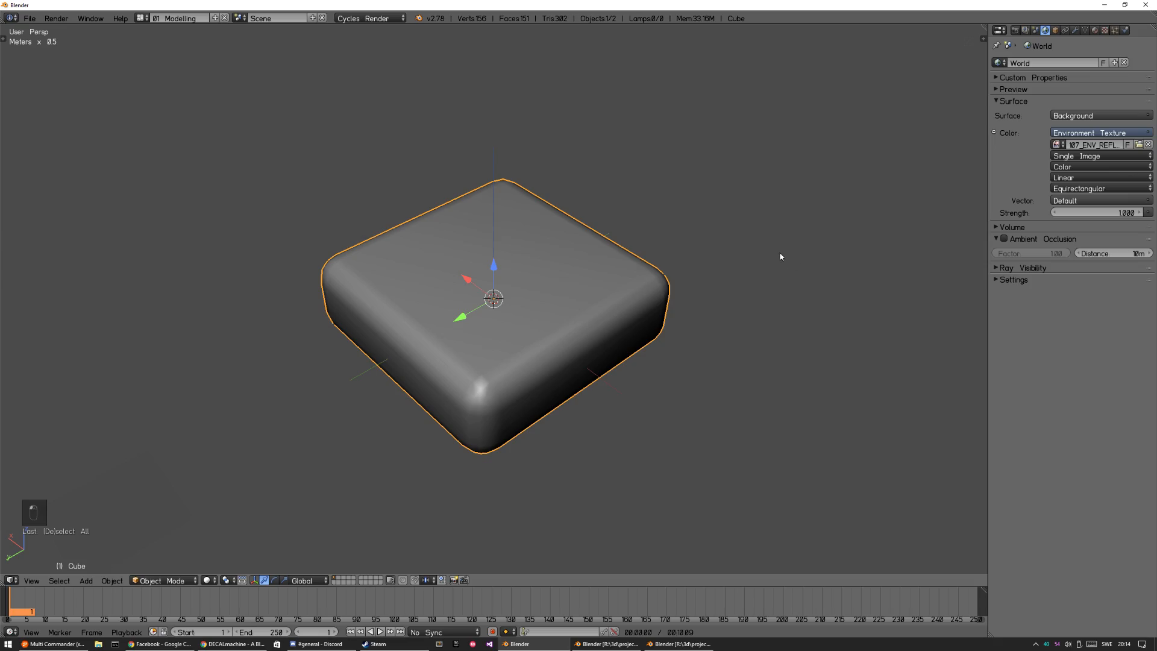
- Preview the scene in Rendered shading, then set the viewport shading to Material
{"action": "key", "text": "z"}
{"action": "left_click", "coordinate": [764, 250]}
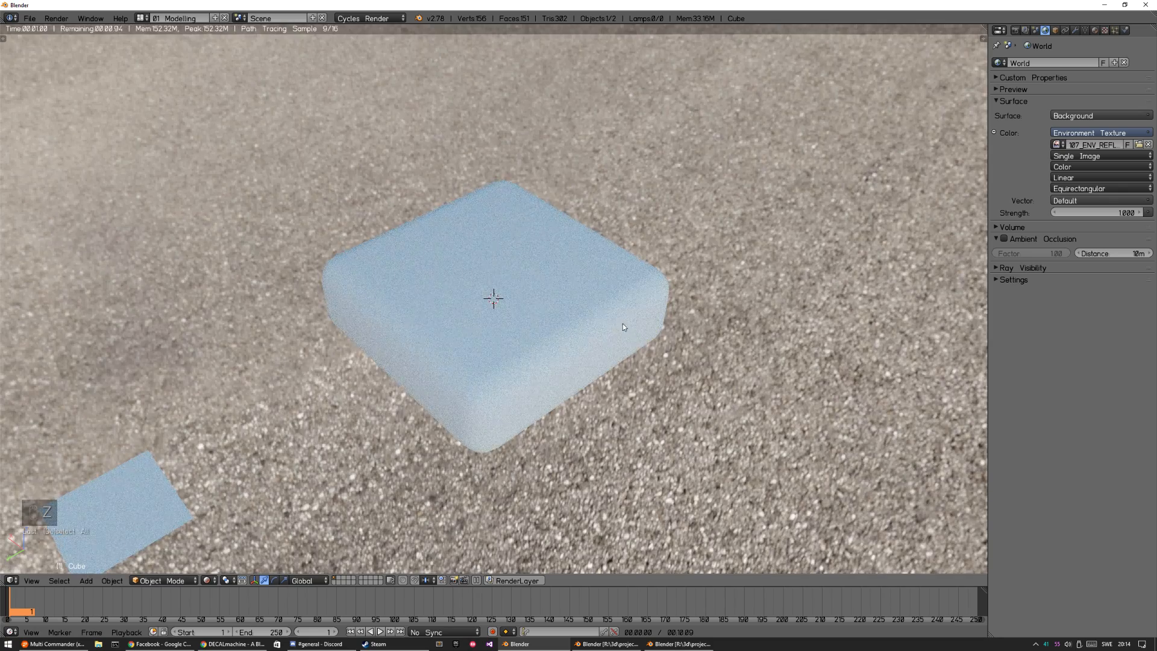
{"action": "middle_click_drag", "start_coordinate": [624, 323], "coordinate": [579, 320]}
{"action": "key", "text": "z"}
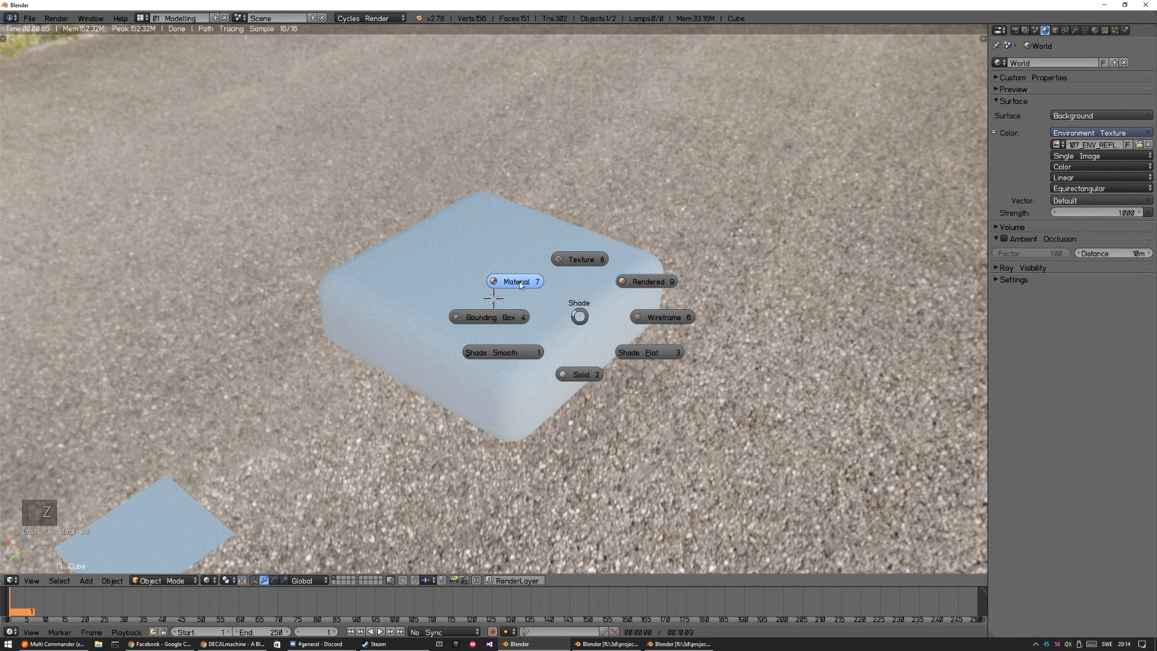
{"action": "left_click", "coordinate": [519, 282]}
- Insert the cross-shaped DECALmachine decal, place it on the box's top face, and scale it
{"action": "key", "text": "a"}
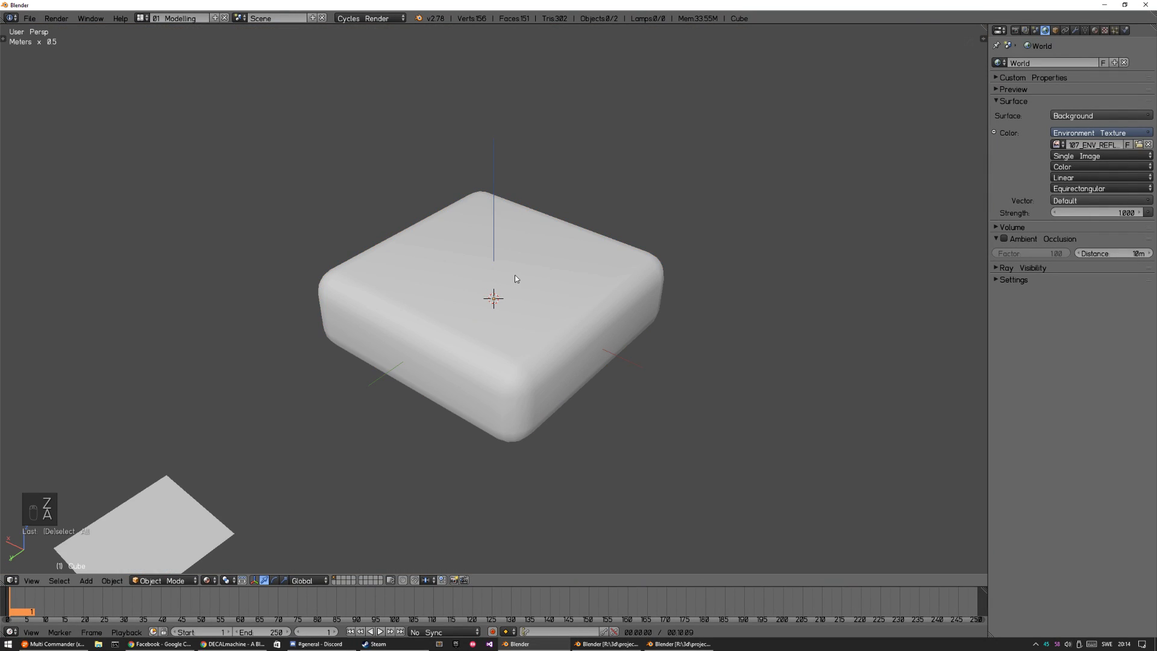
{"action": "key", "text": "d"}
{"action": "left_click", "coordinate": [380, 302]}
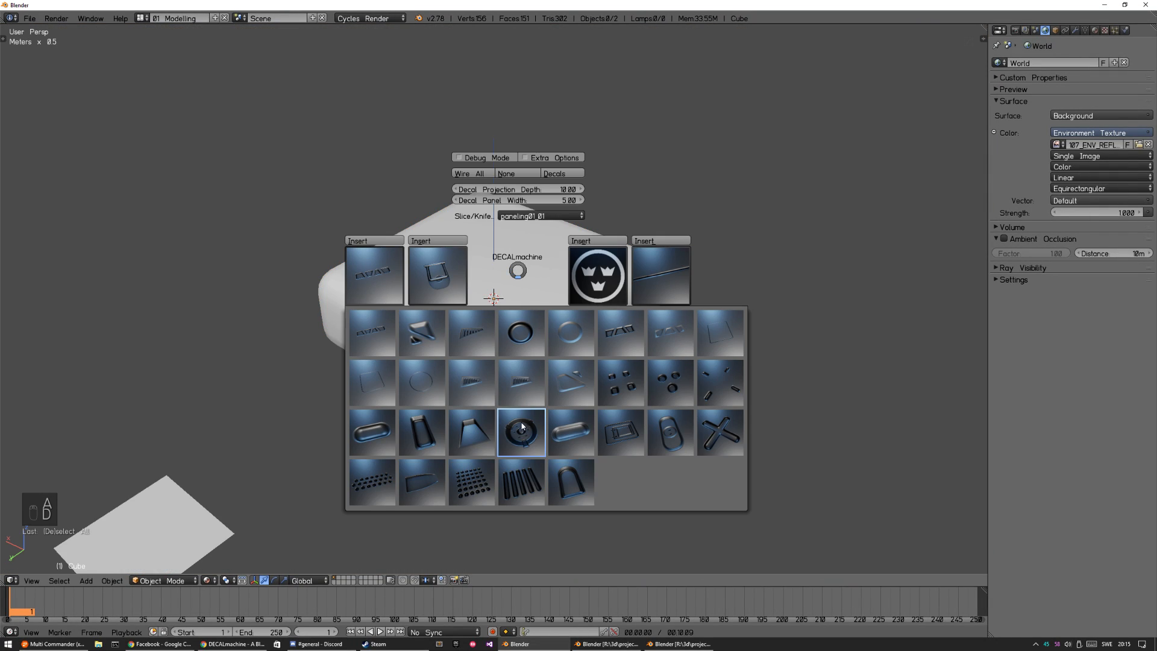
{"action": "left_click", "coordinate": [730, 440]}
{"action": "key", "text": "g"}
{"action": "left_click", "coordinate": [444, 284]}
{"action": "key", "text": "s"}
{"action": "left_click", "coordinate": [515, 325]}
- Initialize the DECALmachine base material on the box and show its material settings
{"action": "right_click", "coordinate": [538, 359]}
{"action": "key", "text": "d"}
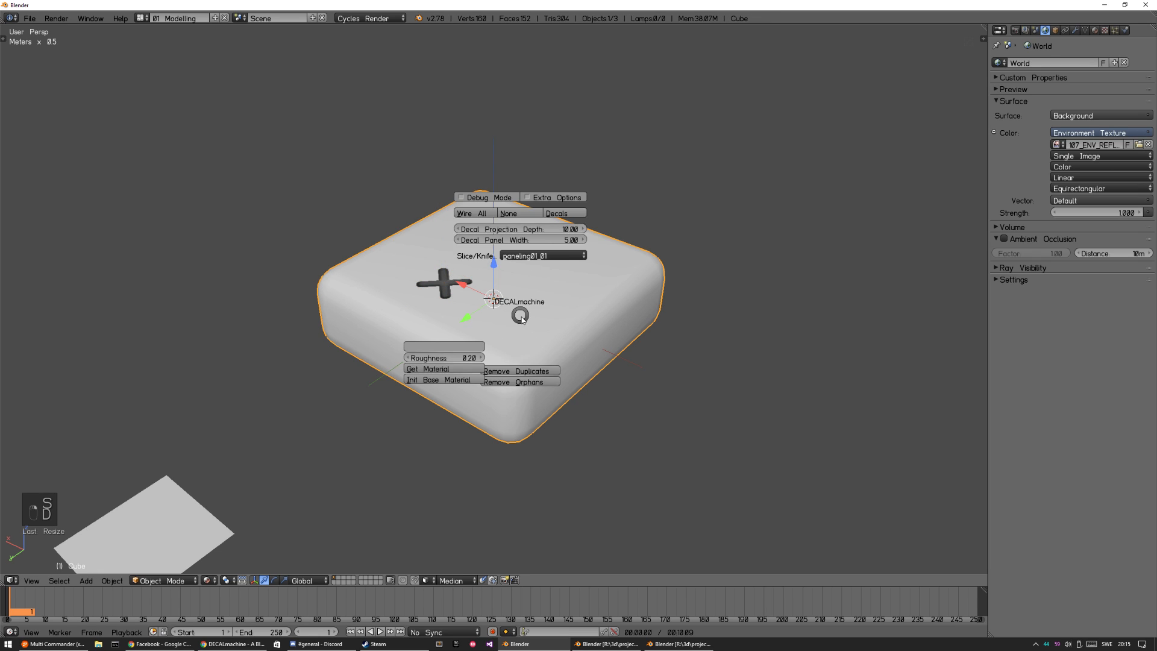
{"action": "left_click", "coordinate": [453, 381]}
{"action": "left_click", "coordinate": [1094, 31]}
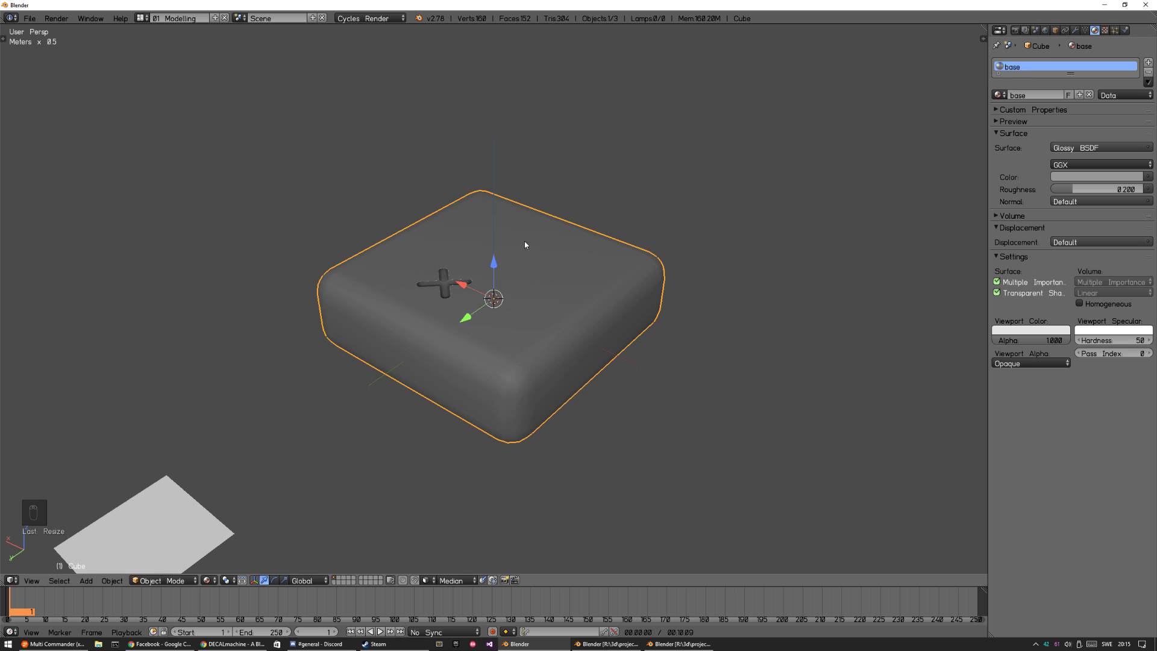
- Preview the box in Rendered shading, examine the cross decal from several angles, and return to Material shading
{"action": "key", "text": "q"}
{"action": "left_click", "coordinate": [439, 160]}
{"action": "middle_click_drag", "start_coordinate": [499, 345], "coordinate": [529, 345]}
{"action": "key", "text": "a"}
{"action": "key", "text": "z"}
{"action": "left_click", "coordinate": [551, 245]}
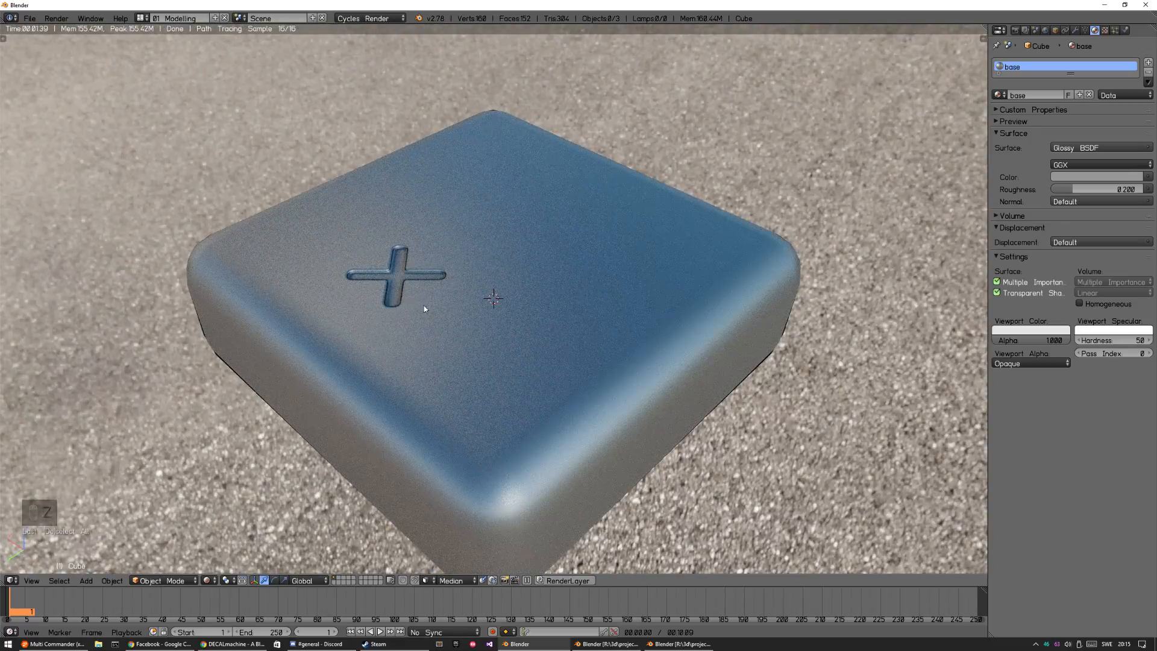
{"action": "middle_click_drag", "start_coordinate": [425, 306], "coordinate": [393, 258]}
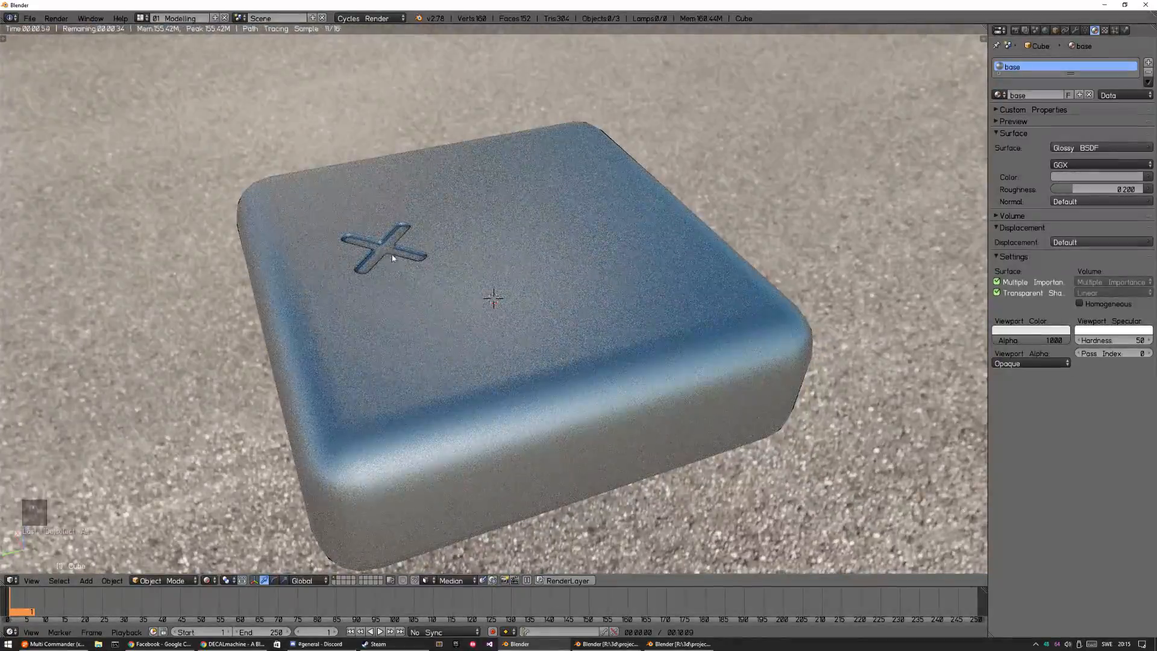
{"action": "middle_click_drag", "start_coordinate": [430, 284], "coordinate": [531, 324]}
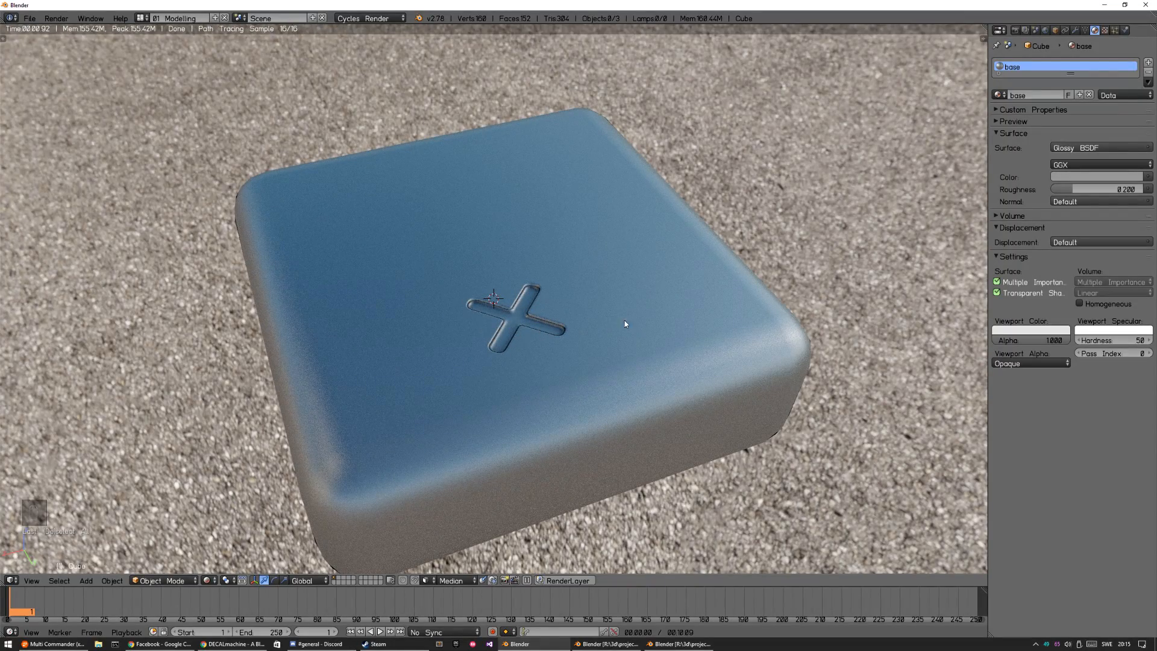
{"action": "middle_click_drag", "start_coordinate": [625, 324], "coordinate": [500, 310]}
{"action": "key", "text": "z"}
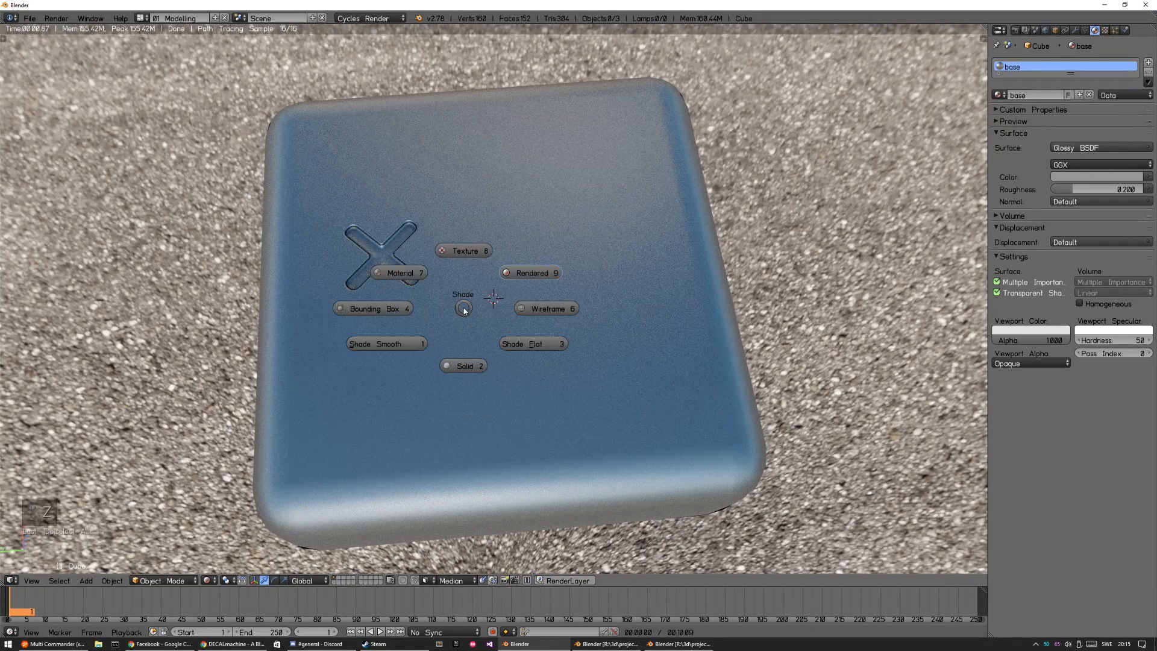
{"action": "left_click", "coordinate": [461, 306]}
{"action": "key", "text": "a"}
{"action": "key", "text": "a"}
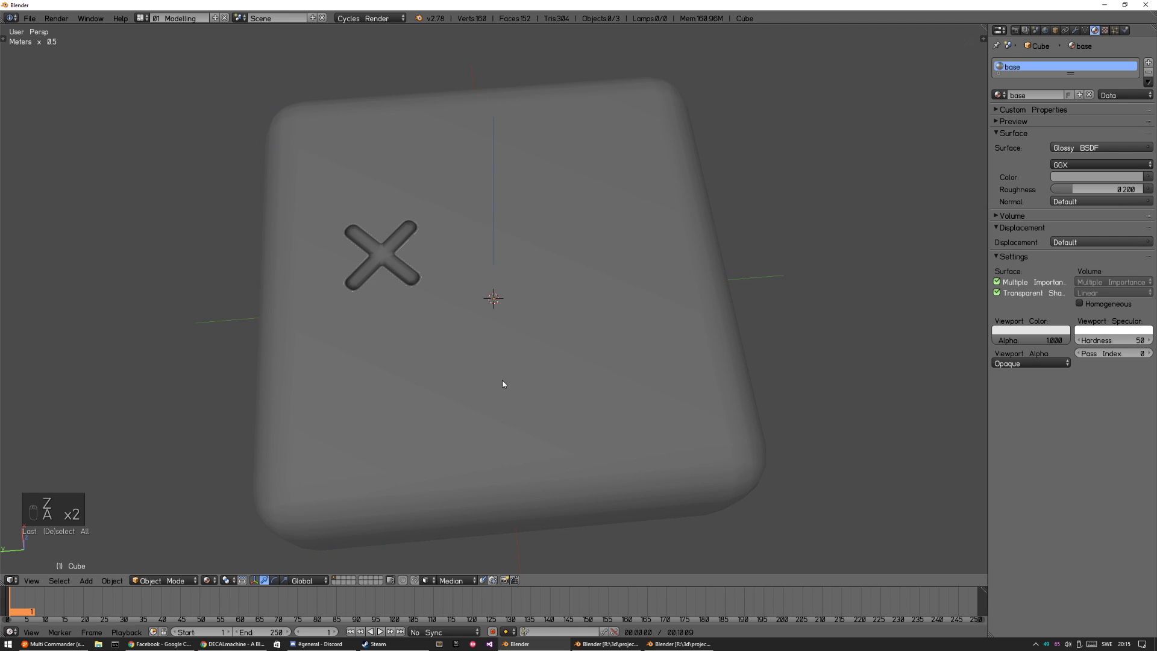
- Insert the rectangular hatch decal decal01_09, place it over the box's front rounded edge, and scale it up
{"action": "middle_click_drag", "start_coordinate": [500, 386], "coordinate": [537, 317]}
{"action": "key", "text": "d"}
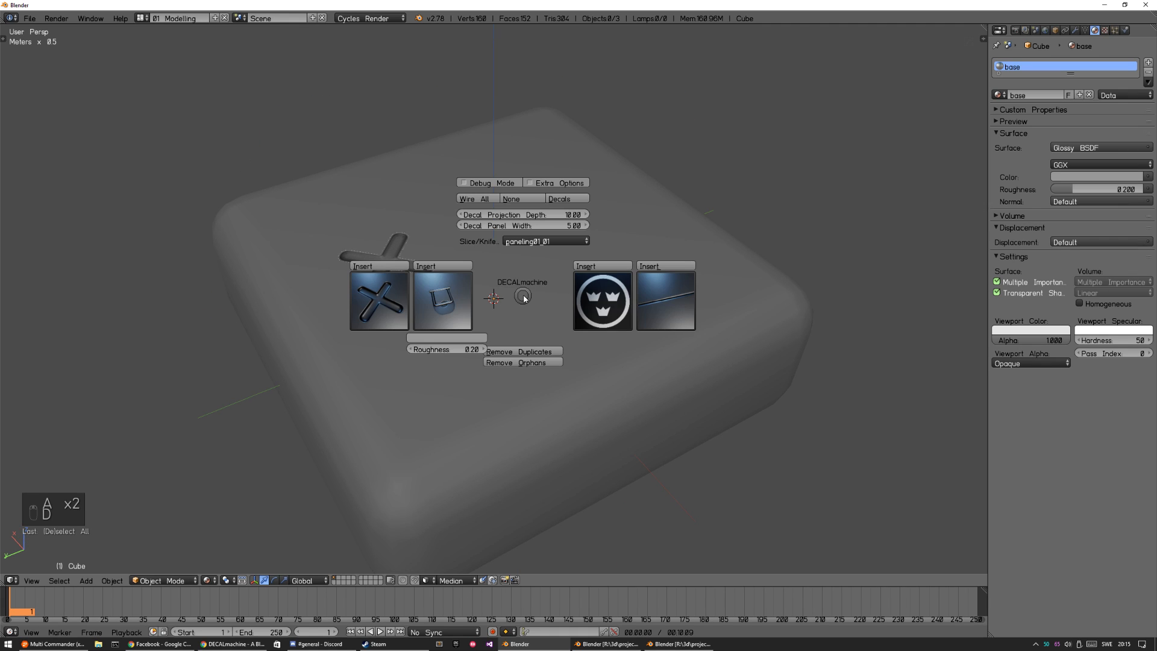
{"action": "left_click", "coordinate": [378, 296]}
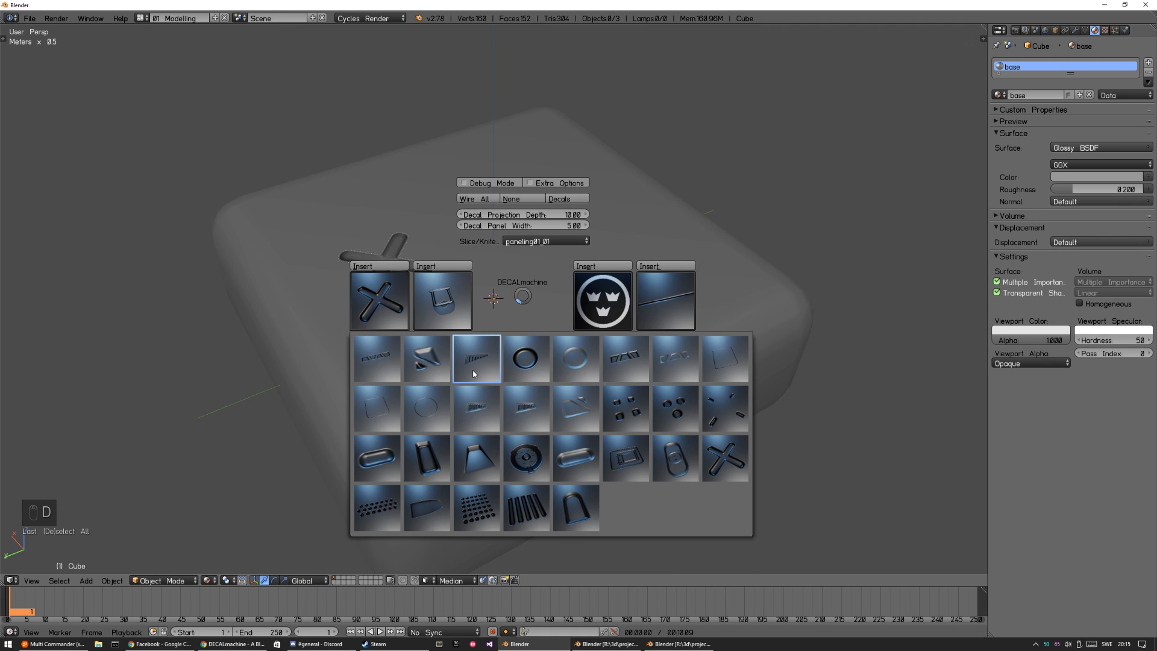
{"action": "left_click", "coordinate": [631, 465]}
{"action": "key", "text": "g"}
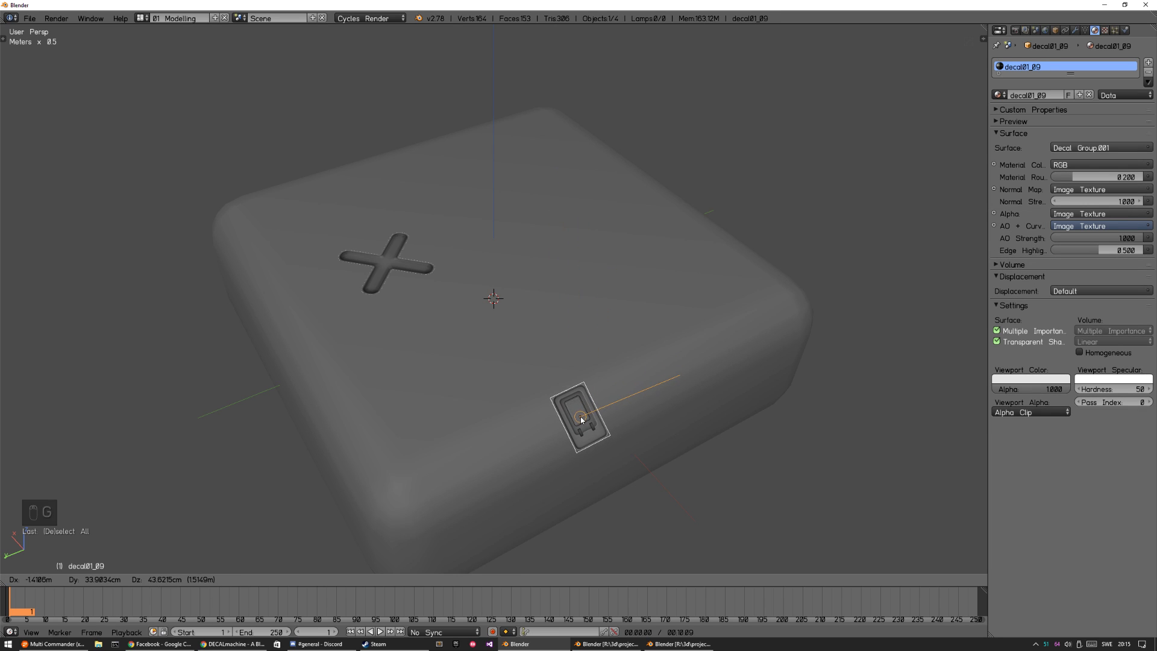
{"action": "left_click", "coordinate": [581, 418]}
{"action": "middle_click_drag", "start_coordinate": [631, 423], "coordinate": [643, 365]}
{"action": "key", "text": "s"}
{"action": "left_click", "coordinate": [640, 374]}
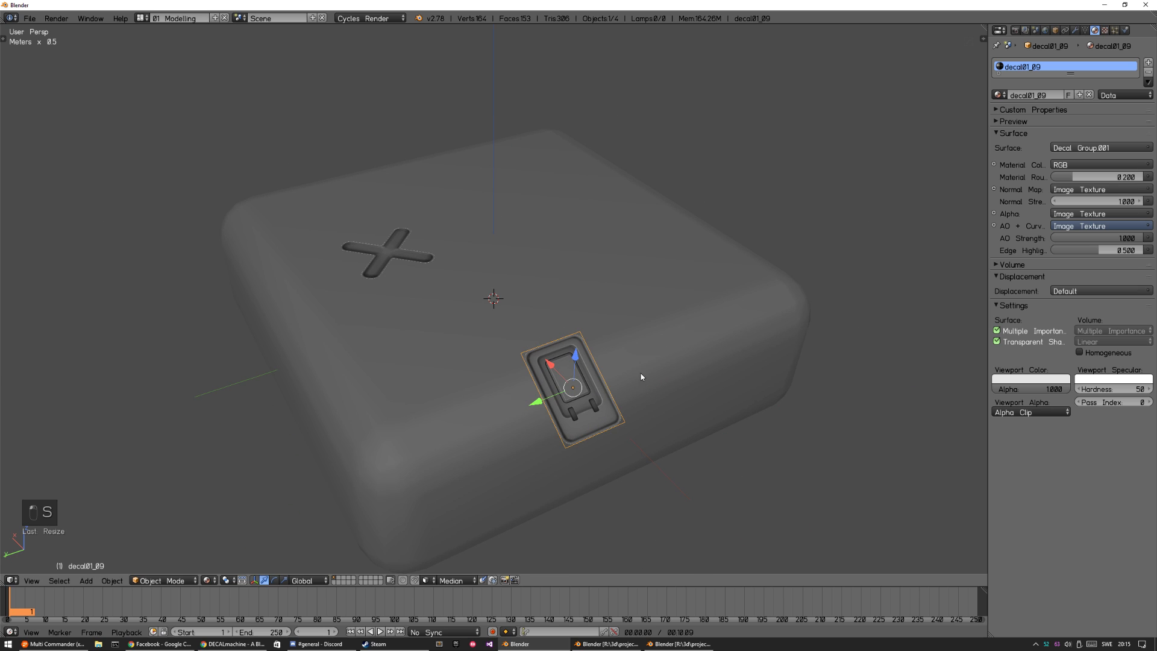
- Project the hatch decal onto the box with Decal Project so it wraps around the rounded edge
{"action": "right_click", "coordinate": [642, 373], "text": "shift"}
{"action": "key", "text": "d"}
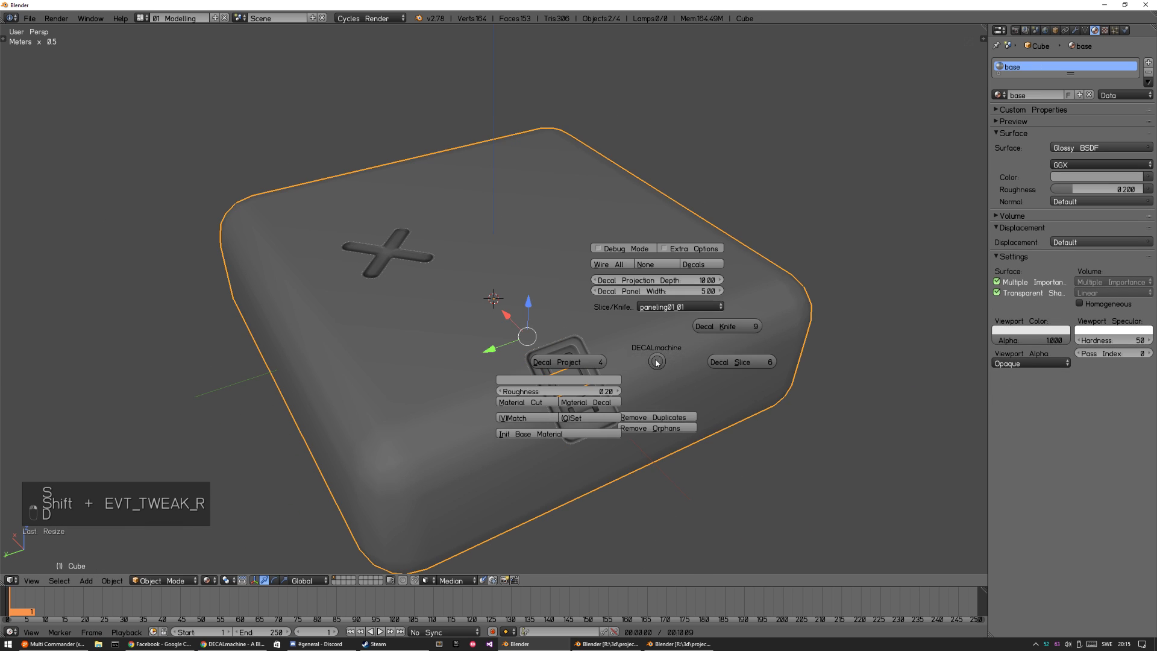
{"action": "left_click", "coordinate": [569, 360]}
{"action": "key", "text": "a"}
- Examine how the projected hatch decal follows the rounded edge, and check the box's mesh in Edit Mode
{"action": "middle_click_drag", "start_coordinate": [610, 431], "coordinate": [472, 399]}
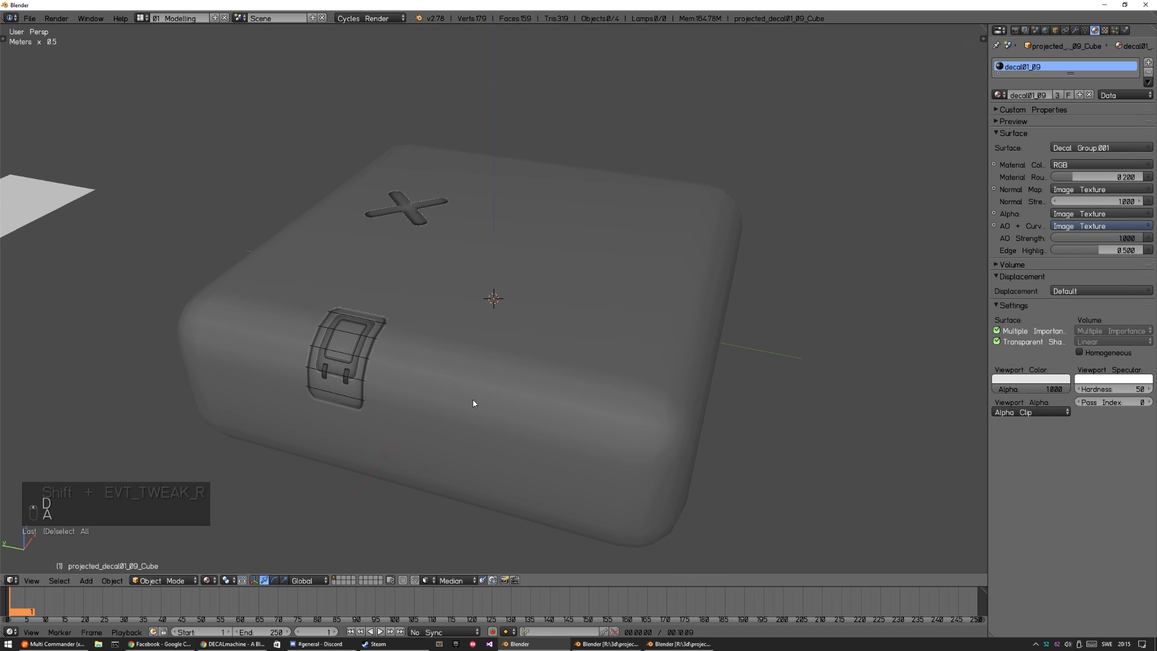
{"action": "scroll", "coordinate": [386, 369], "scroll_direction": "up", "scroll_amount": 3}
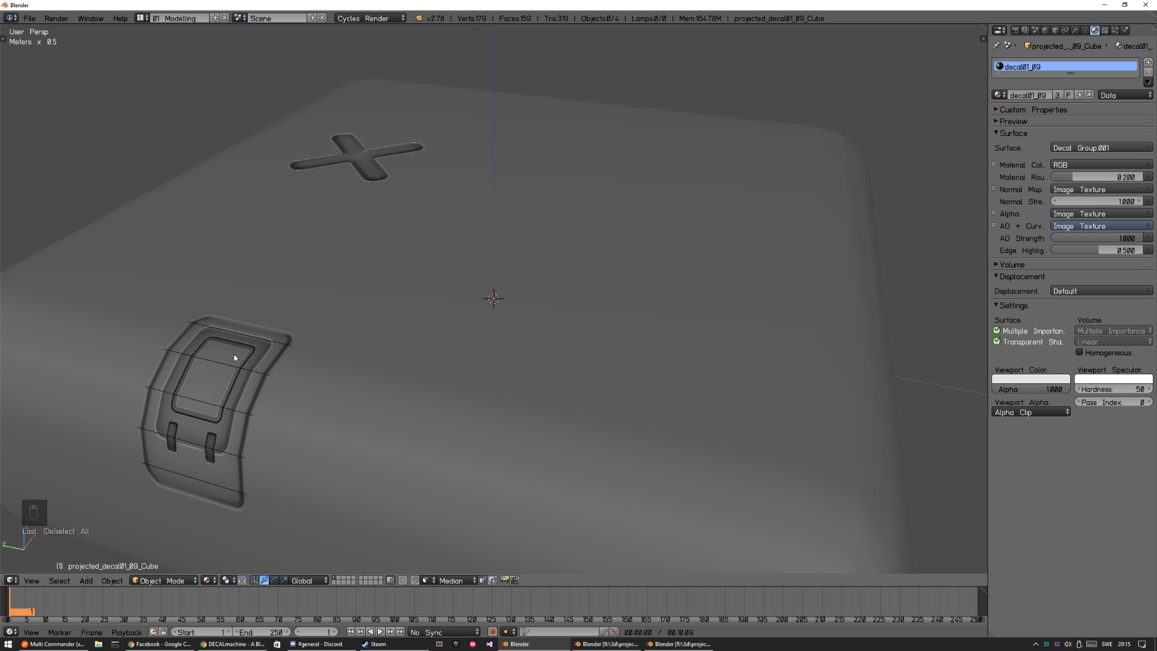
{"action": "right_click", "coordinate": [363, 410]}
{"action": "key", "text": "Tab"}
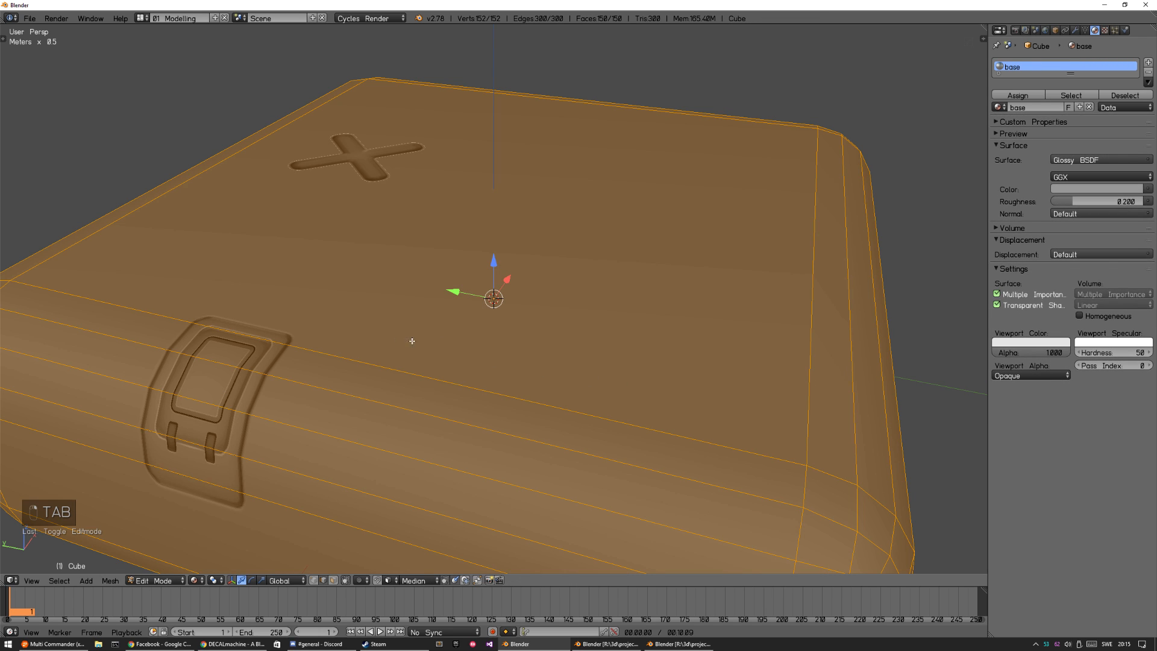
{"action": "key", "text": "Tab"}
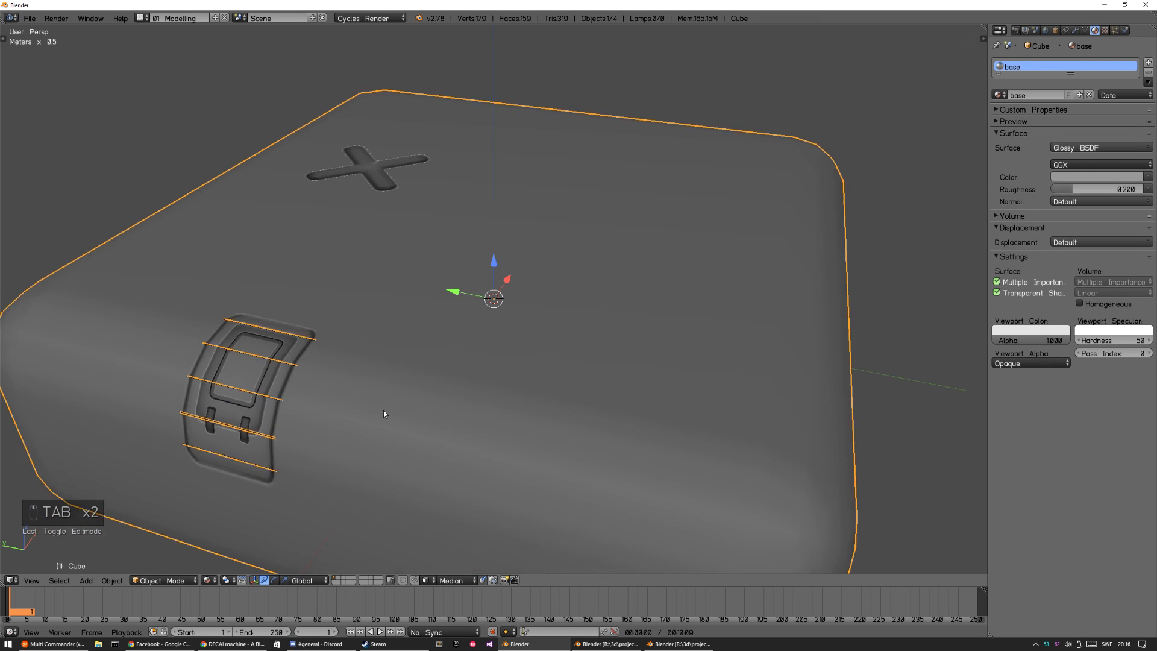
{"action": "scroll", "coordinate": [389, 400], "scroll_direction": "down", "scroll_amount": 5}
{"action": "key", "text": "a"}
{"action": "key", "text": "a"}
{"action": "key", "text": "a"}
{"action": "middle_click_drag", "start_coordinate": [386, 420], "coordinate": [501, 417]}
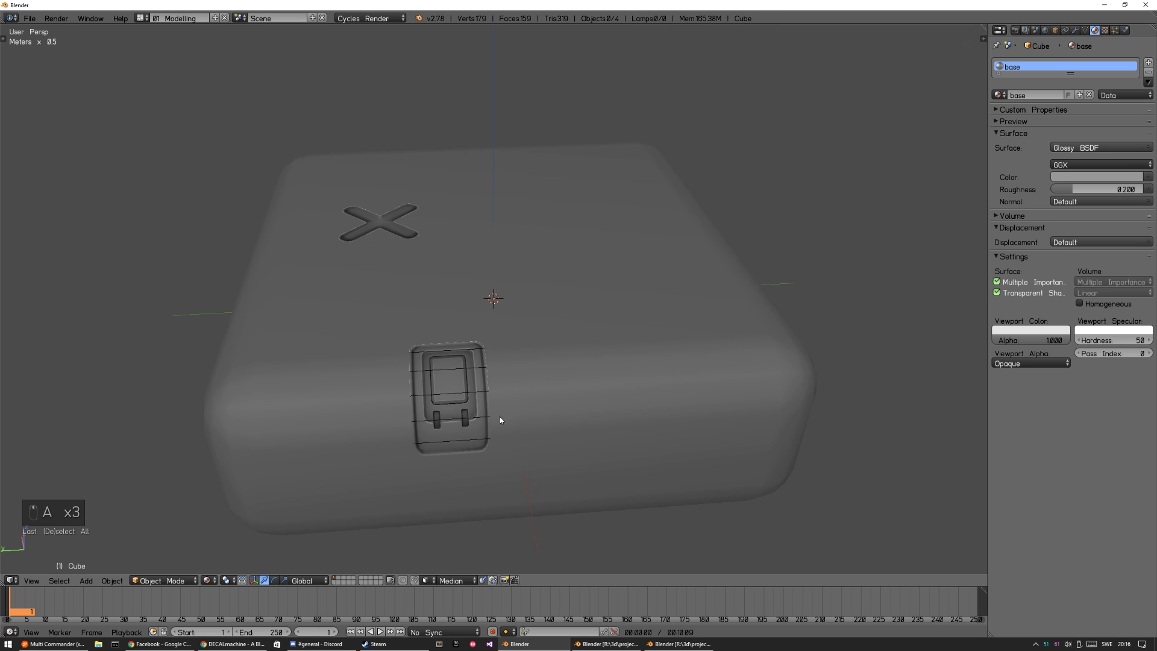
- Preview the box in Rendered shading and examine the projected hatch decal up close
{"action": "key", "text": "z"}
{"action": "left_click", "coordinate": [582, 308]}
{"action": "middle_click_drag", "start_coordinate": [529, 313], "coordinate": [358, 322]}
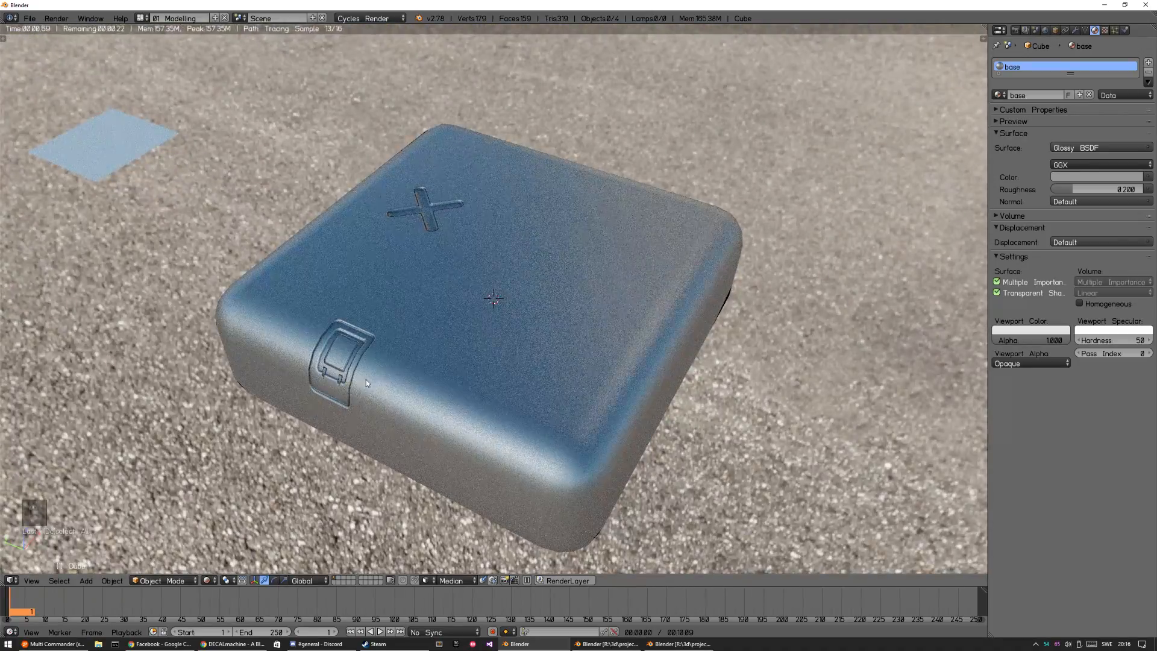
{"action": "scroll", "coordinate": [323, 353], "scroll_direction": "up", "scroll_amount": 4}
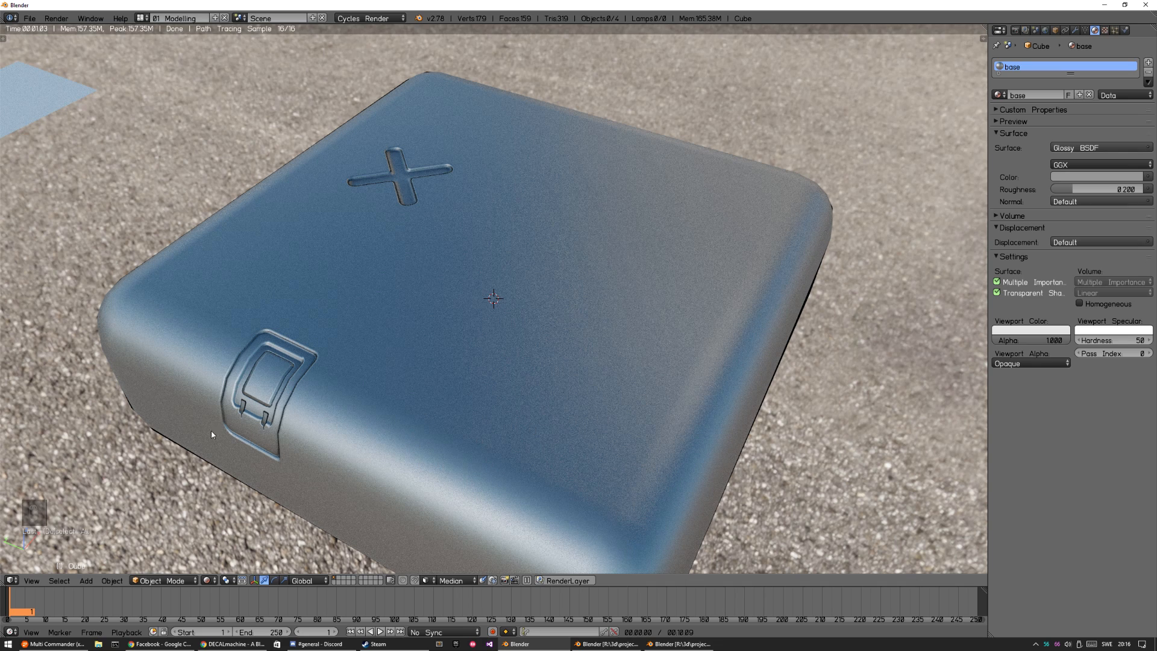
- Return to Material shading and inspect the box's edge loops beneath the hatch decal in Edit Mode
{"action": "key", "text": "z"}
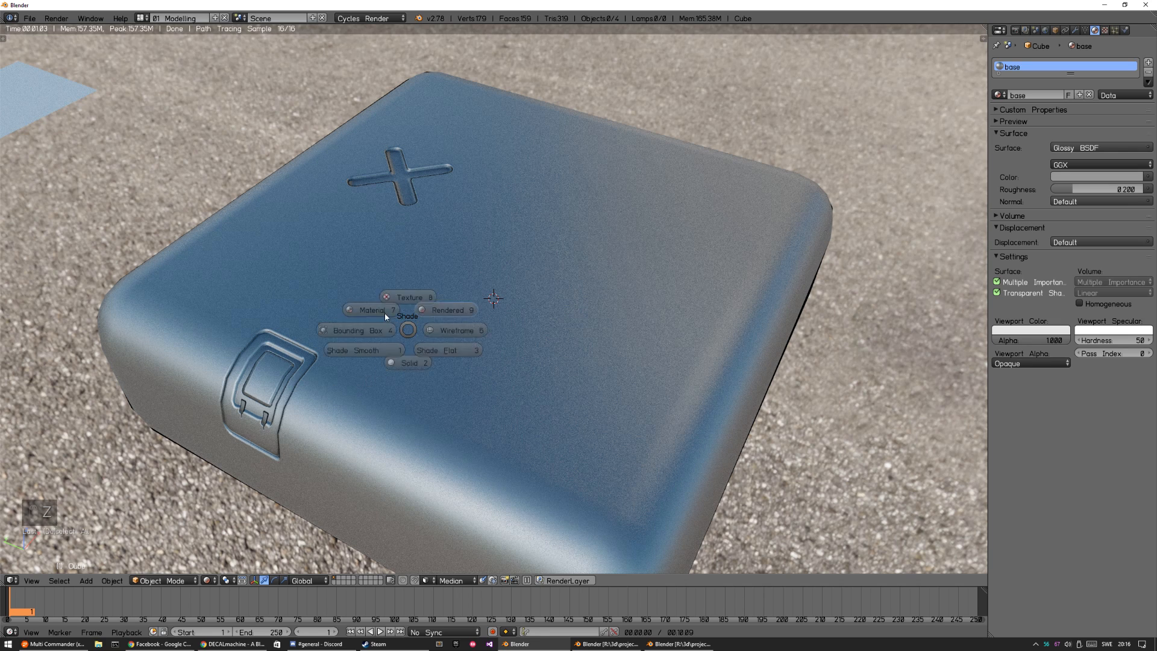
{"action": "right_click", "coordinate": [430, 337]}
{"action": "key", "text": "Tab"}
{"action": "left_click", "coordinate": [604, 336]}
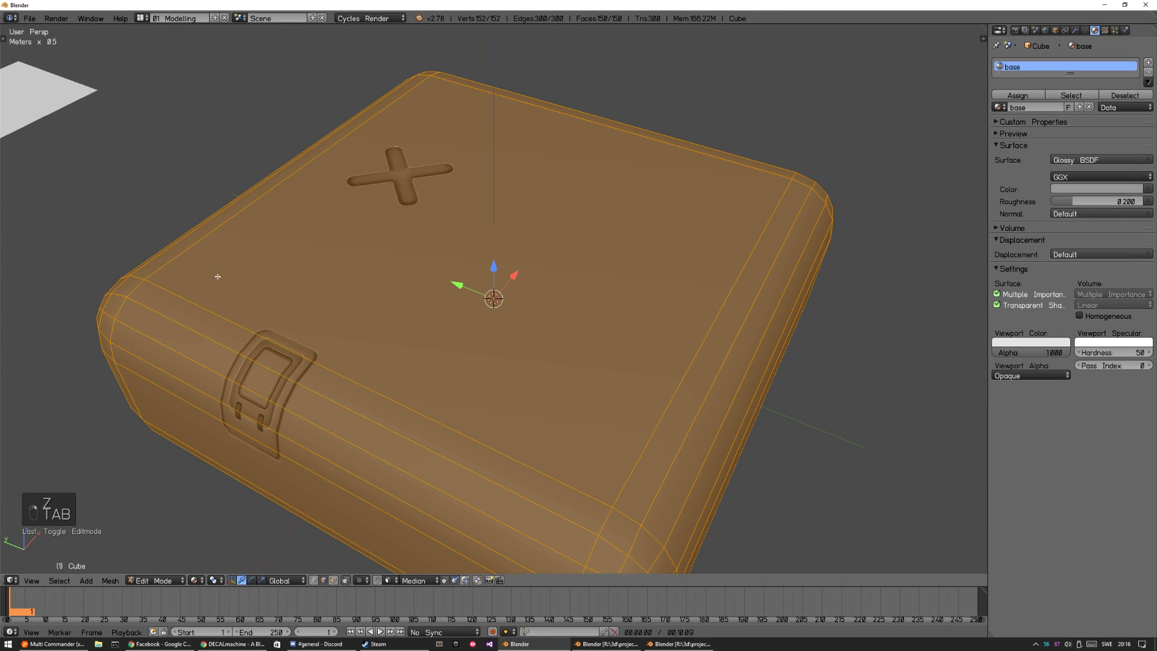
{"action": "key", "text": "Tab"}
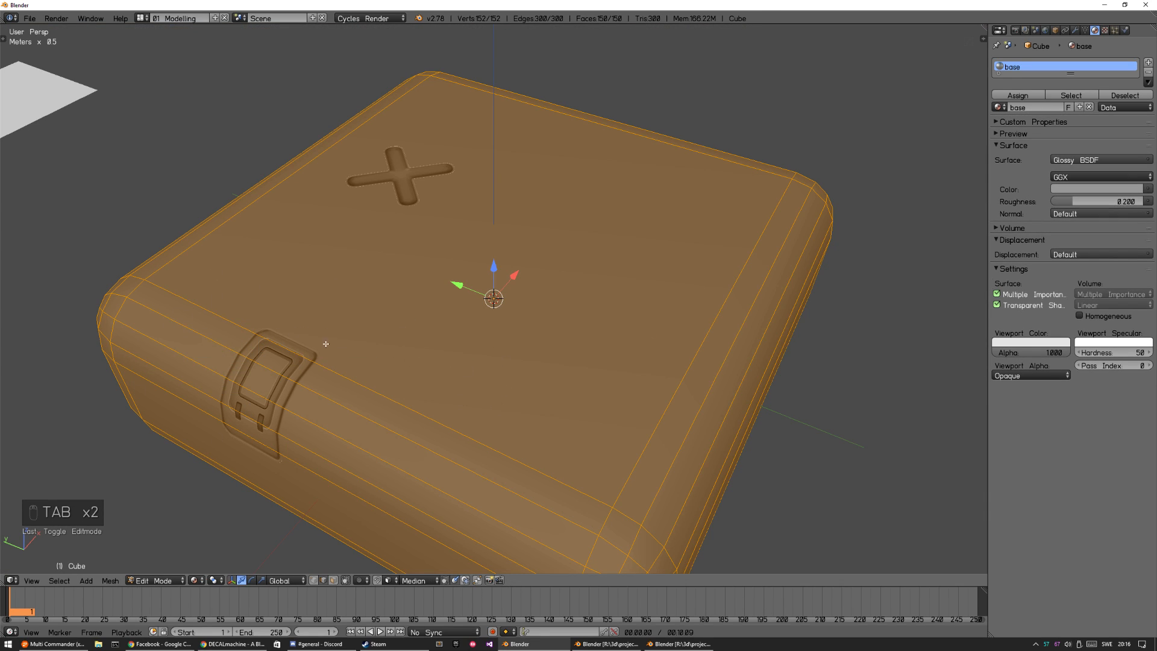
{"action": "key", "text": "Tab"}
- Insert the dark ring-shaped decal c_decal01_05 and place it on the box's top face beside the hatch decal
{"action": "key", "text": "a"}
{"action": "middle_click_drag", "start_coordinate": [508, 383], "coordinate": [618, 333]}
{"action": "middle_click_drag", "start_coordinate": [756, 254], "coordinate": [493, 302]}
{"action": "key", "text": "d"}
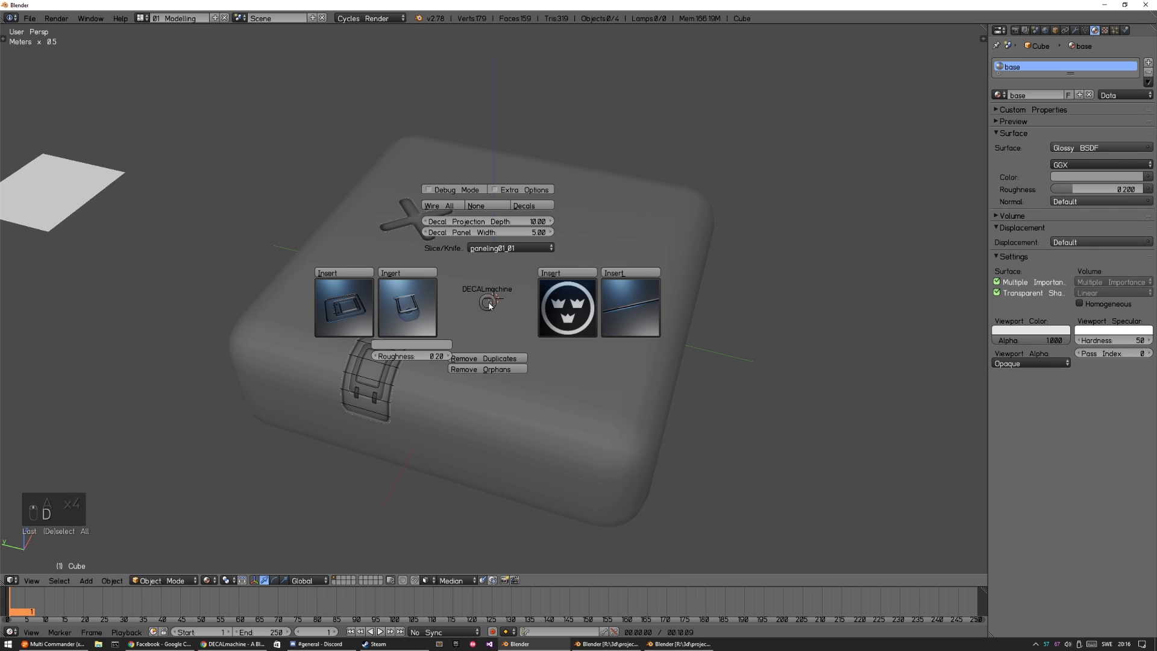
{"action": "left_click", "coordinate": [344, 308]}
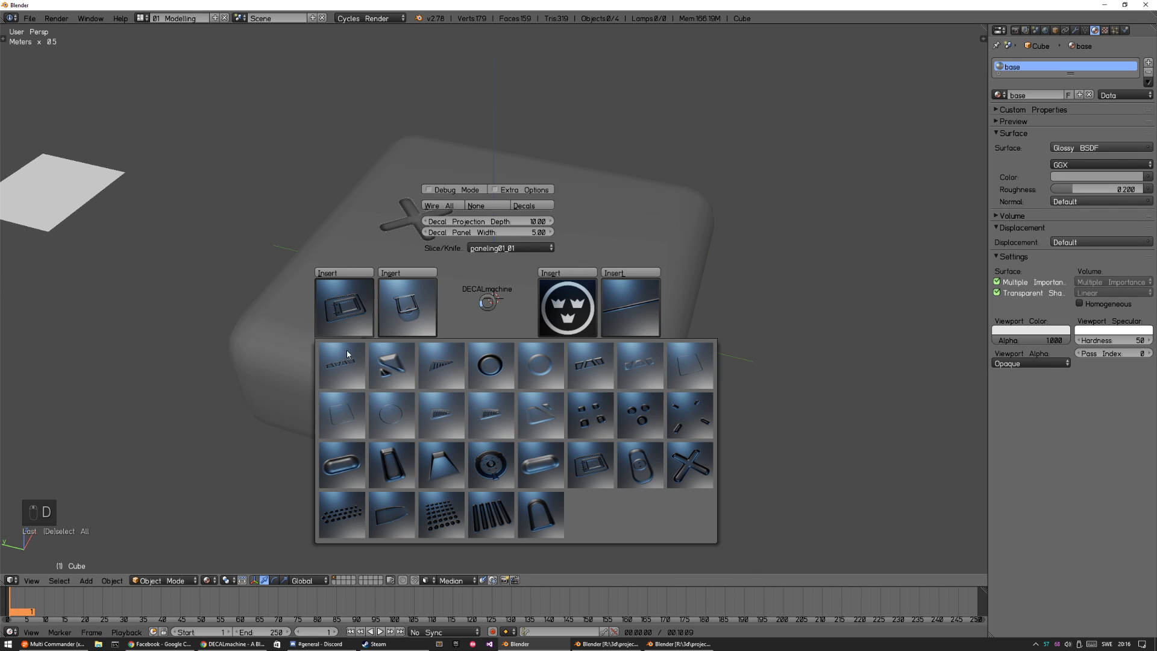
{"action": "left_click", "coordinate": [500, 371]}
{"action": "key", "text": "g"}
{"action": "left_click", "coordinate": [512, 346]}
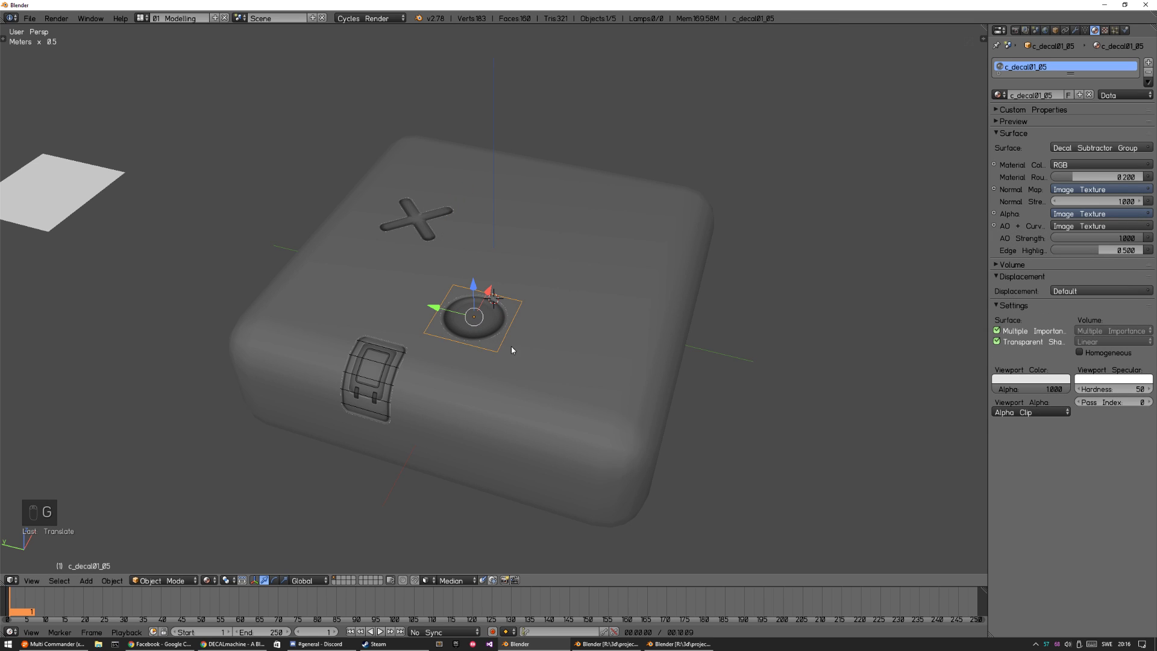
{"action": "key", "text": "d"}
{"action": "key", "text": "a"}
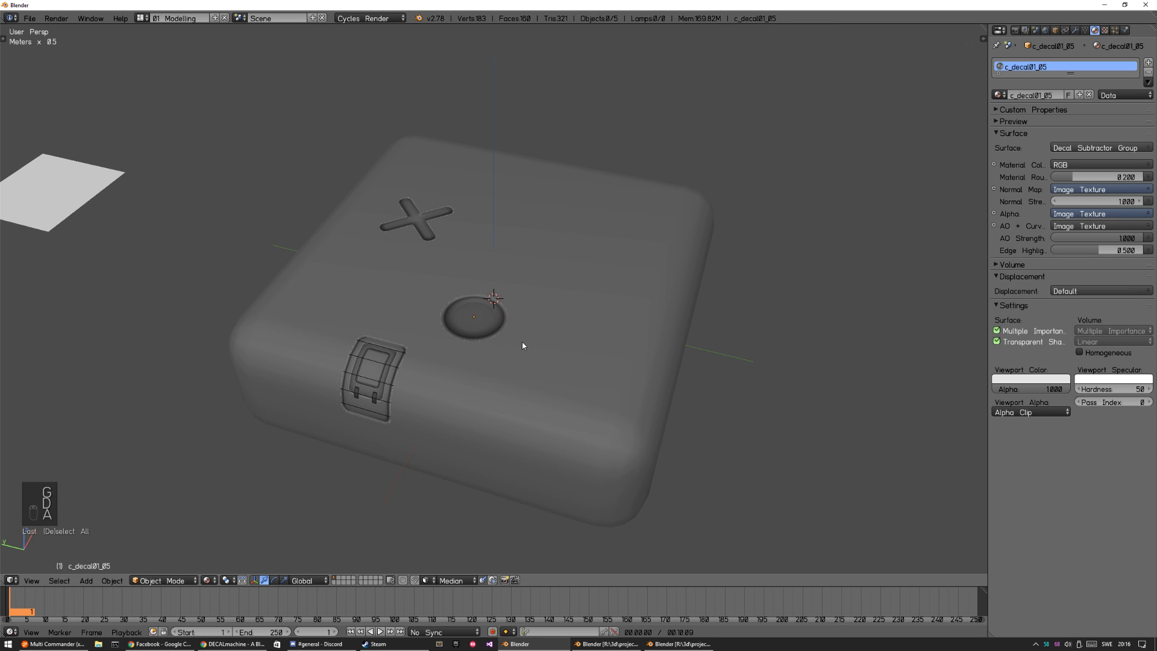
- Insert the subtle ring decal c_decal01_06 and place it beside the dark ring on the box's top face
{"action": "key", "text": "d"}
{"action": "left_click", "coordinate": [379, 344]}
{"action": "left_click", "coordinate": [591, 407]}
{"action": "key", "text": "g"}
{"action": "left_click", "coordinate": [570, 345]}
{"action": "key", "text": "a"}
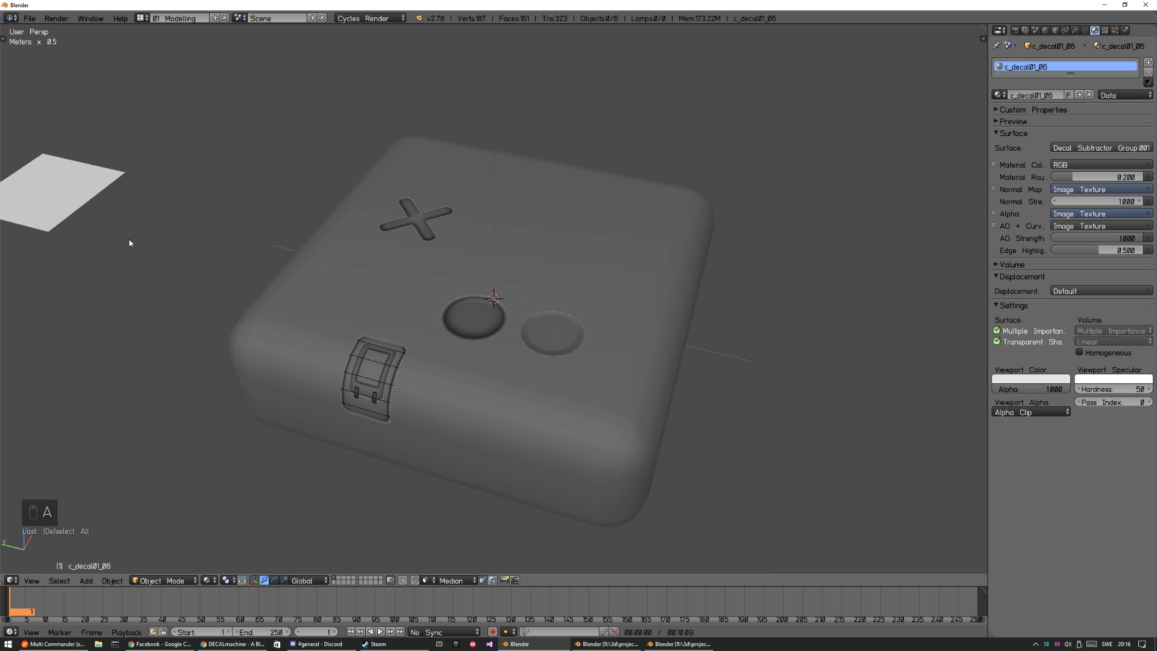
- Compare the two ring decals in Rendered shading from several angles, then return to Material shading
{"action": "right_click", "coordinate": [566, 341]}
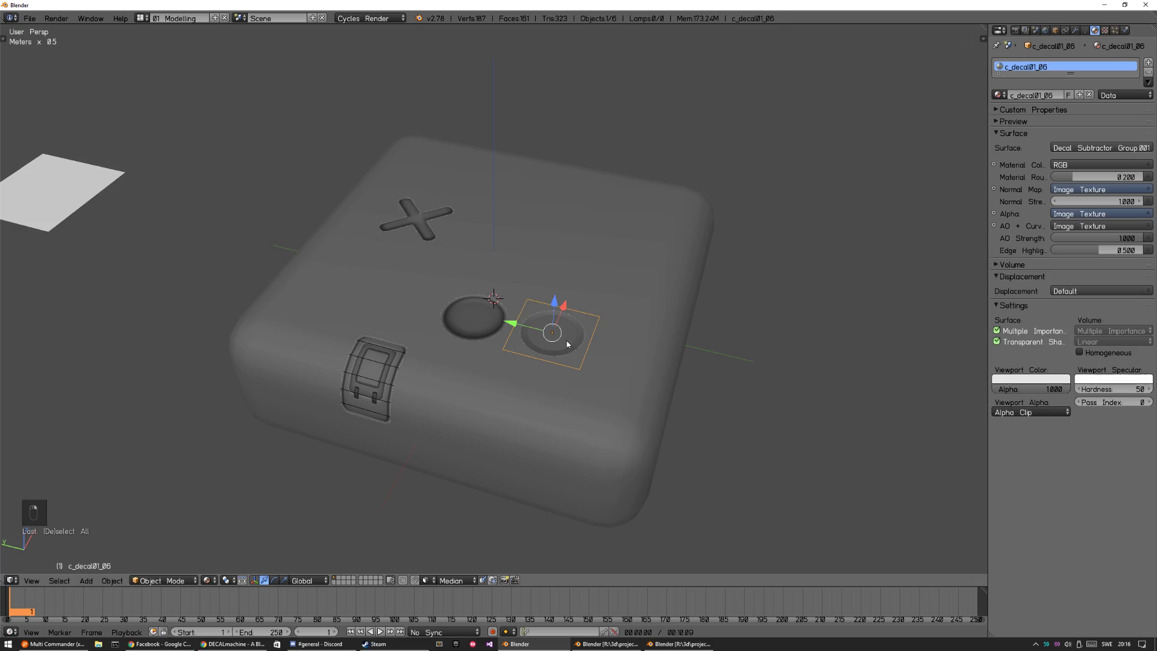
{"action": "key", "text": "z"}
{"action": "left_click", "coordinate": [623, 358]}
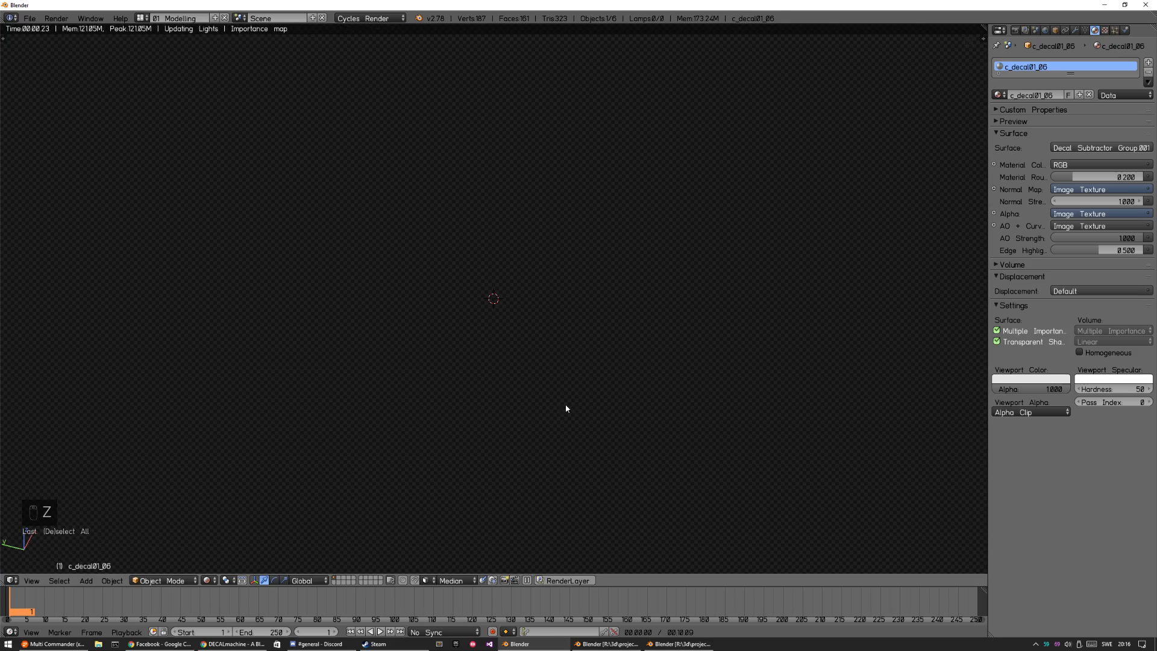
{"action": "scroll", "coordinate": [605, 356], "scroll_direction": "up", "scroll_amount": 5}
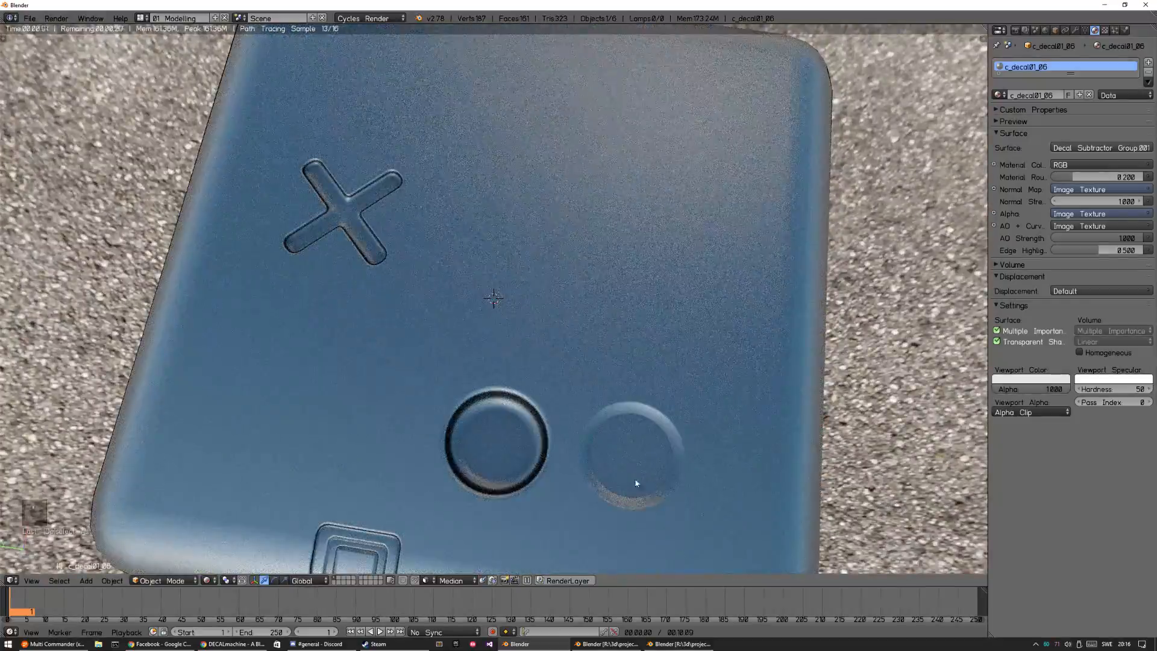
{"action": "middle_click_drag", "start_coordinate": [633, 481], "coordinate": [271, 312]}
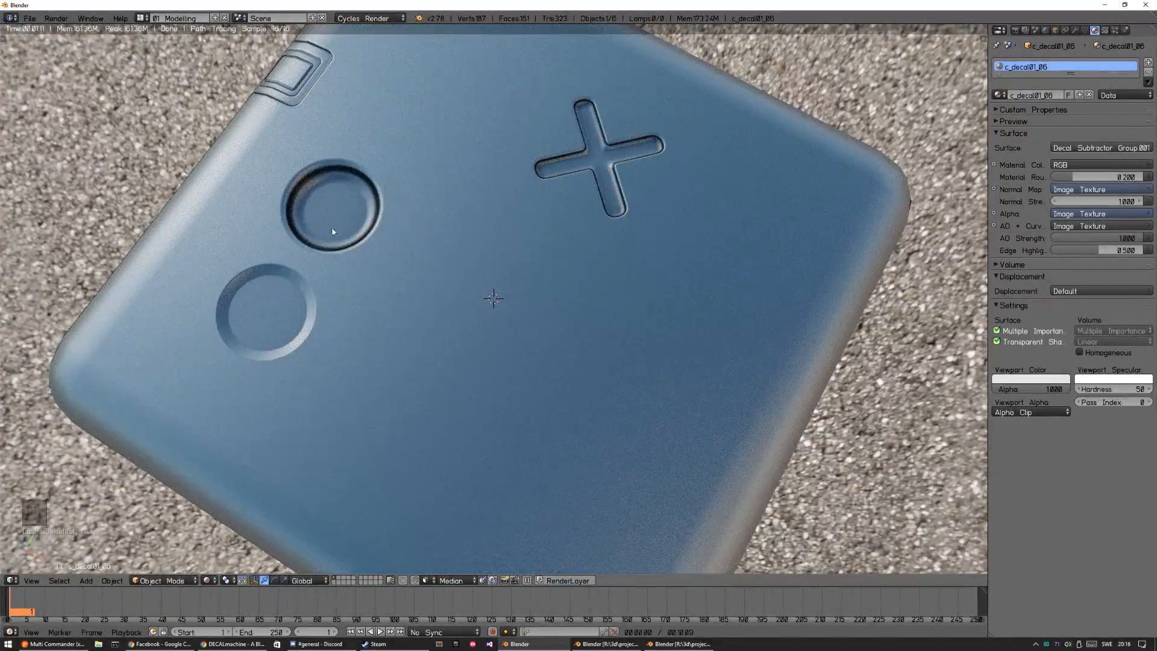
{"action": "middle_click_drag", "start_coordinate": [354, 372], "coordinate": [479, 367]}
{"action": "key", "text": "z"}
{"action": "left_click", "coordinate": [588, 272]}
{"action": "key", "text": "a"}
{"action": "scroll", "coordinate": [557, 342], "scroll_direction": "down", "scroll_amount": 3}
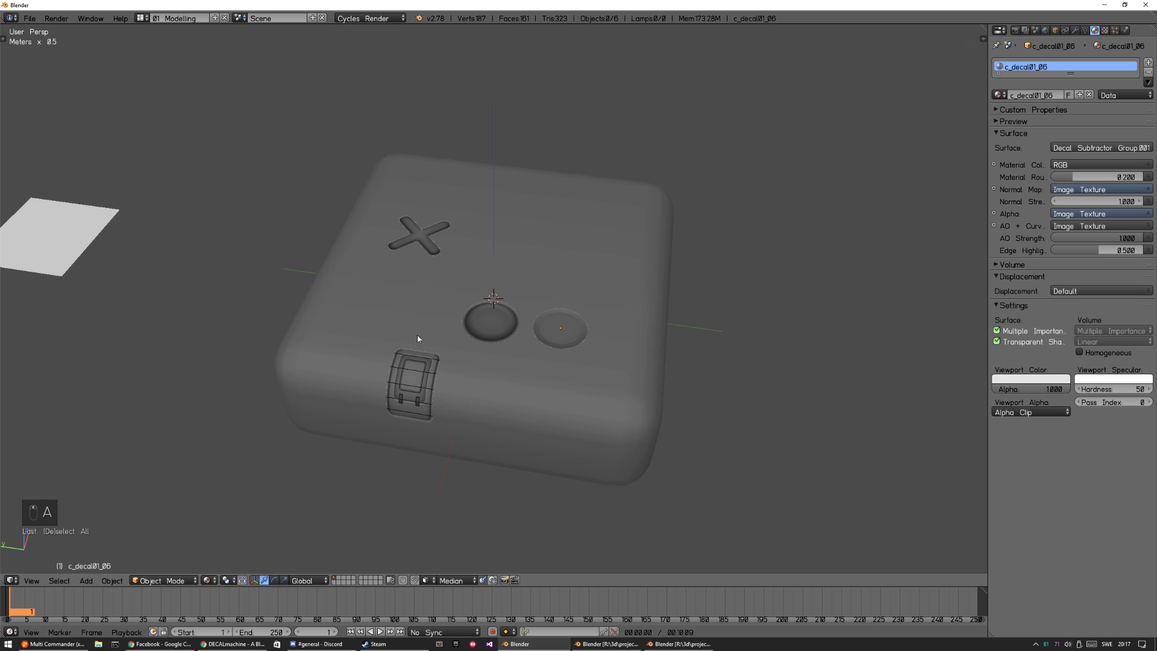
- Browse the subtractor and subset decal libraries in the DECALmachine pie, then close it without inserting anything
{"action": "key", "text": "d"}
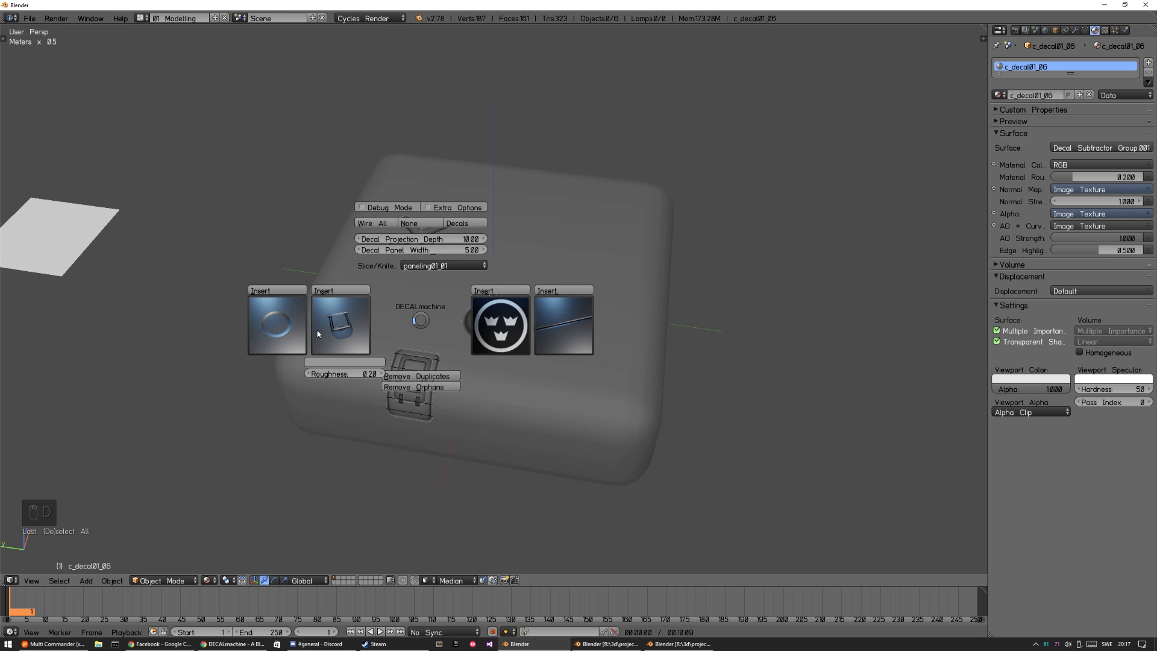
{"action": "left_click", "coordinate": [276, 324]}
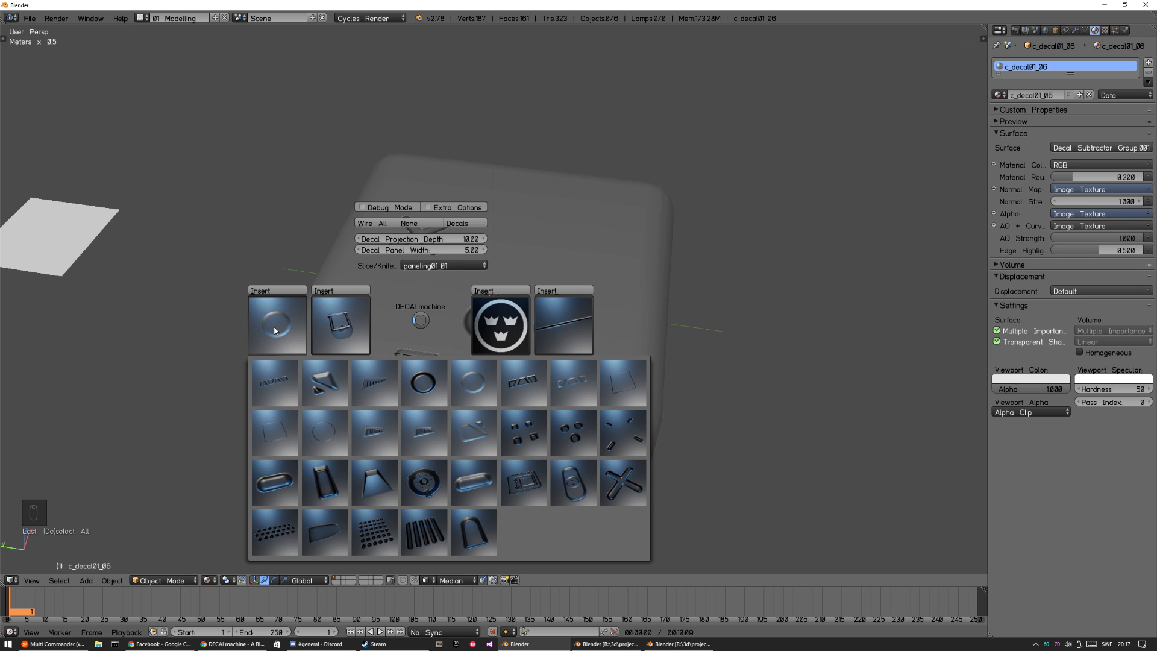
{"action": "left_click", "coordinate": [341, 320]}
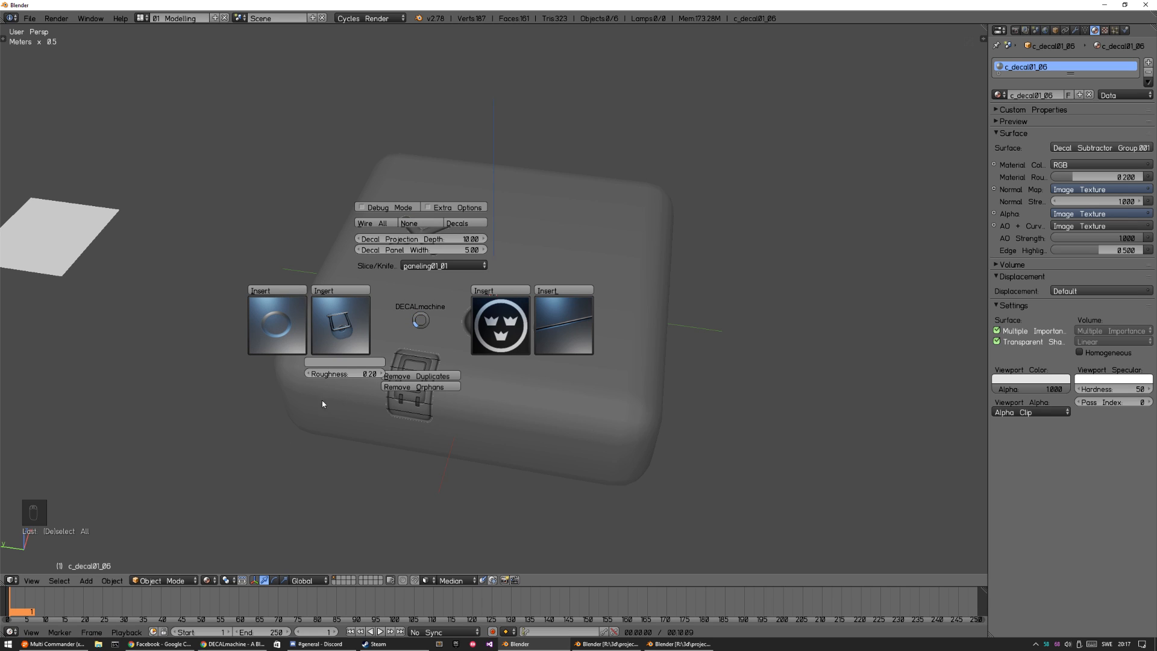
{"action": "left_click", "coordinate": [335, 421]}
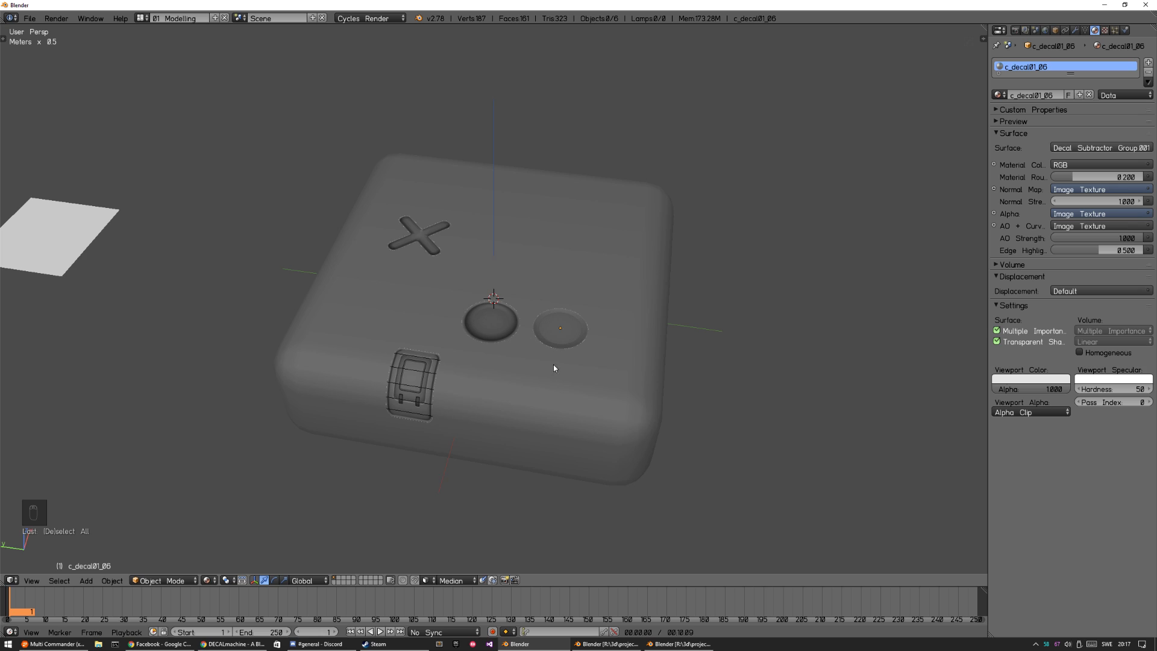
- Open the subtle ring decal's material nodes in an enlarged node editor below the viewport, framing the RGB and Decal Subtractor nodes
{"action": "right_click", "coordinate": [560, 331]}
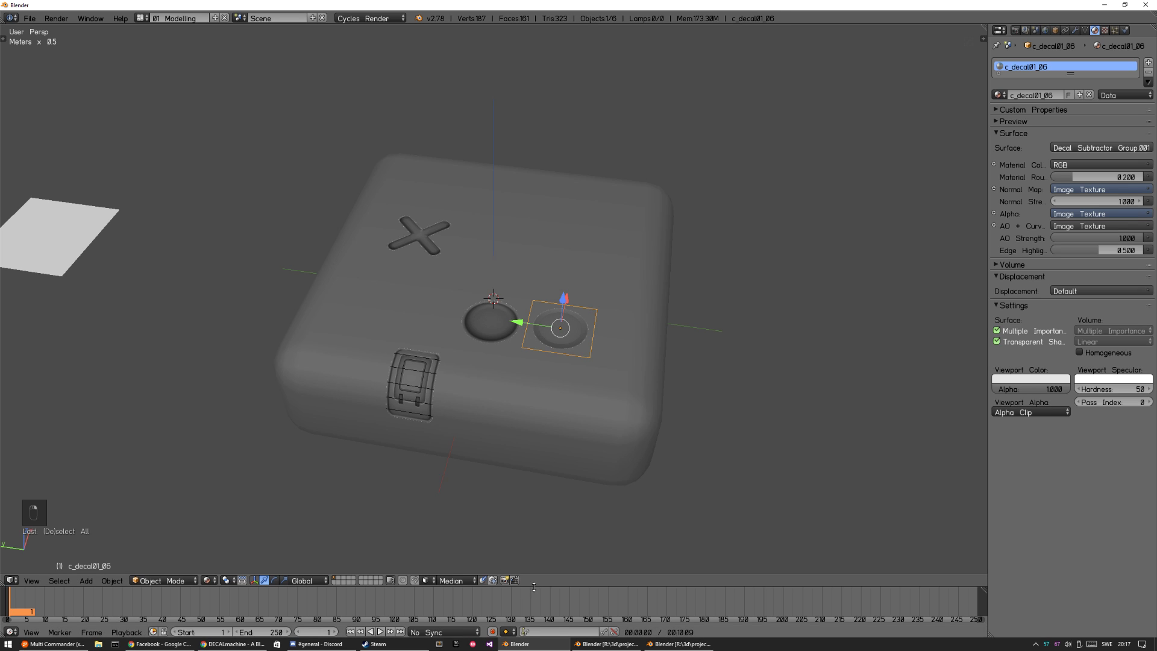
{"action": "left_click_drag", "start_coordinate": [534, 585], "coordinate": [530, 476]}
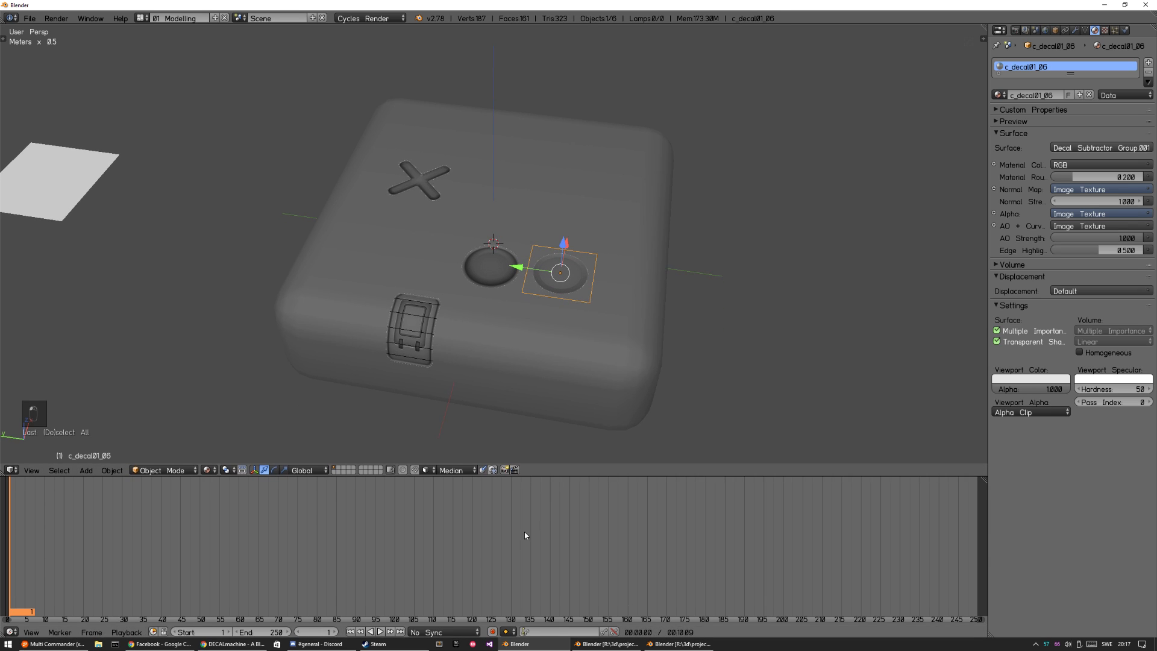
{"action": "key", "text": "shift+v"}
{"action": "middle_click_drag", "start_coordinate": [365, 556], "coordinate": [425, 581]}
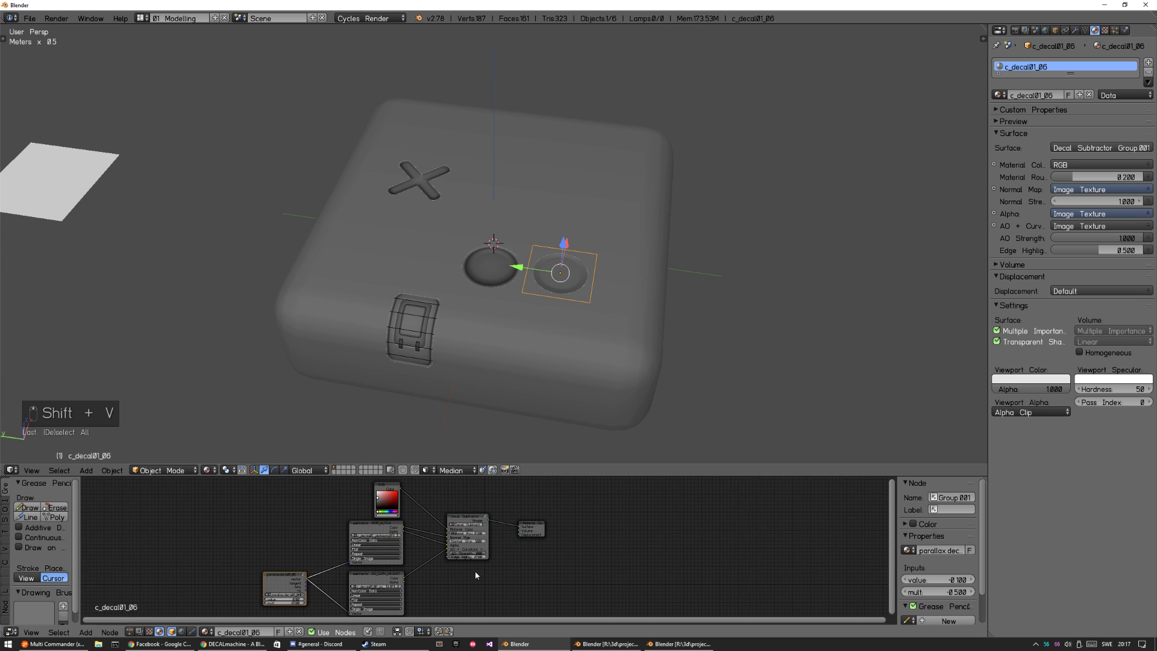
{"action": "scroll", "coordinate": [449, 566], "scroll_direction": "up", "scroll_amount": 3}
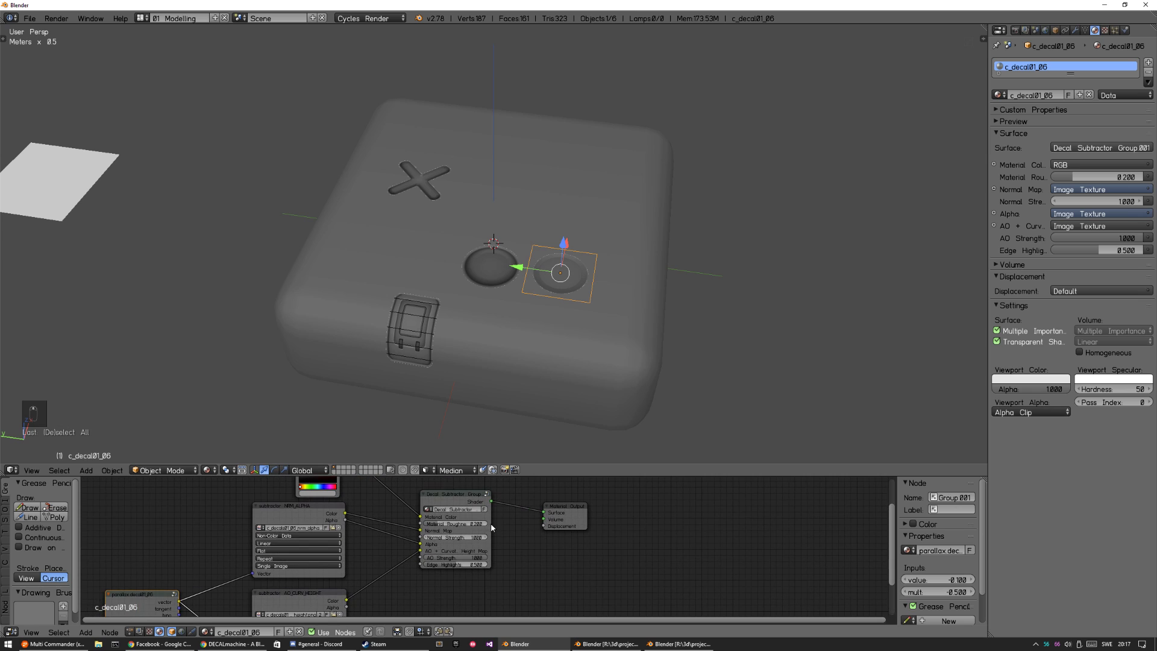
{"action": "middle_click_drag", "start_coordinate": [424, 579], "coordinate": [452, 592]}
{"action": "middle_click_drag", "start_coordinate": [425, 531], "coordinate": [440, 559]}
- Change the subtle ring decal's material color to a pale red in Rendered shading, then return to Material shading
{"action": "key", "text": "z"}
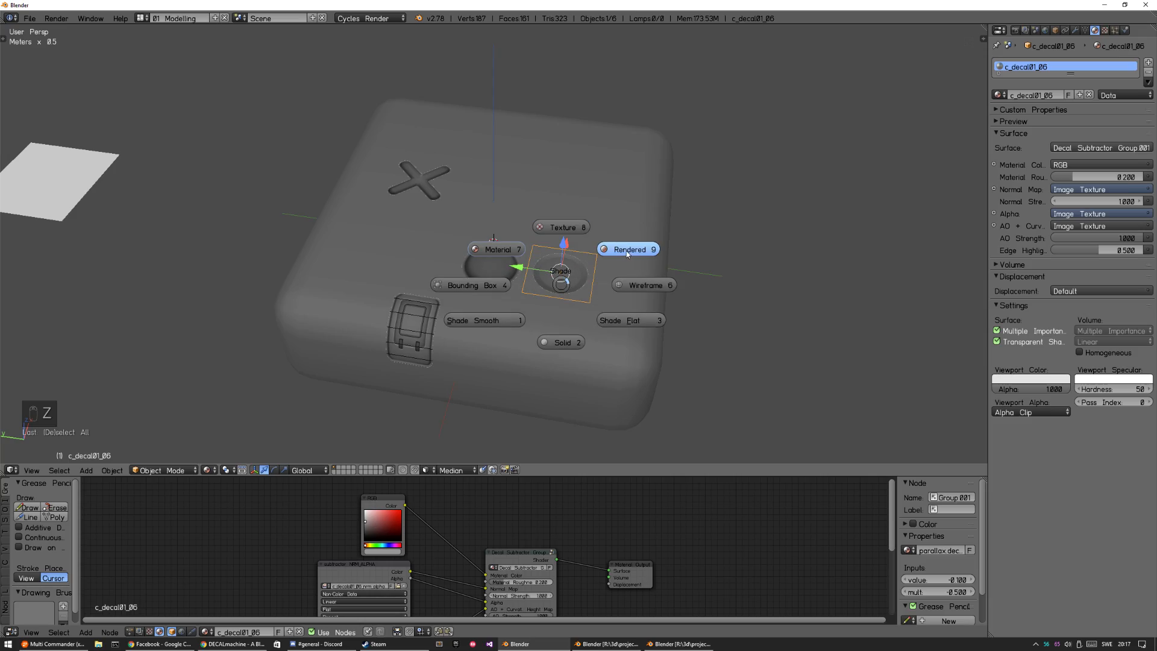
{"action": "left_click", "coordinate": [629, 250]}
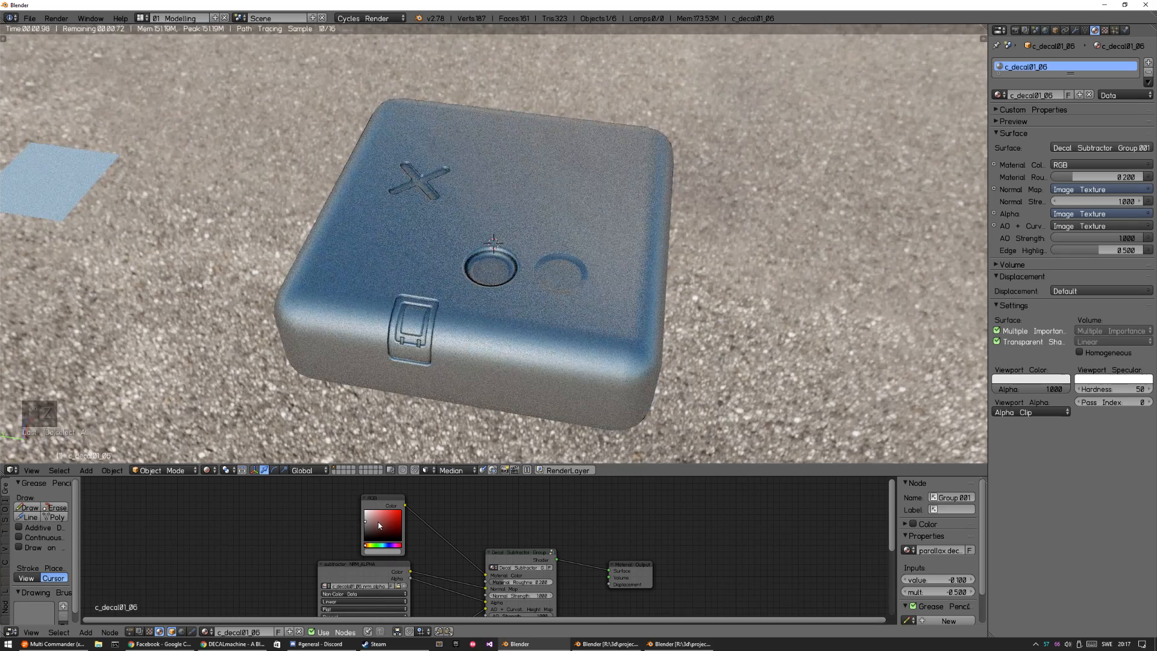
{"action": "left_click", "coordinate": [386, 515]}
{"action": "left_click_drag", "start_coordinate": [380, 530], "coordinate": [367, 517]}
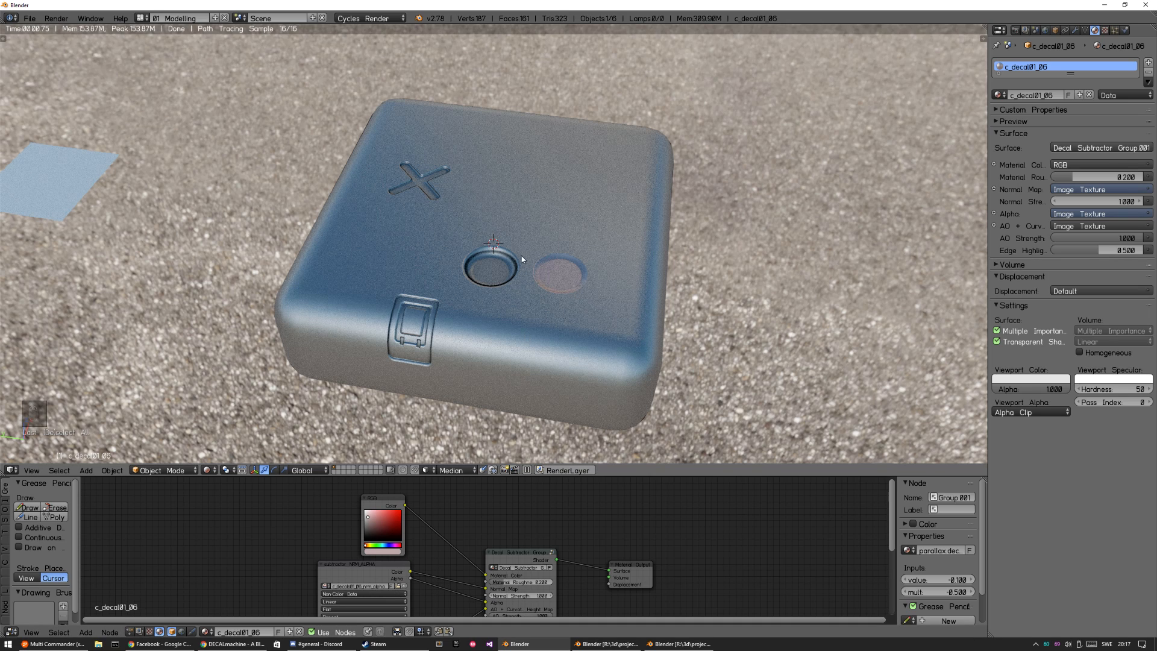
{"action": "key", "text": "z"}
{"action": "left_click", "coordinate": [468, 219]}
- Insert the subset decal c_decal02_06 and place it on the box's top face beside the red ring decal
{"action": "key", "text": "a"}
{"action": "key", "text": "d"}
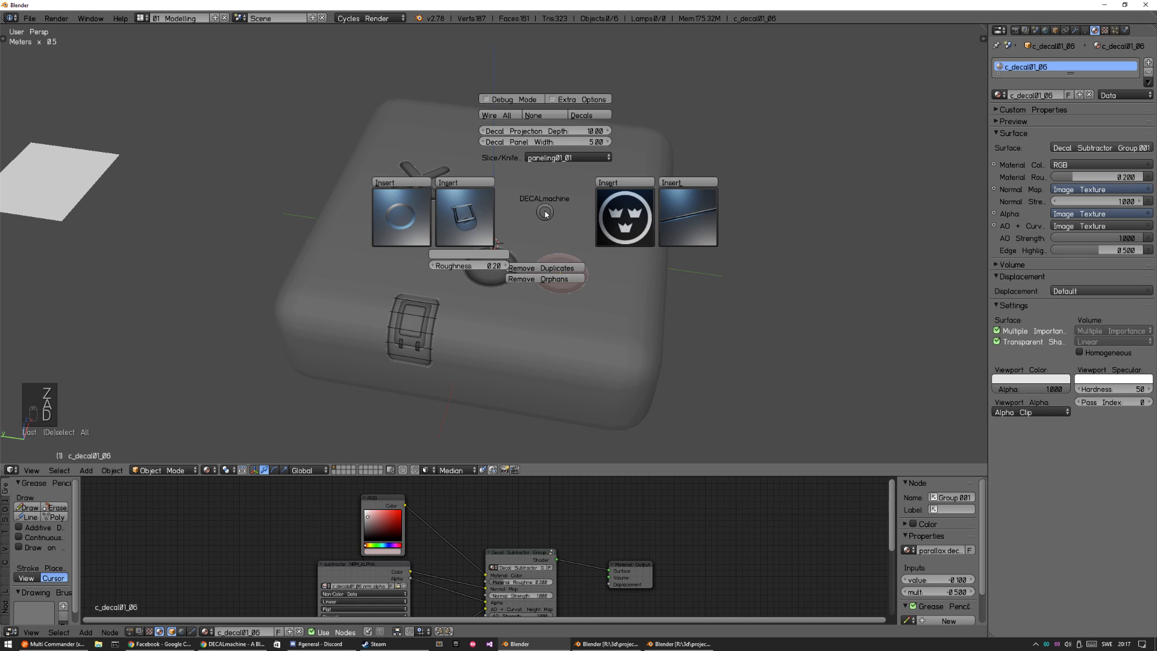
{"action": "left_click", "coordinate": [473, 201]}
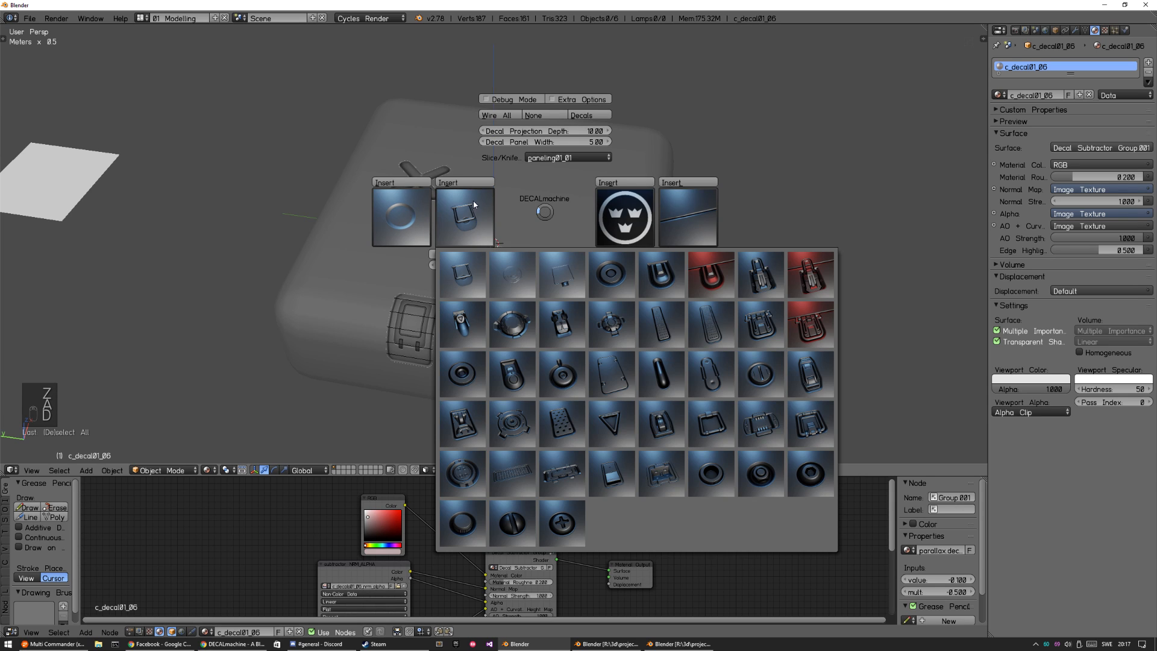
{"action": "left_click", "coordinate": [516, 274]}
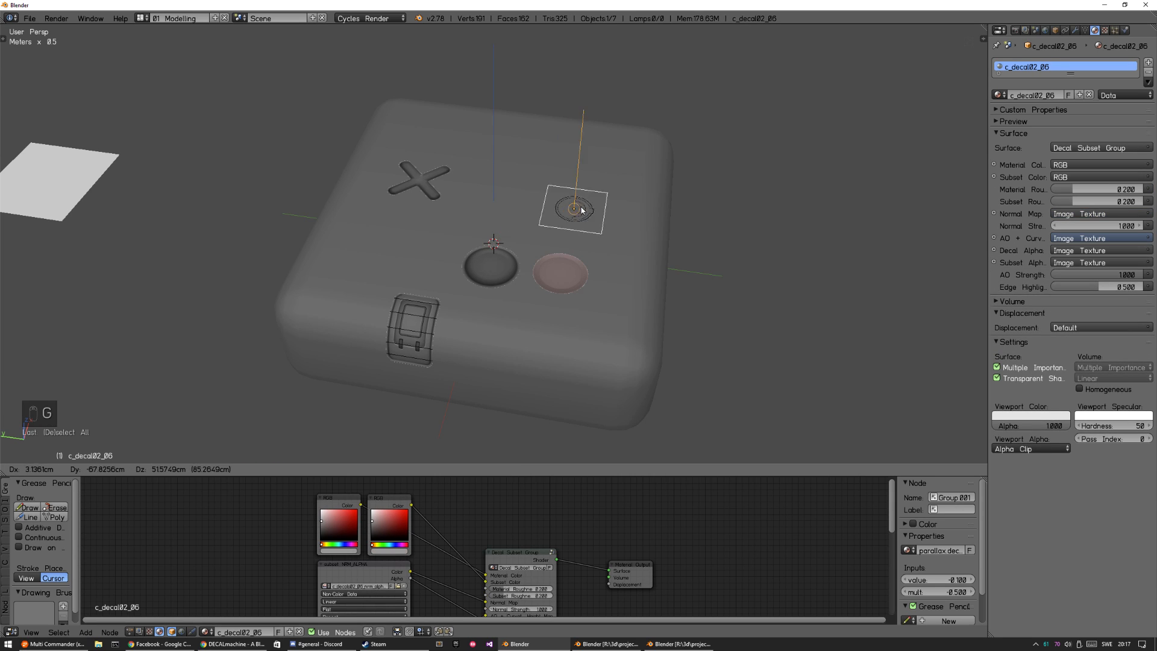
{"action": "left_click", "coordinate": [607, 214]}
{"action": "scroll", "coordinate": [689, 232], "scroll_direction": "up", "scroll_amount": 3}
{"action": "middle_click_drag", "start_coordinate": [814, 240], "coordinate": [526, 301]}
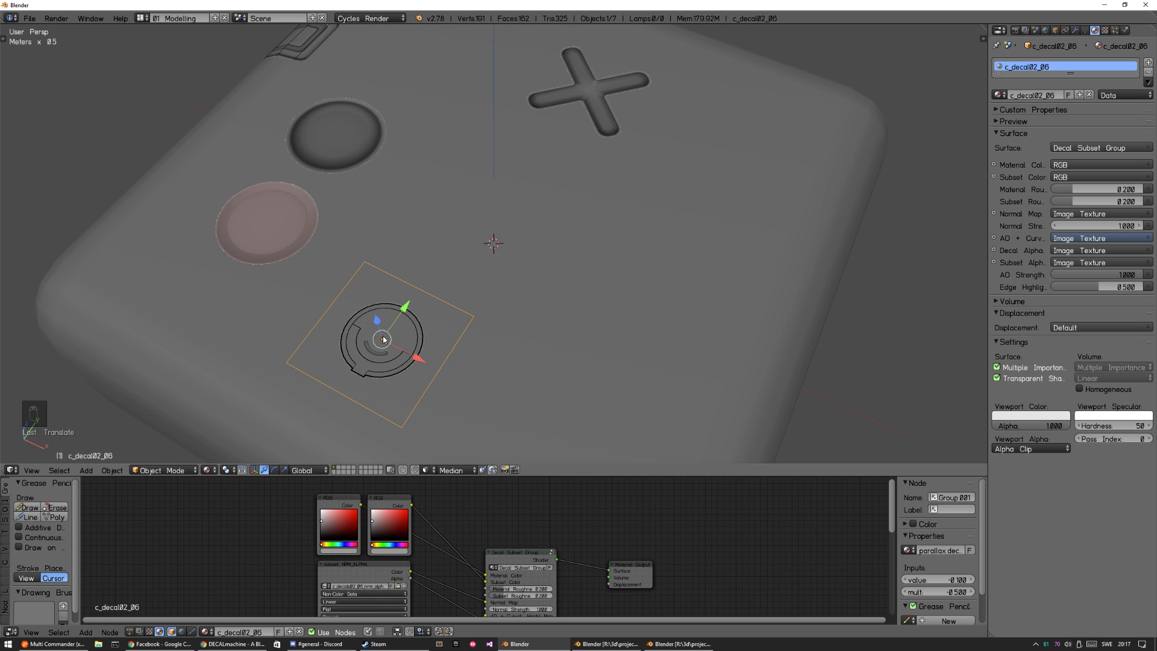
{"action": "key", "text": "a"}
{"action": "middle_click_drag", "start_coordinate": [440, 334], "coordinate": [433, 356]}
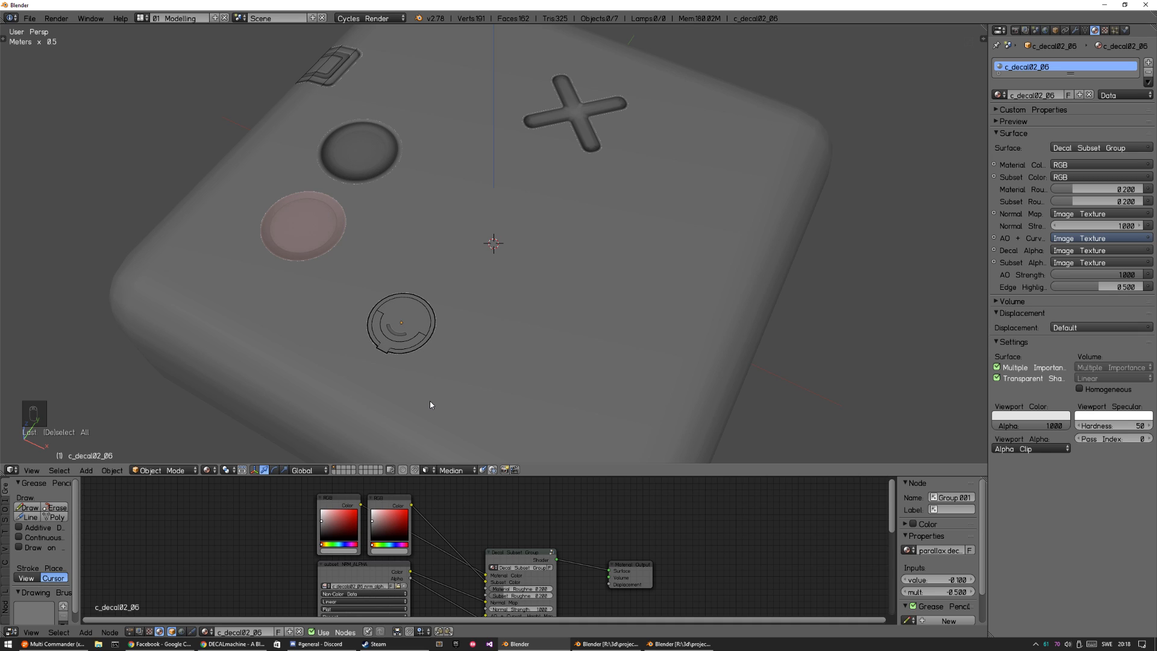
{"action": "middle_click_drag", "start_coordinate": [488, 293], "coordinate": [502, 331]}
- Examine the new circular subset decal up close in Rendered shading, then return to Material shading
{"action": "key", "text": "z"}
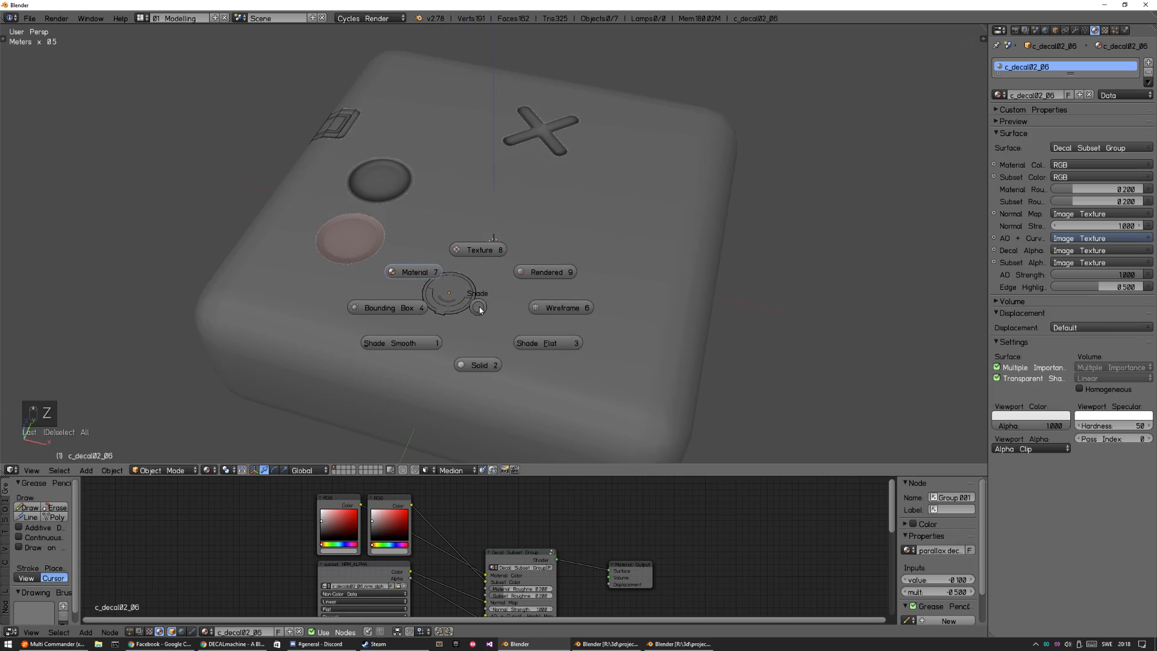
{"action": "left_click", "coordinate": [544, 270]}
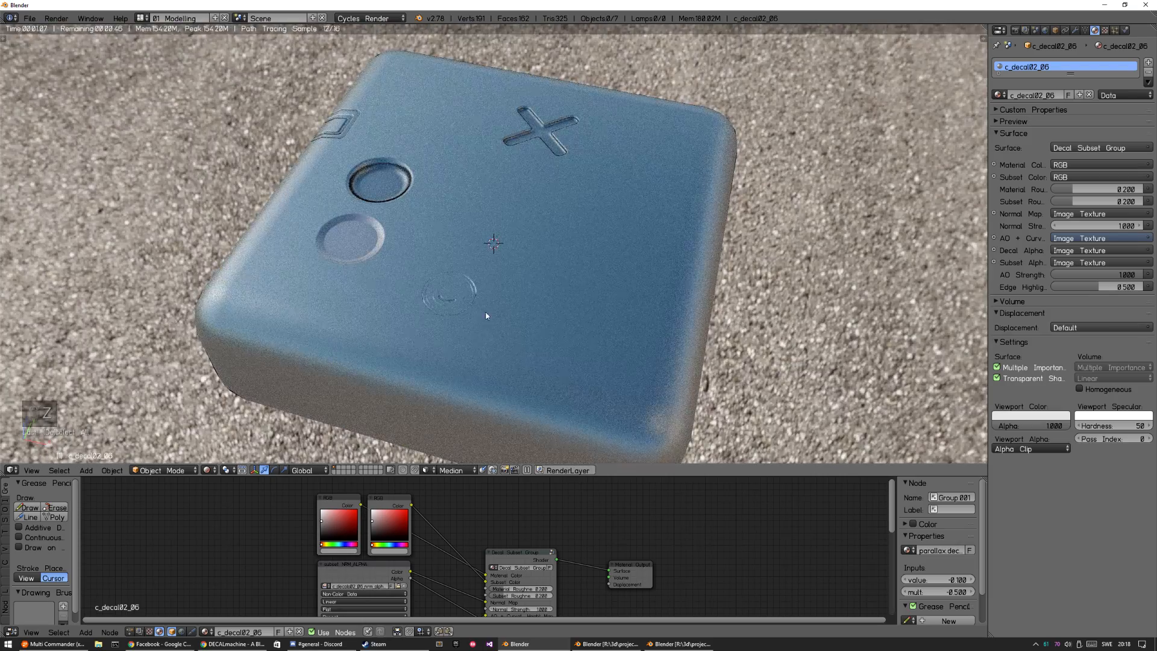
{"action": "scroll", "coordinate": [483, 317], "scroll_direction": "up", "scroll_amount": 8}
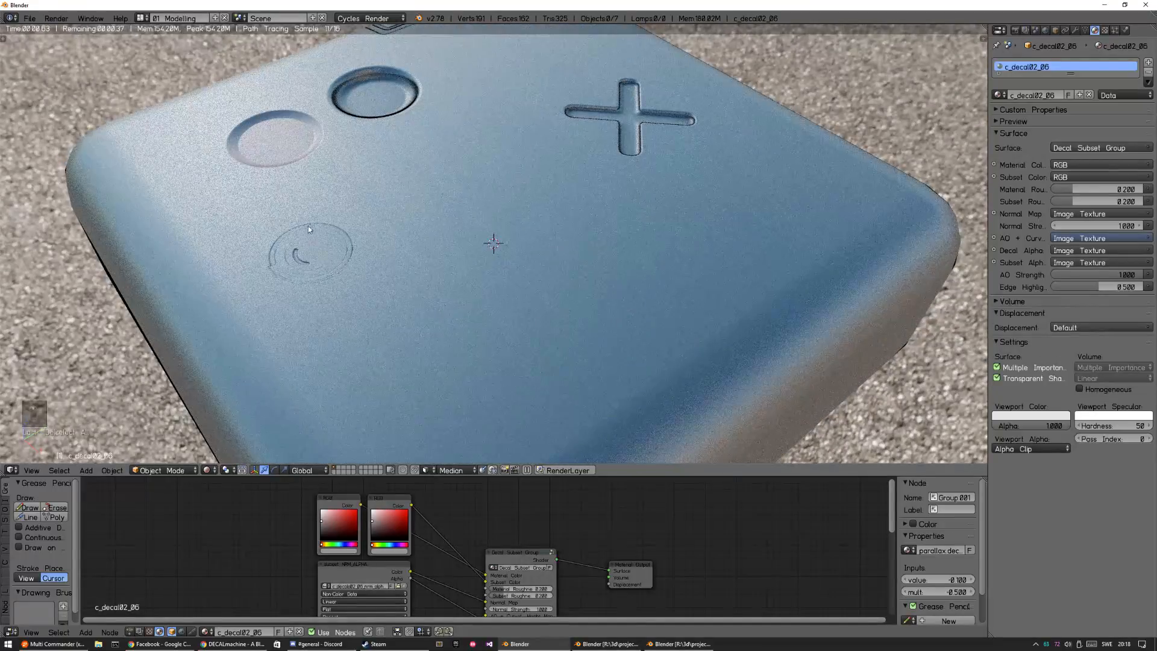
{"action": "scroll", "coordinate": [373, 299], "scroll_direction": "down", "scroll_amount": 2}
{"action": "middle_click_drag", "start_coordinate": [372, 299], "coordinate": [489, 310]}
{"action": "key", "text": "z"}
{"action": "left_click", "coordinate": [459, 347]}
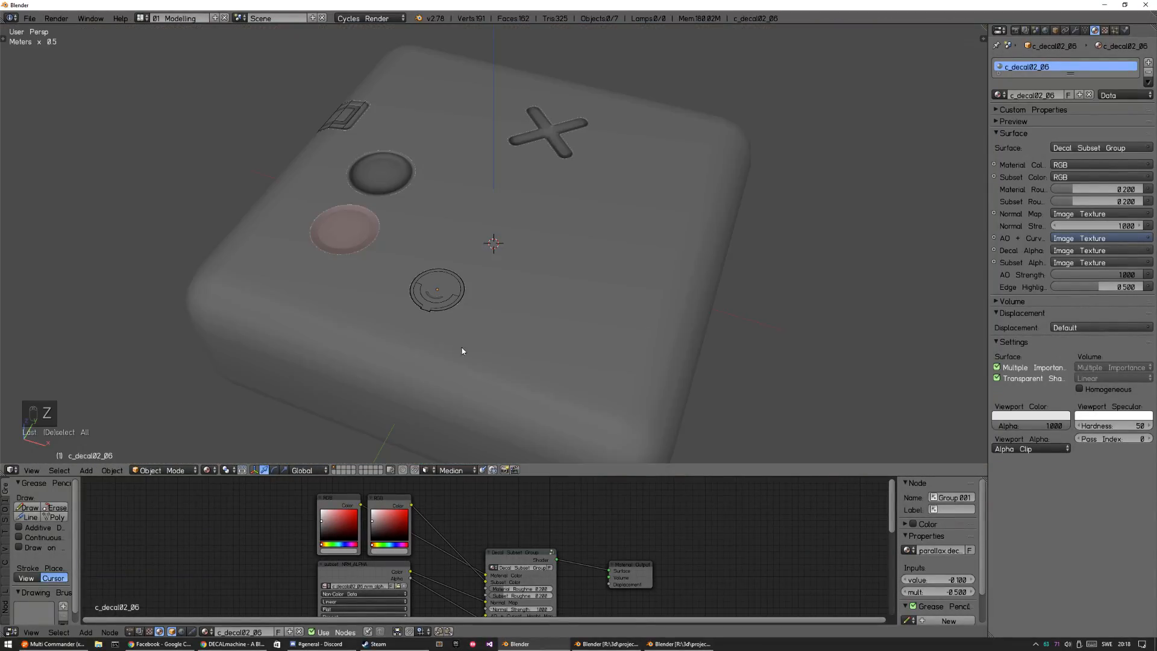
- Insert the subset decal decal02_31 and place it on the box's rounded edge near the X-shaped decal
{"action": "key", "text": "a"}
{"action": "key", "text": "a"}
{"action": "key", "text": "d"}
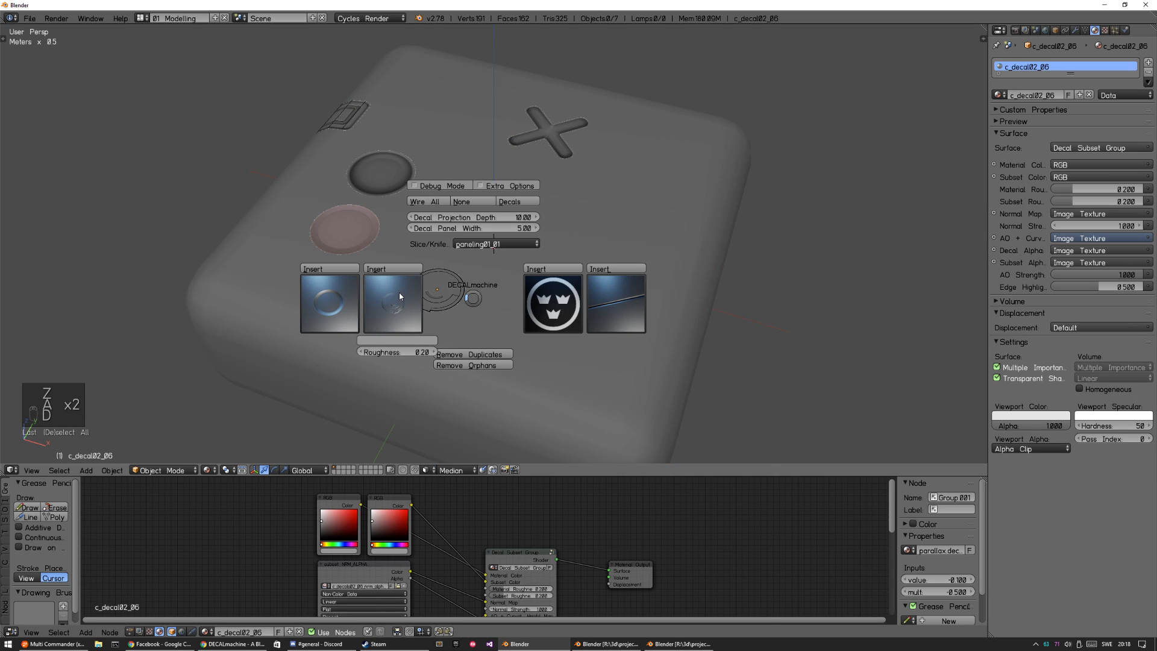
{"action": "left_click", "coordinate": [421, 331]}
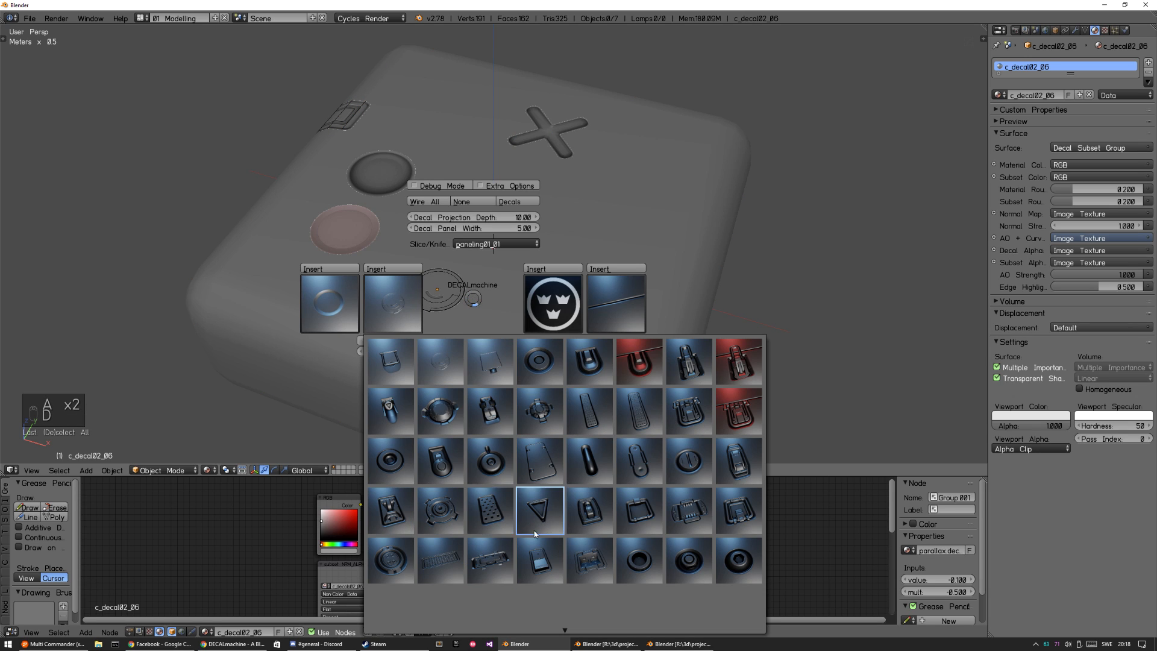
{"action": "left_click", "coordinate": [595, 565]}
{"action": "key", "text": "g"}
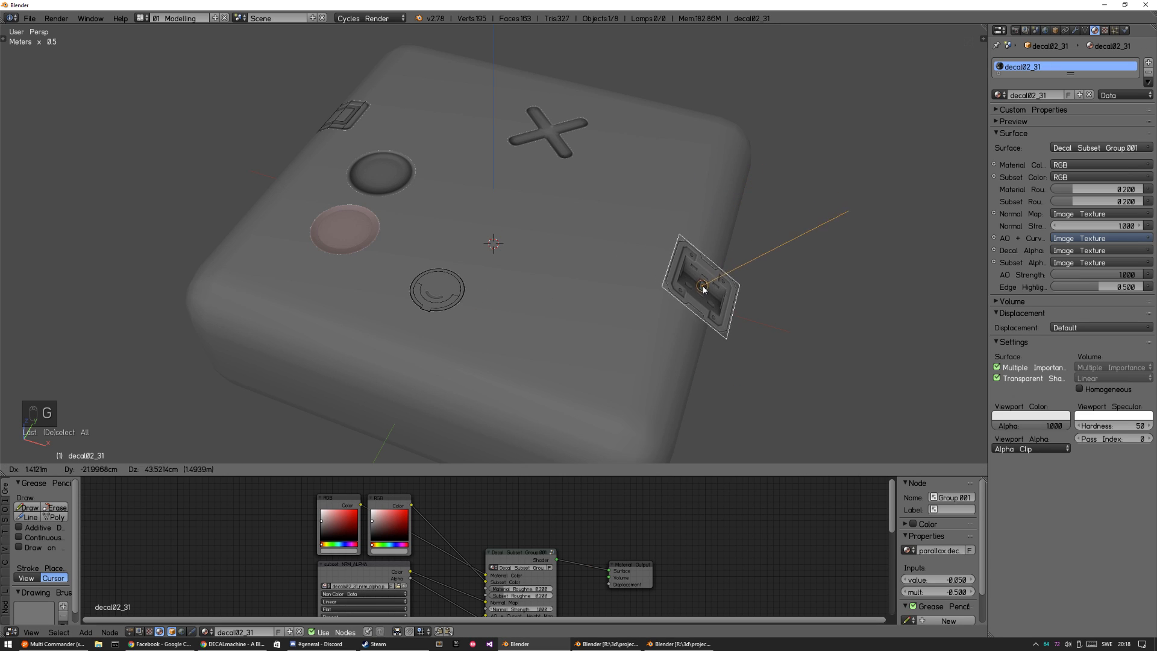
{"action": "left_click", "coordinate": [697, 321]}
- Project decal02_31 onto the box's beveled edge and deselect everything
{"action": "left_click", "coordinate": [672, 352], "text": "shift"}
{"action": "key", "text": "d"}
{"action": "left_click", "coordinate": [592, 348]}
{"action": "key", "text": "a"}
- Inspect the projected decal02_31 in Rendered shading from several angles, then return to Material shading
{"action": "middle_click_drag", "start_coordinate": [622, 372], "coordinate": [614, 338]}
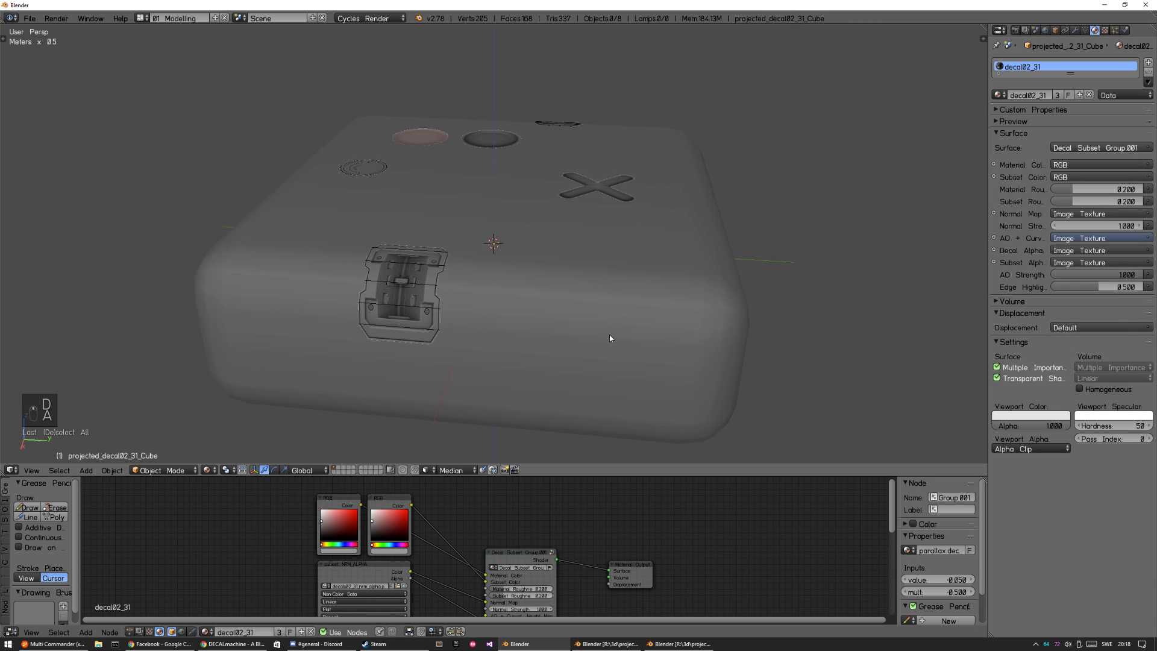
{"action": "scroll", "coordinate": [437, 313], "scroll_direction": "up", "scroll_amount": 2}
{"action": "key", "text": "z"}
{"action": "left_click", "coordinate": [498, 260]}
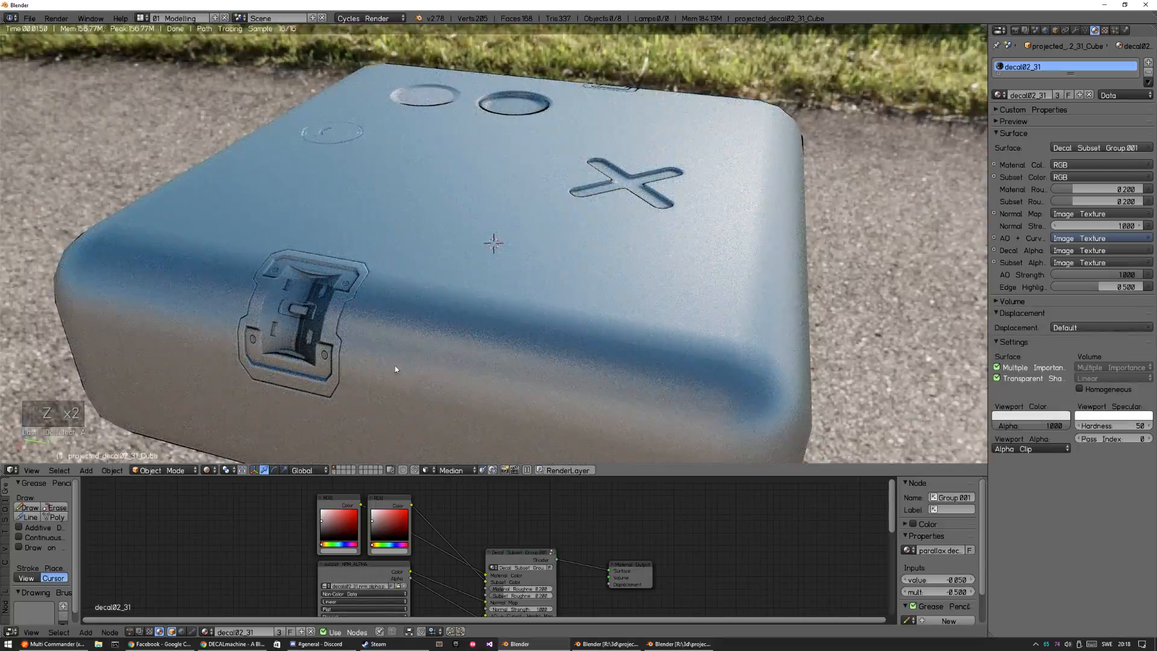
{"action": "middle_click_drag", "start_coordinate": [396, 369], "coordinate": [785, 268]}
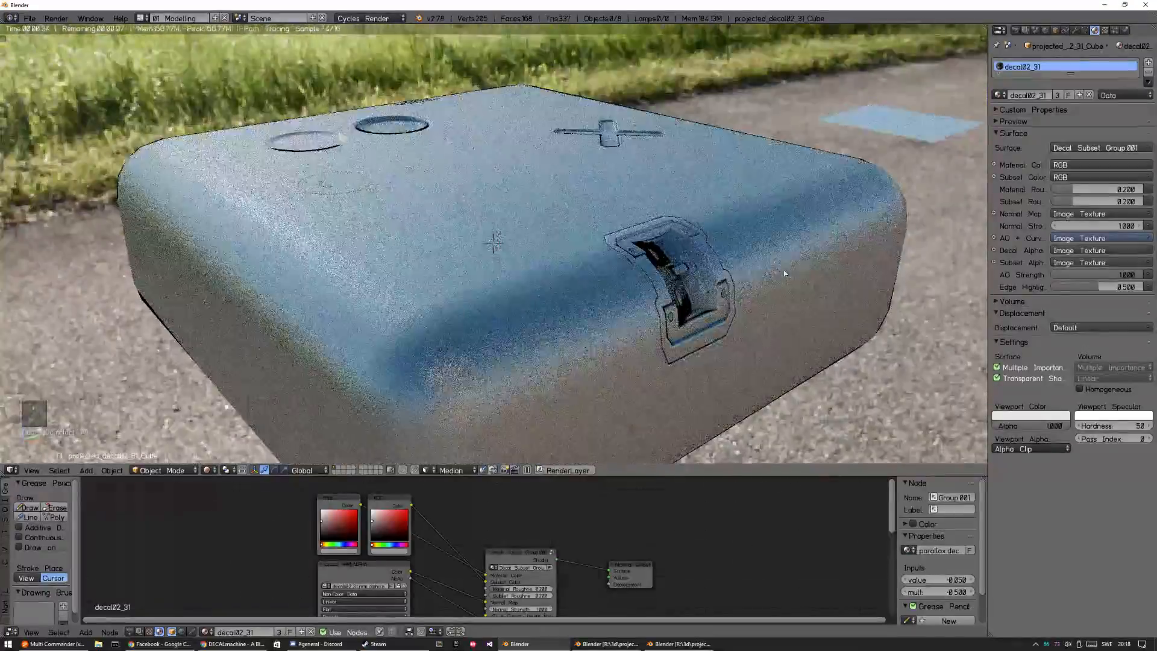
{"action": "scroll", "coordinate": [748, 298], "scroll_direction": "down", "scroll_amount": 2}
{"action": "middle_click_drag", "start_coordinate": [718, 324], "coordinate": [713, 333]}
{"action": "key", "text": "z"}
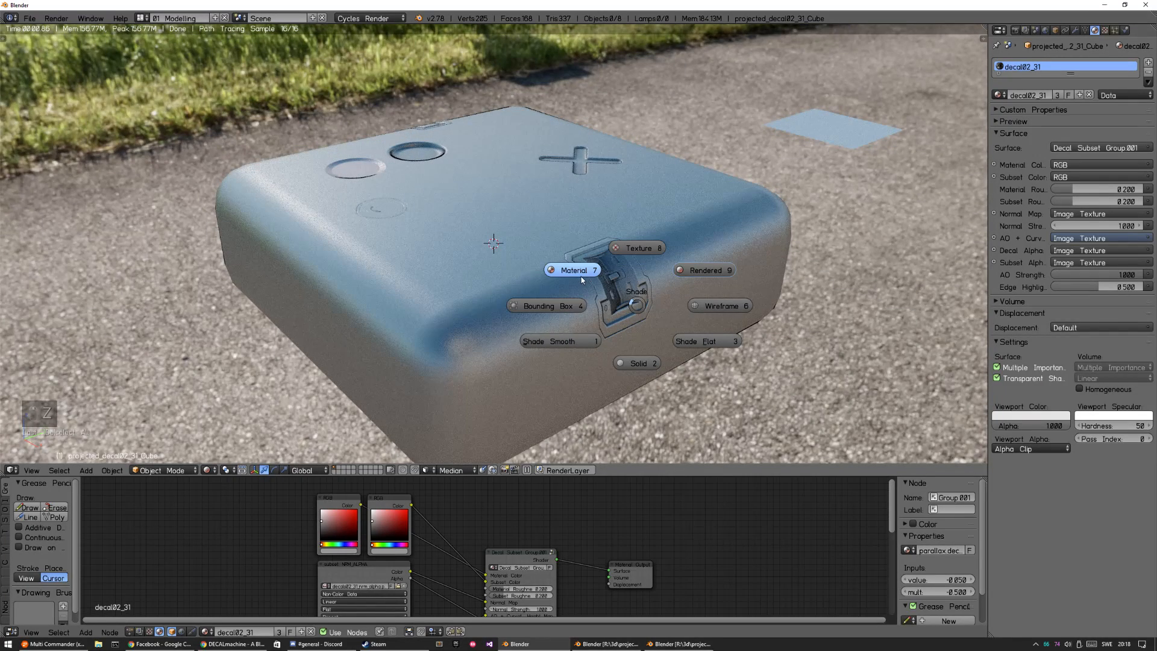
{"action": "key", "text": "z"}
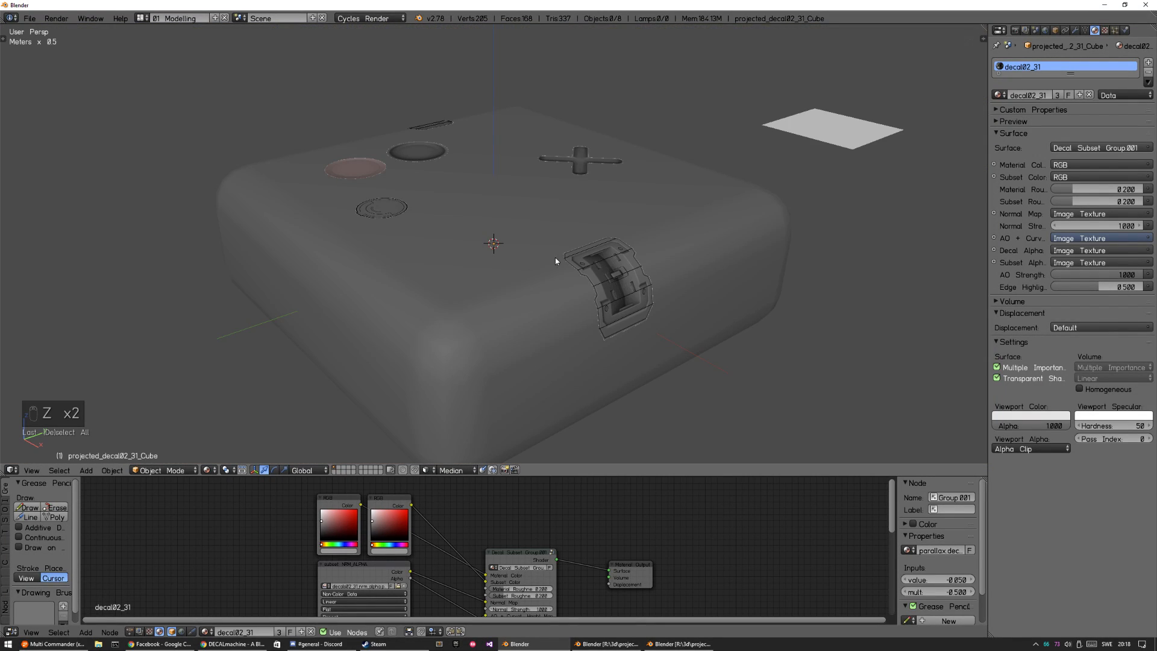
- Adjust the decal height of the projected decal02_31 on the beveled edge, then deselect it
{"action": "right_click", "coordinate": [625, 274]}
{"action": "key", "text": "d"}
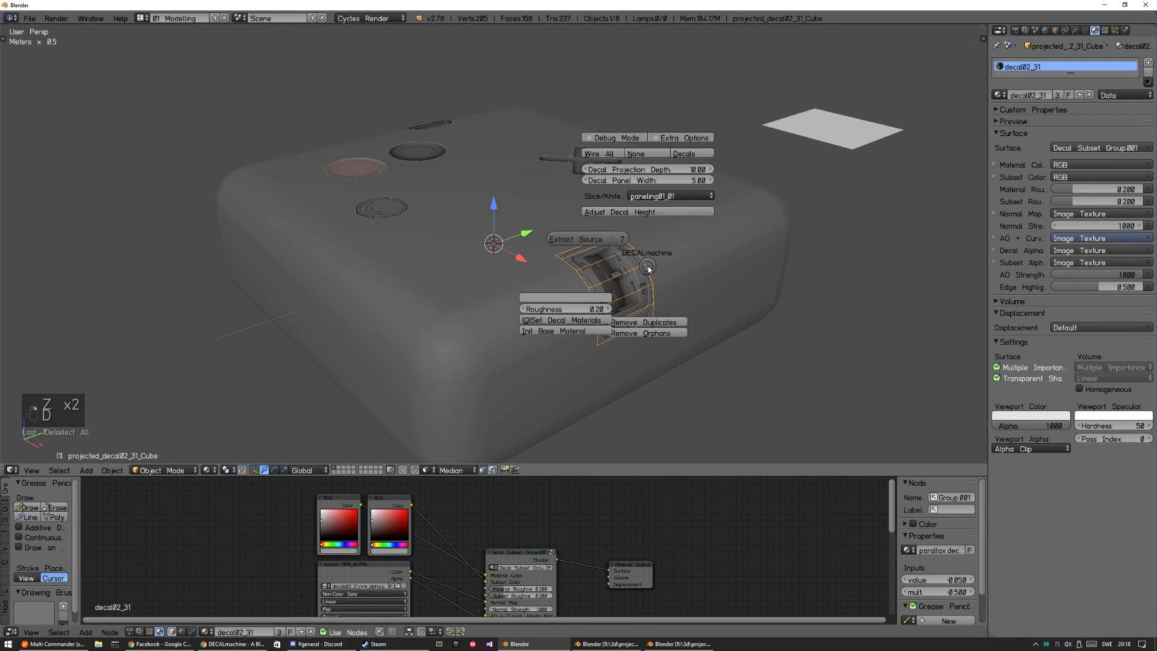
{"action": "left_click", "coordinate": [661, 213]}
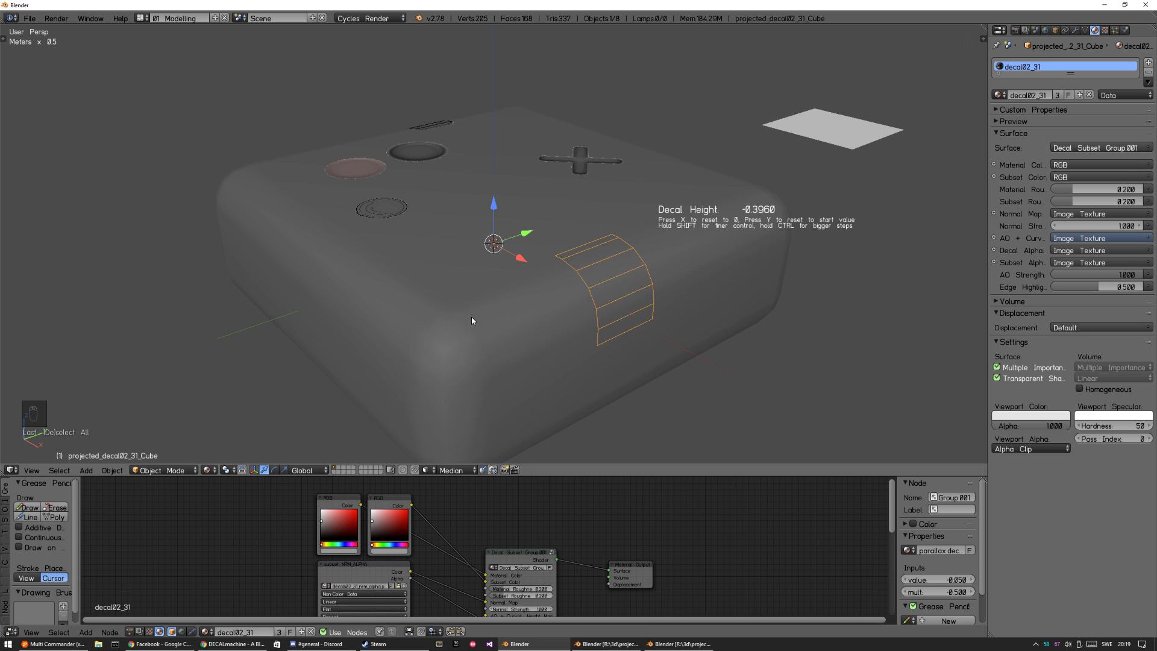
{"action": "left_click", "coordinate": [407, 363]}
{"action": "middle_click_drag", "start_coordinate": [696, 239], "coordinate": [468, 293]}
{"action": "key", "text": "a"}
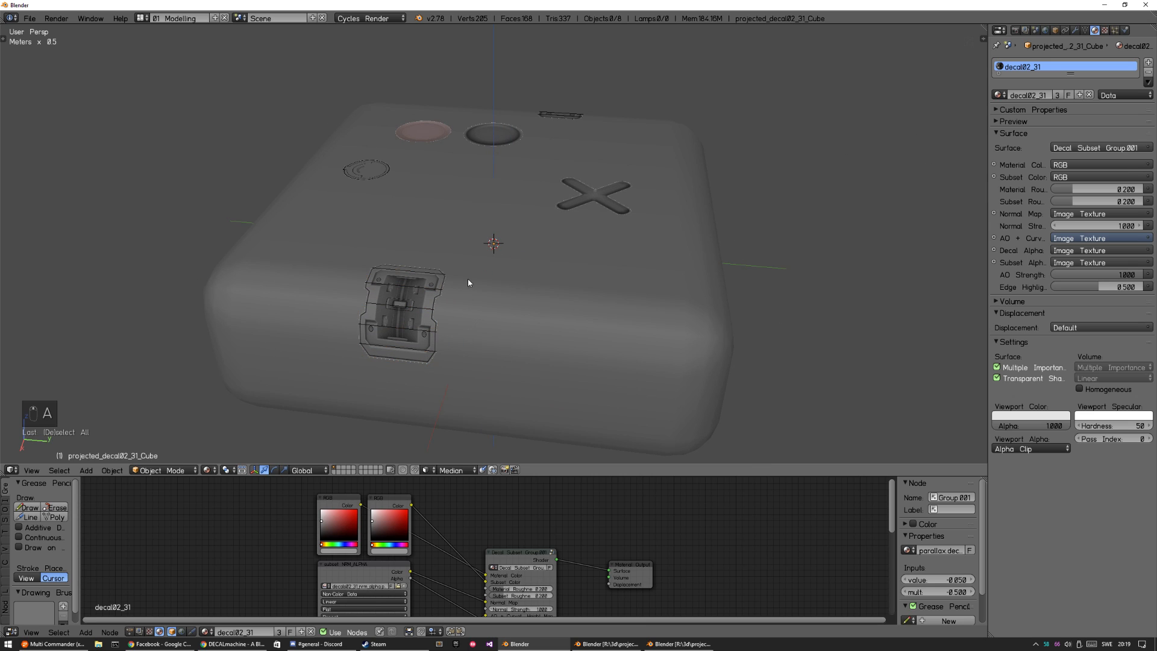
- Add a cube, move it beside the beveled box's front corner and scale it up
{"action": "key", "text": "d"}
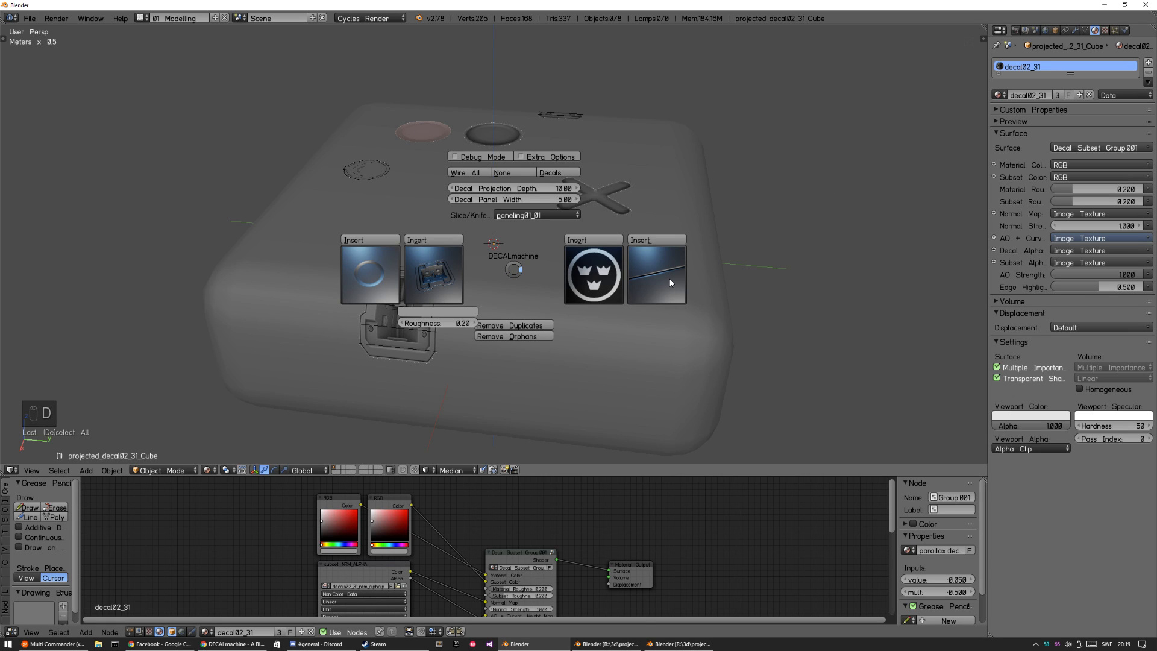
{"action": "key", "text": "Escape"}
{"action": "scroll", "coordinate": [723, 232], "scroll_direction": "down", "scroll_amount": 4}
{"action": "middle_click_drag", "start_coordinate": [719, 236], "coordinate": [638, 320]}
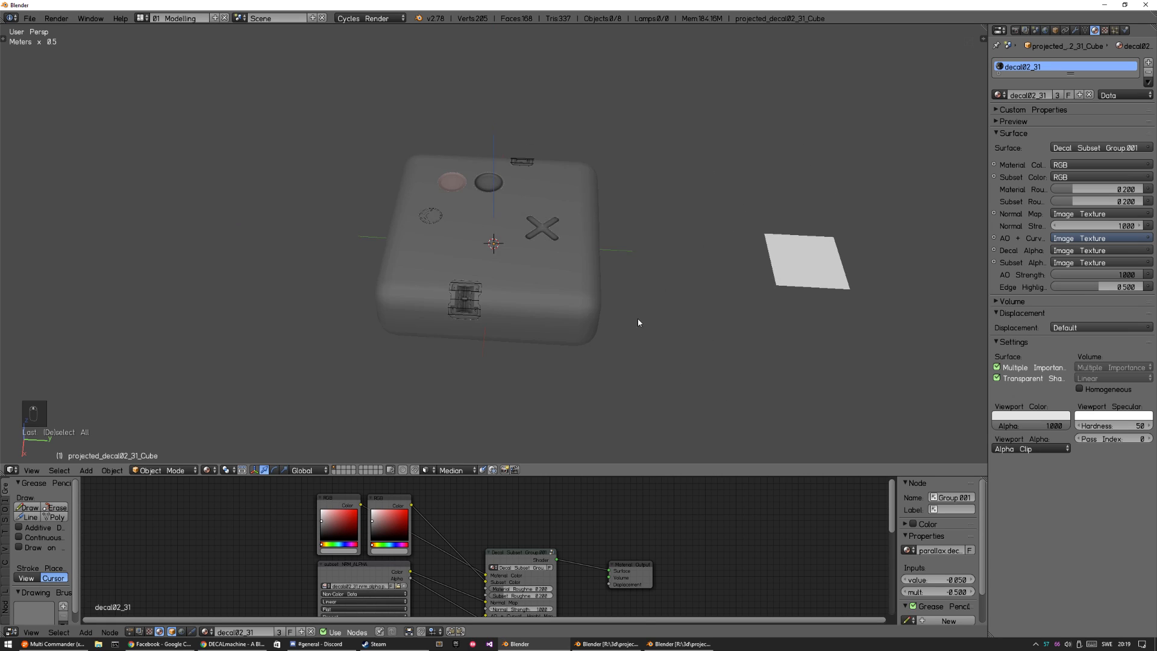
{"action": "key", "text": "shift+a"}
{"action": "left_click", "coordinate": [725, 288]}
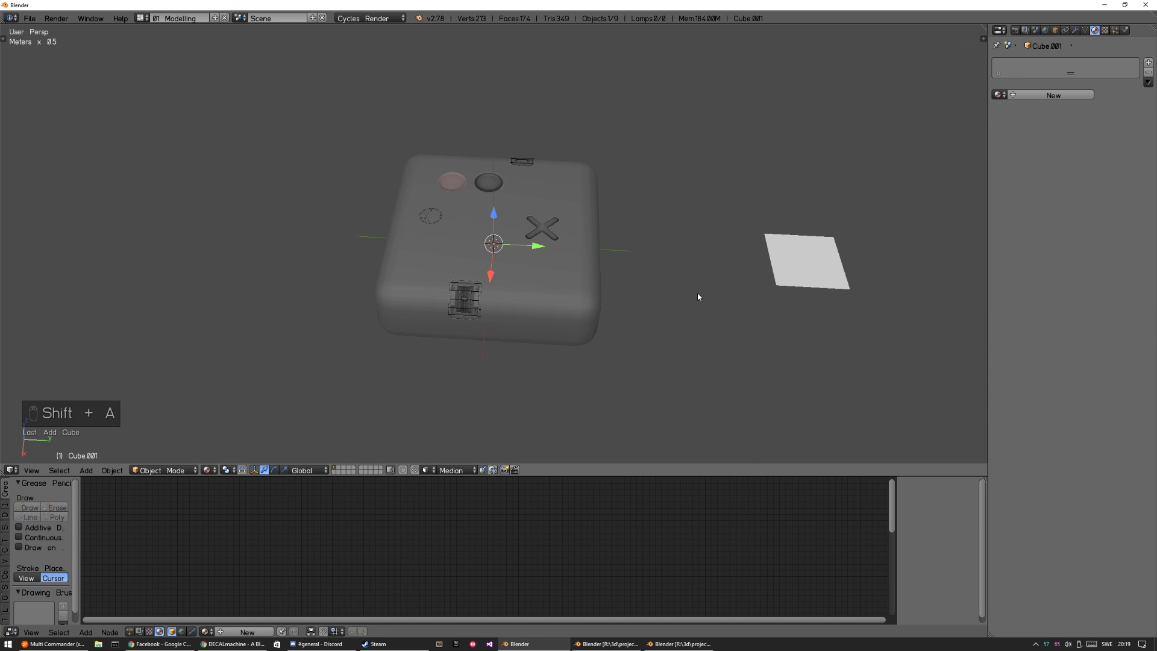
{"action": "key", "text": "g"}
{"action": "left_click", "coordinate": [656, 347]}
{"action": "key", "text": "s"}
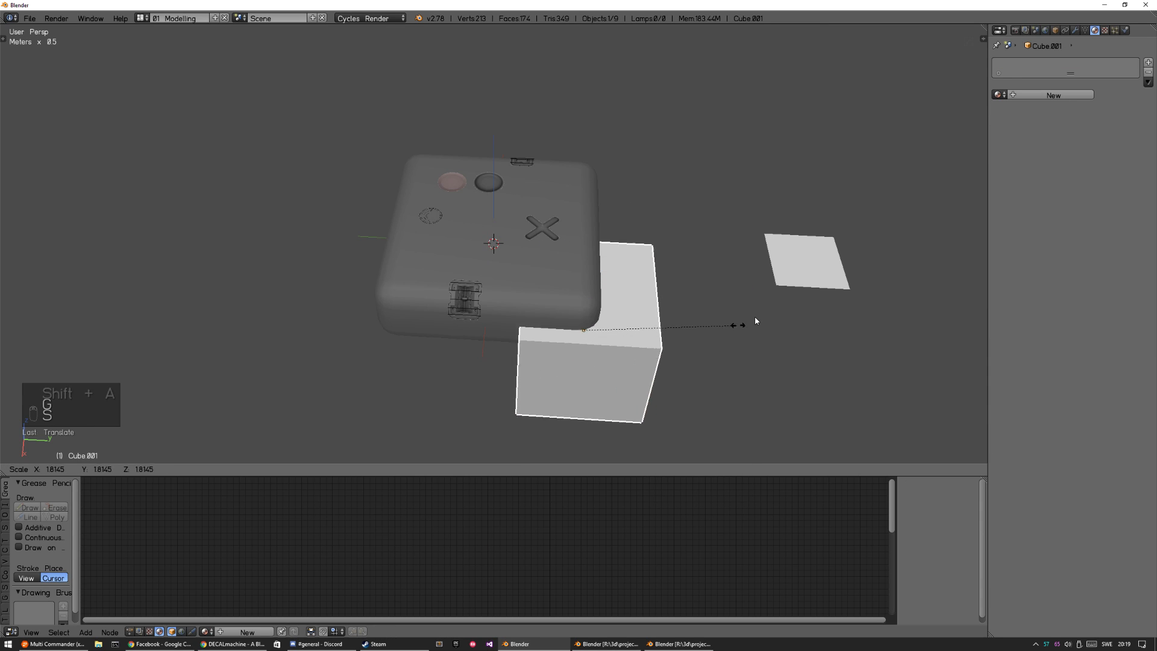
{"action": "left_click", "coordinate": [770, 314]}
- Move the enlarged cube so it overlaps the lower front corner of the beveled box
{"action": "key", "text": "g"}
{"action": "left_click", "coordinate": [663, 389]}
{"action": "middle_click_drag", "start_coordinate": [663, 390], "coordinate": [673, 339]}
{"action": "key", "text": "g"}
{"action": "left_click", "coordinate": [718, 300]}
{"action": "key", "text": "g"}
{"action": "left_click", "coordinate": [618, 346]}
- Decal-slice the beveled box with the cube using the paneling01_01 panel decal, and deselect everything
{"action": "right_click", "coordinate": [535, 316], "text": "shift"}
{"action": "key", "text": "d"}
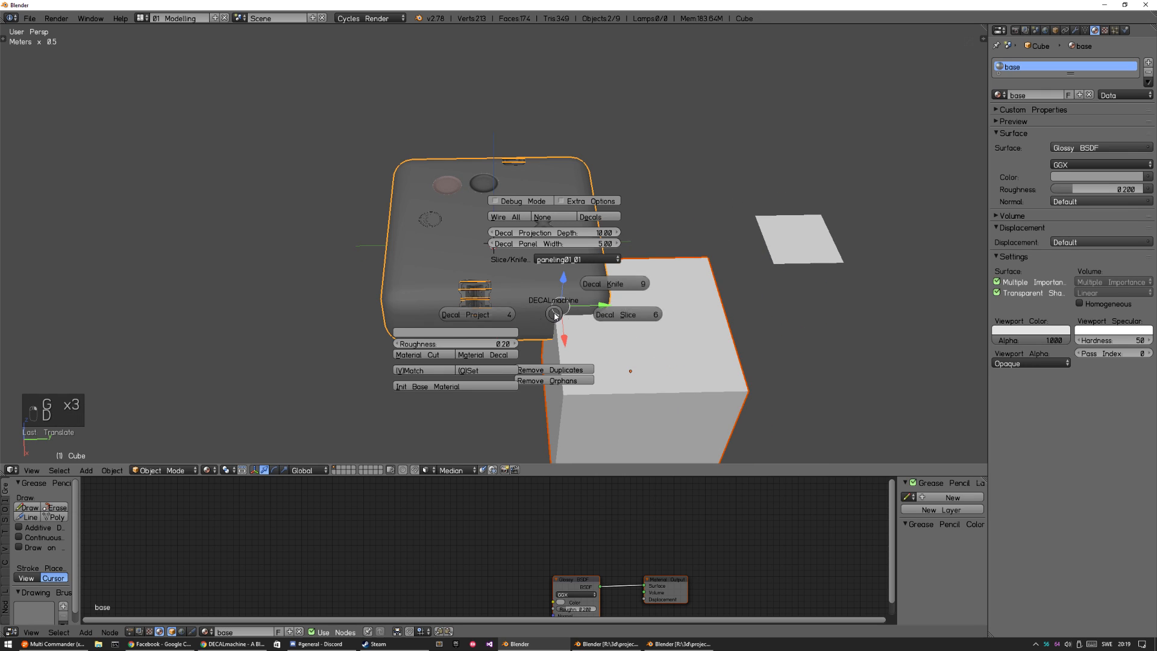
{"action": "left_click", "coordinate": [642, 338]}
{"action": "middle_click_drag", "start_coordinate": [610, 410], "coordinate": [616, 313]}
{"action": "scroll", "coordinate": [659, 246], "scroll_direction": "up", "scroll_amount": 6}
{"action": "key", "text": "a"}
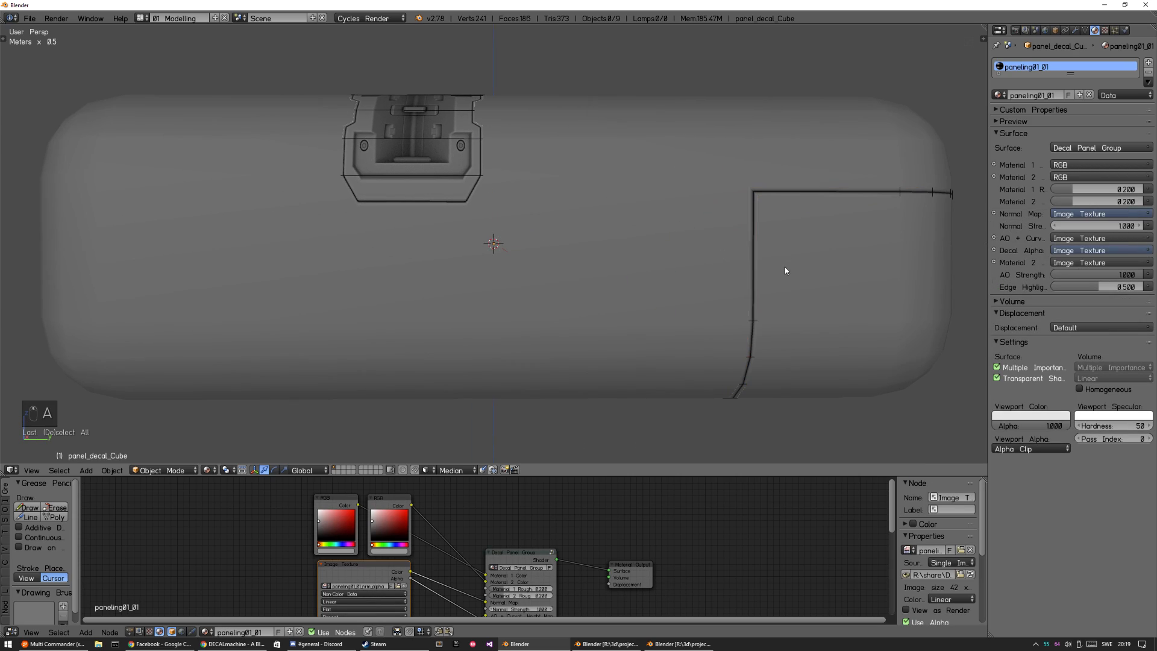
- Inspect the sliced panel line around the box's corner in Rendered shading, then return to Material shading
{"action": "key", "text": "z"}
{"action": "left_click", "coordinate": [851, 240]}
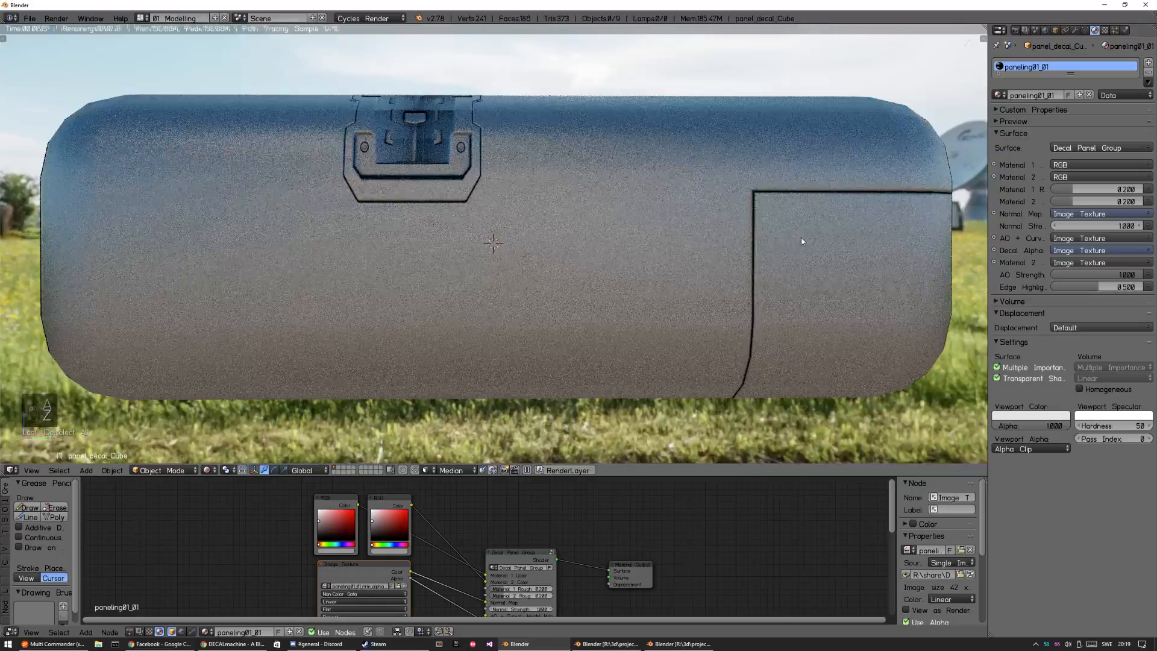
{"action": "middle_click_drag", "start_coordinate": [801, 237], "coordinate": [578, 355]}
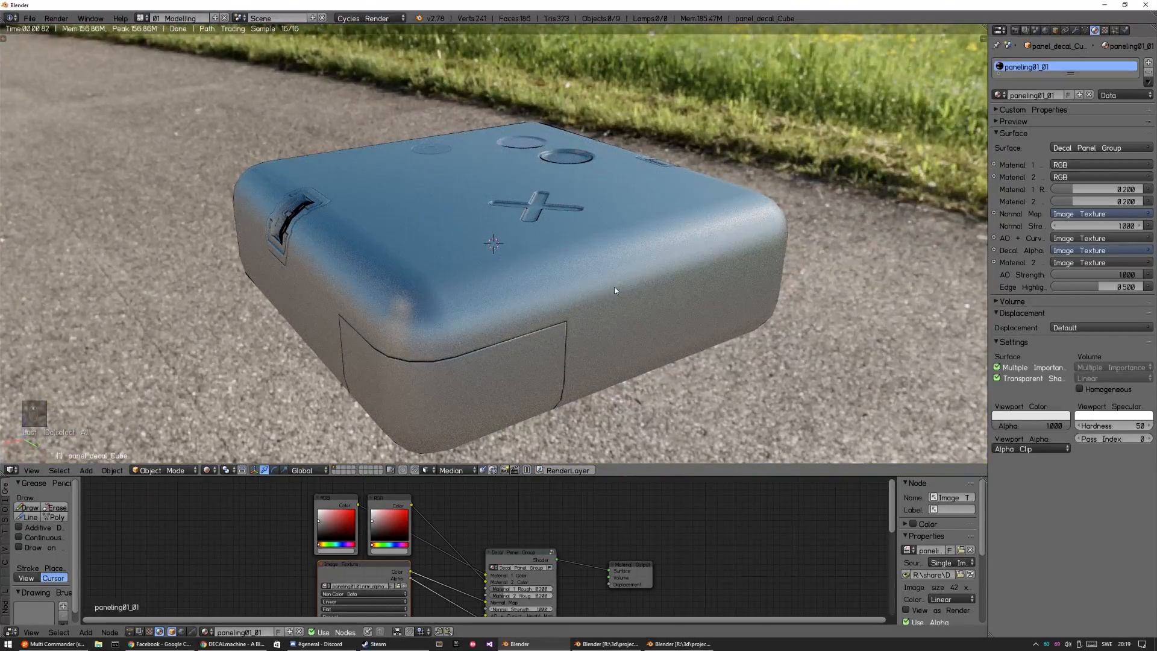
{"action": "key", "text": "z"}
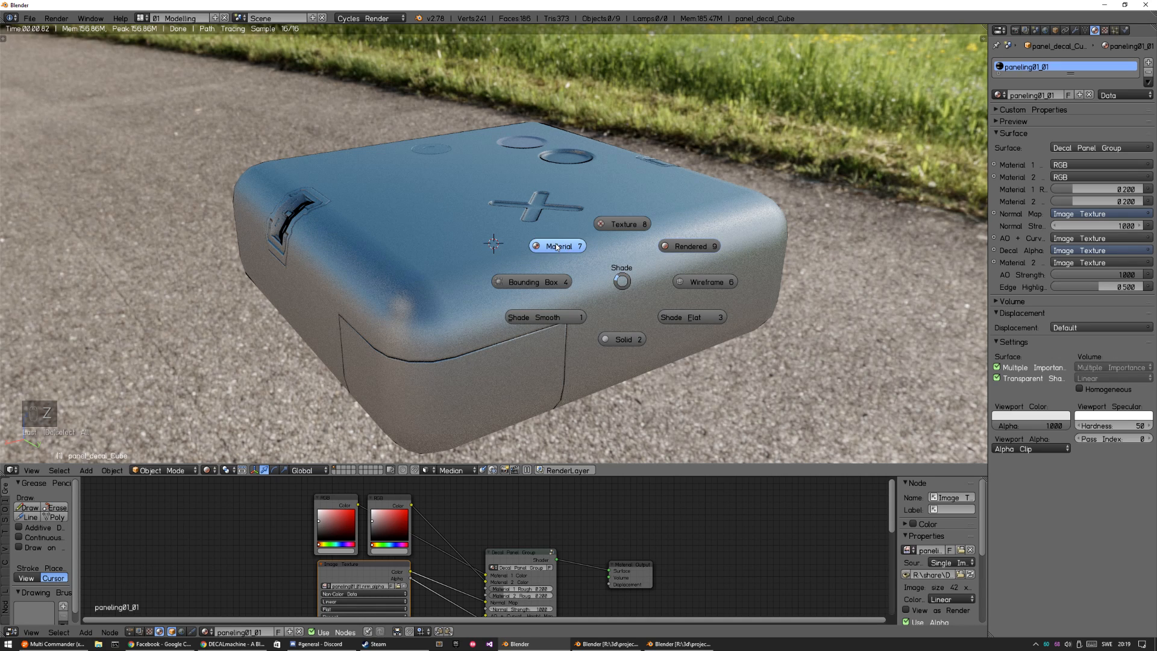
{"action": "left_click", "coordinate": [575, 246]}
{"action": "scroll", "coordinate": [610, 296], "scroll_direction": "down", "scroll_amount": 2}
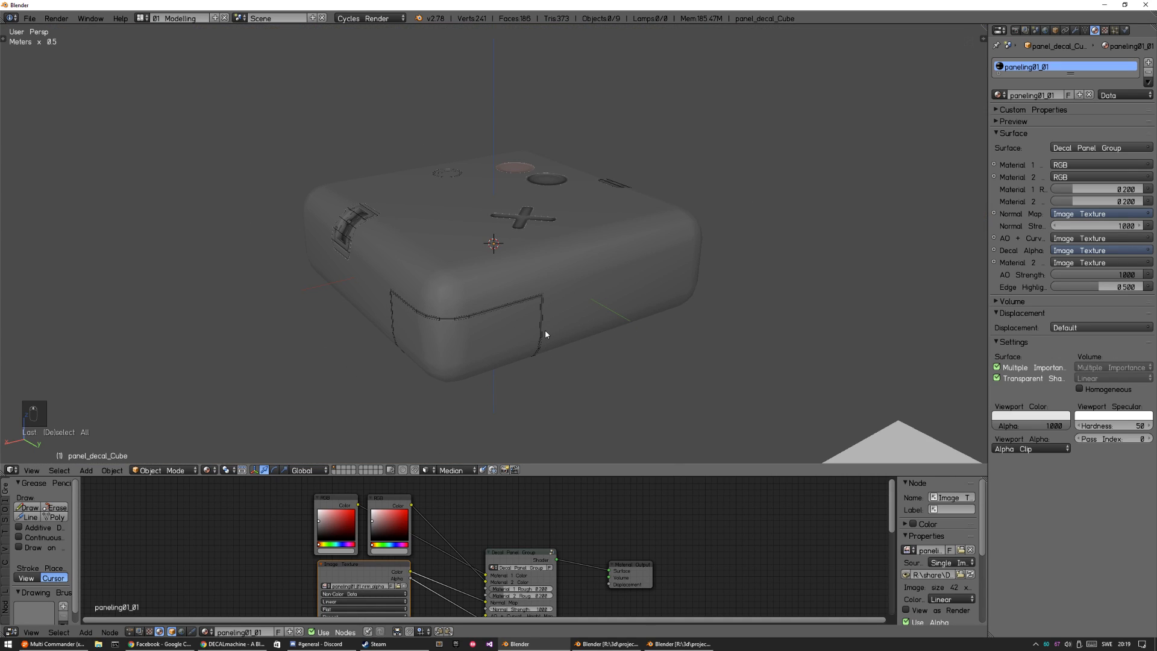
{"action": "middle_click_drag", "start_coordinate": [551, 341], "coordinate": [641, 372]}
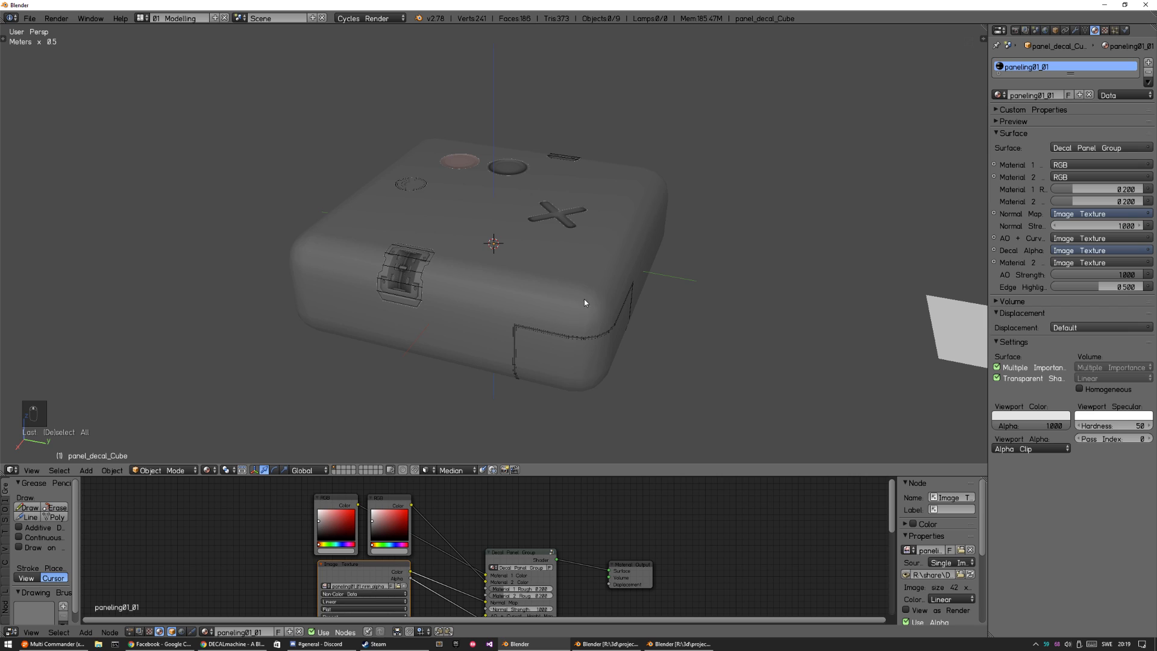
- Extract the source cutter from the corner panel decal and move it over the opposite end of the box
{"action": "right_click", "coordinate": [566, 339]}
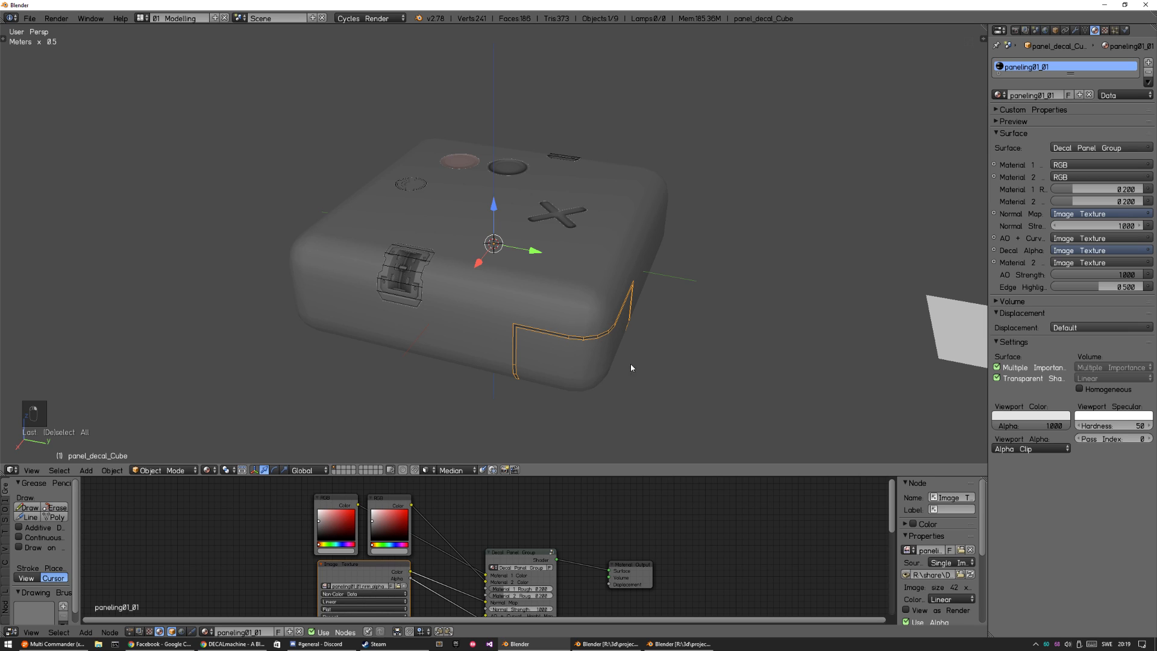
{"action": "middle_click_drag", "start_coordinate": [628, 369], "coordinate": [641, 279]}
{"action": "key", "text": "d"}
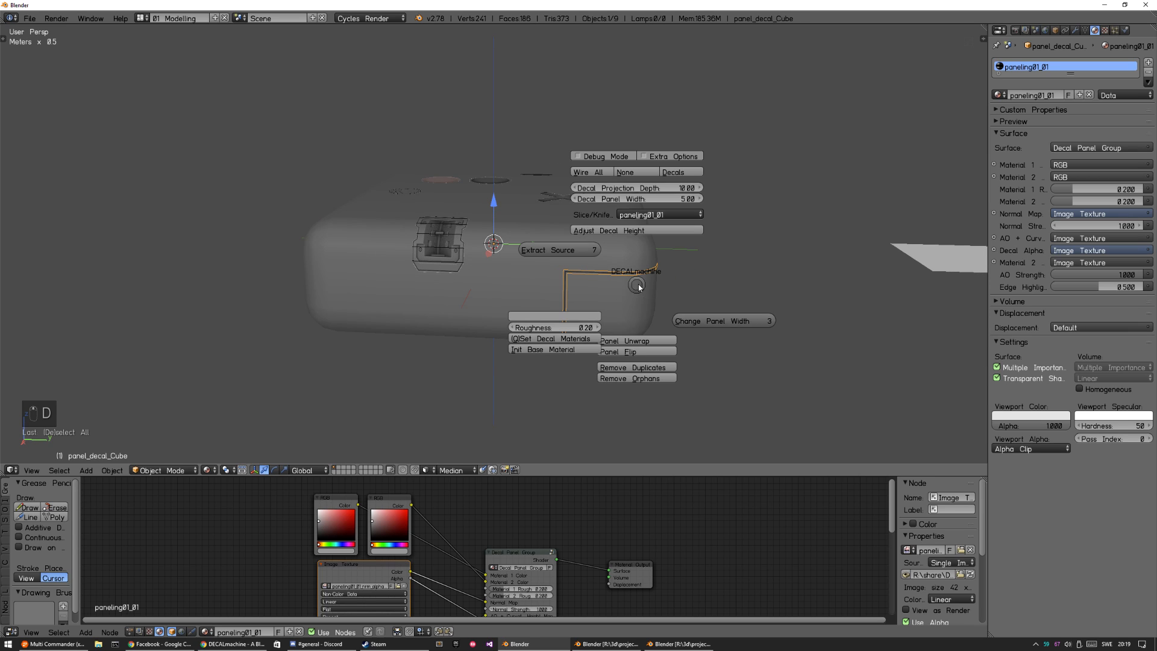
{"action": "left_click", "coordinate": [563, 252]}
{"action": "key", "text": "g"}
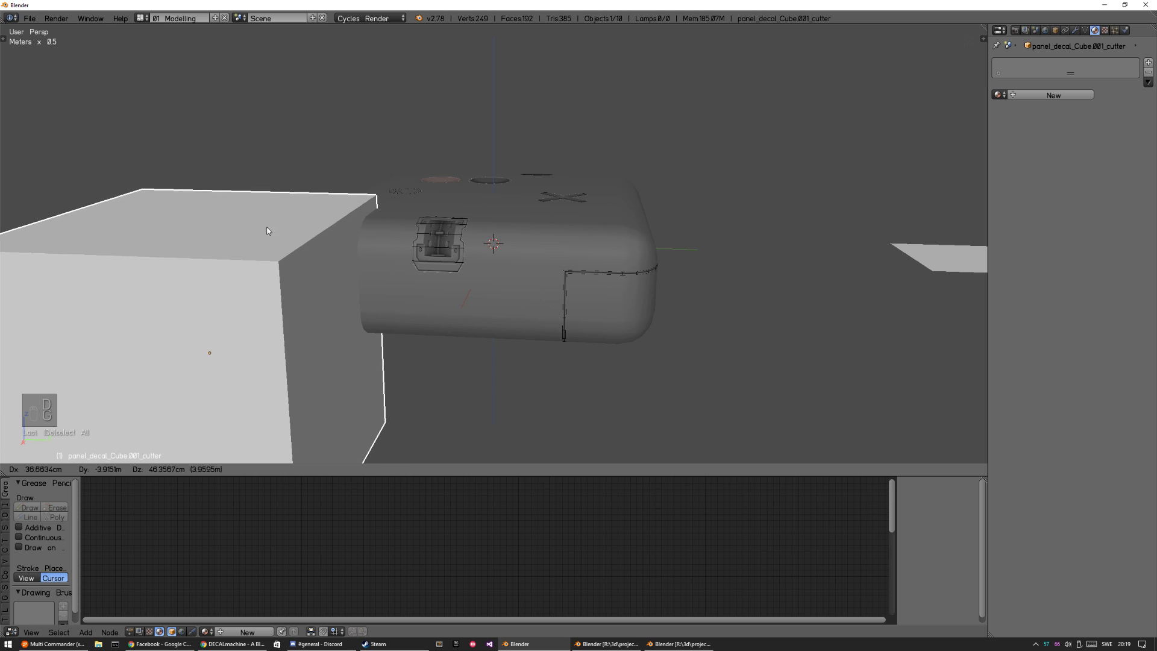
{"action": "left_click", "coordinate": [265, 211]}
- Decal-slice the box with the moved cutter to create a second panel line, and deselect everything
{"action": "right_click", "coordinate": [402, 312], "text": "shift"}
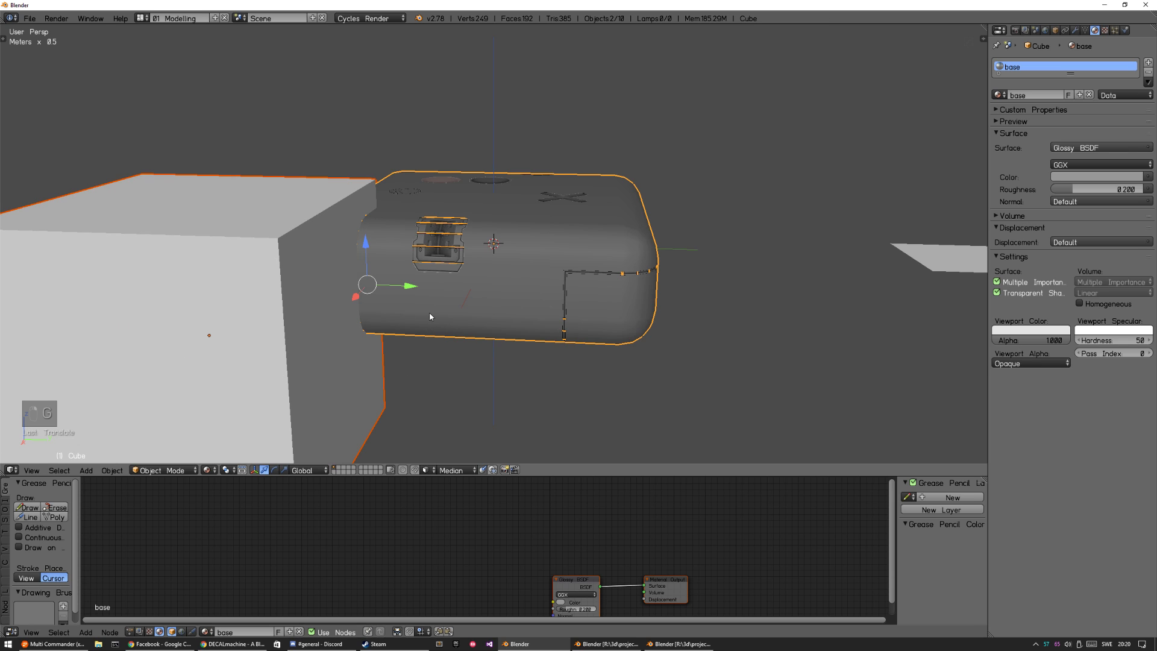
{"action": "key", "text": "d"}
{"action": "left_click", "coordinate": [519, 316]}
{"action": "key", "text": "a"}
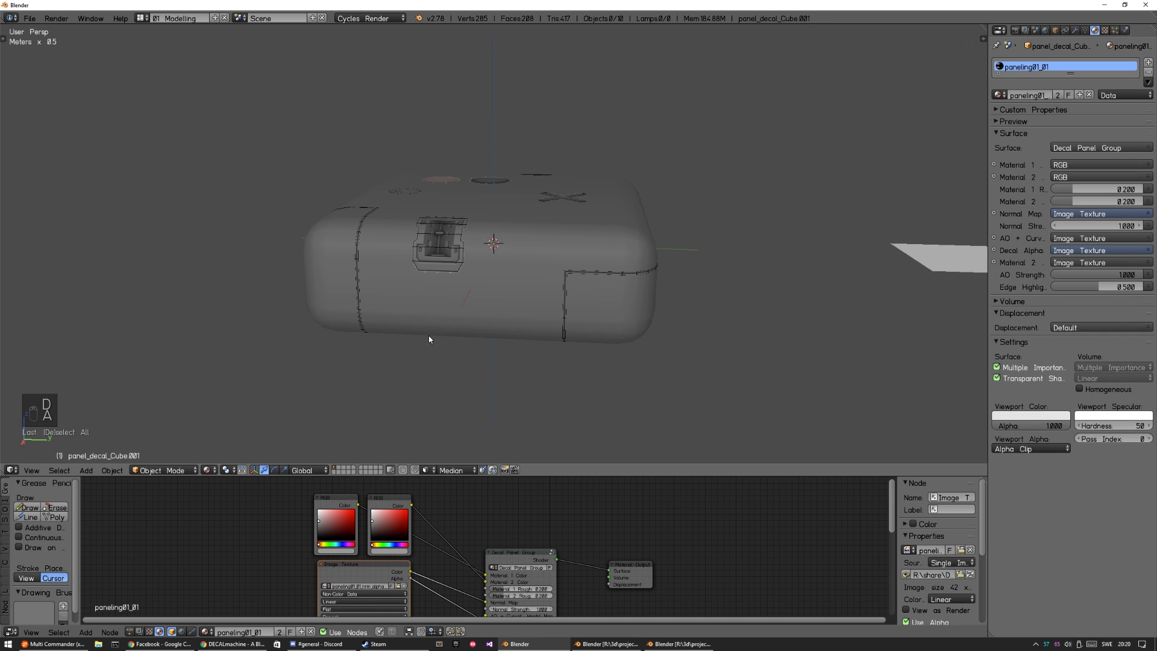
- Extract the source of the projected decal02_31 and move it onto the box's top face near the X-shaped decal
{"action": "middle_click_drag", "start_coordinate": [428, 335], "coordinate": [513, 349]}
{"action": "right_click", "coordinate": [631, 262]}
{"action": "middle_click_drag", "start_coordinate": [635, 276], "coordinate": [517, 356]}
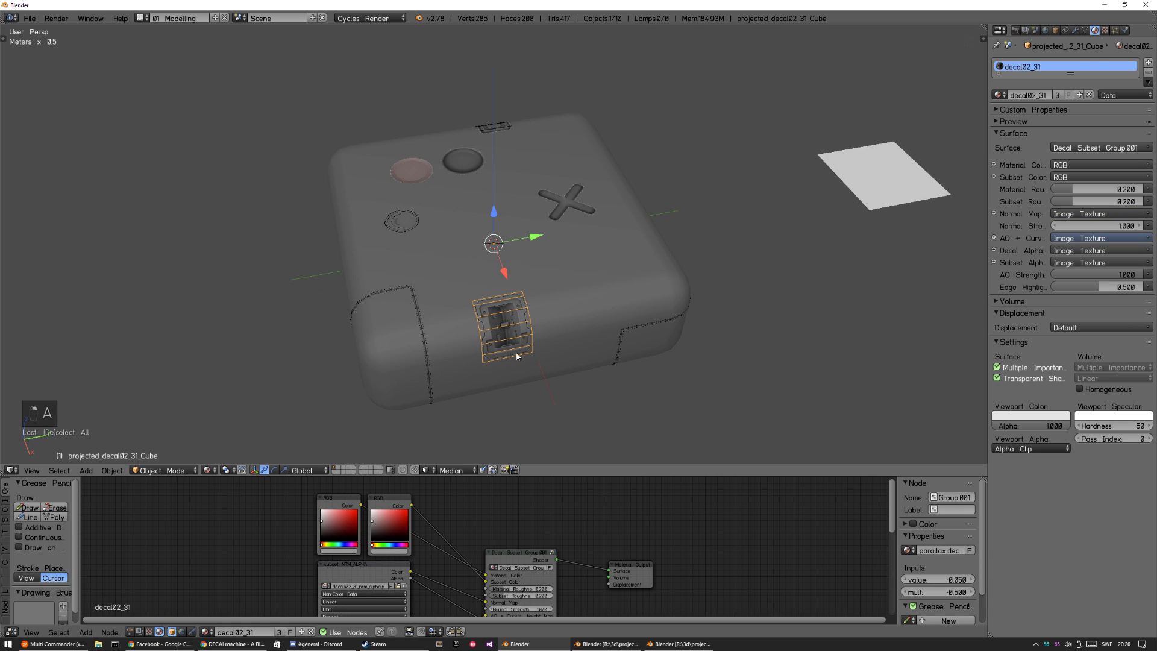
{"action": "key", "text": "d"}
{"action": "left_click", "coordinate": [476, 291]}
{"action": "key", "text": "g"}
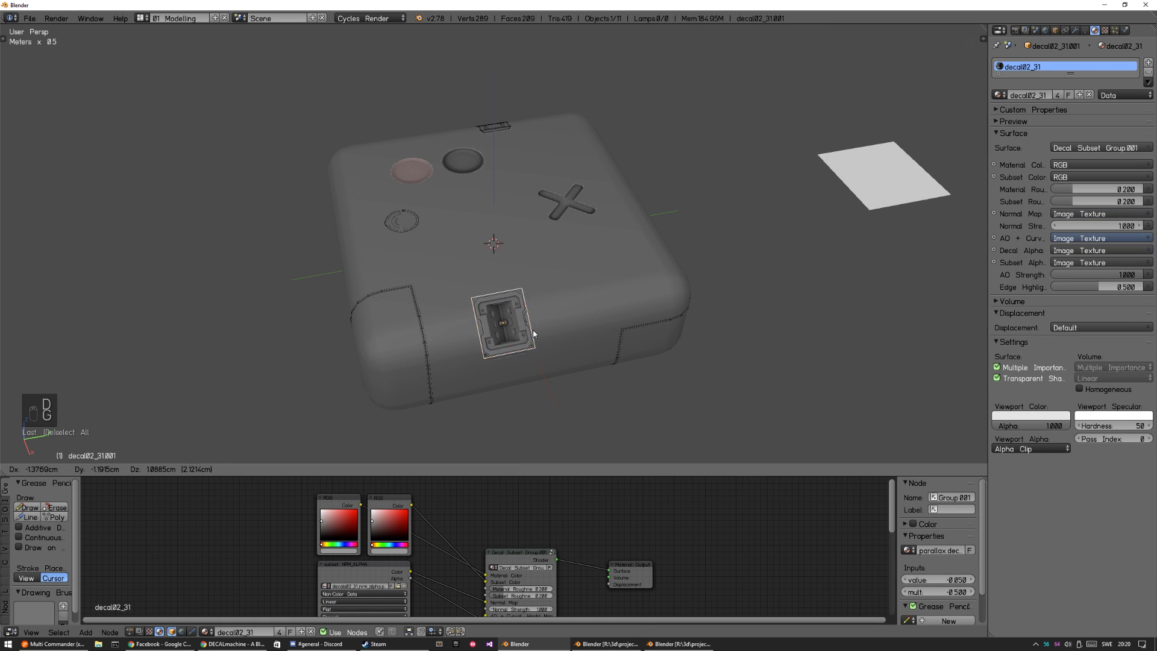
{"action": "left_click", "coordinate": [628, 292]}
{"action": "key", "text": "a"}
- Insert the Radioactive III hazmat info decal, place it on the box's top face and enlarge it
{"action": "middle_click_drag", "start_coordinate": [600, 318], "coordinate": [529, 305]}
{"action": "key", "text": "d"}
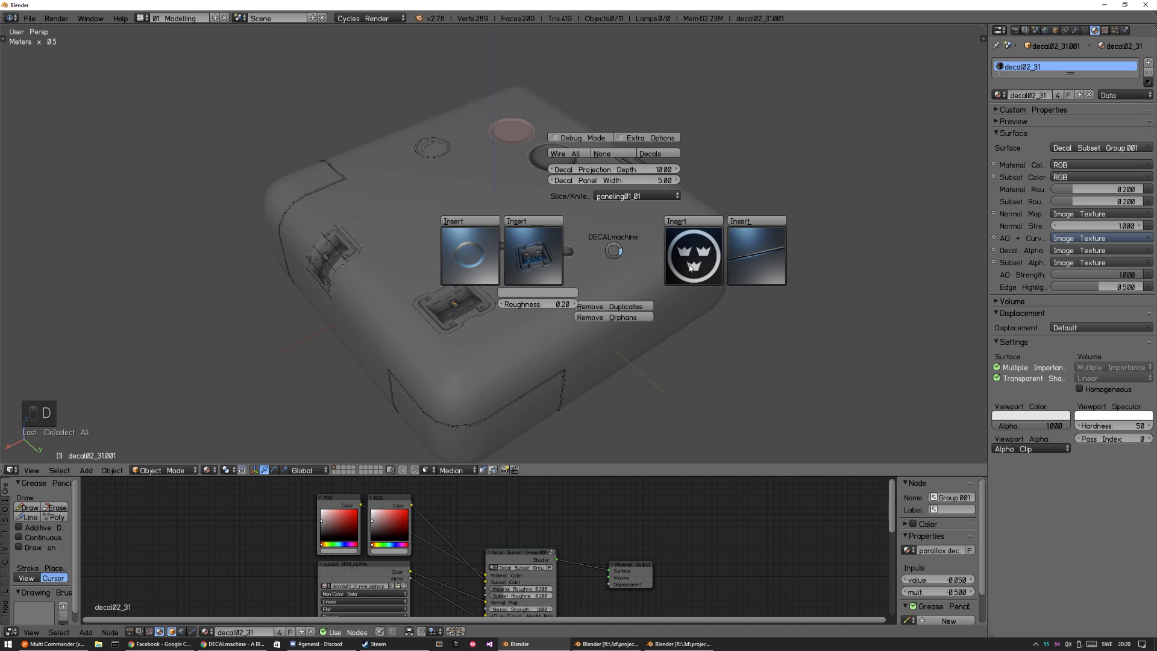
{"action": "left_click", "coordinate": [692, 278]}
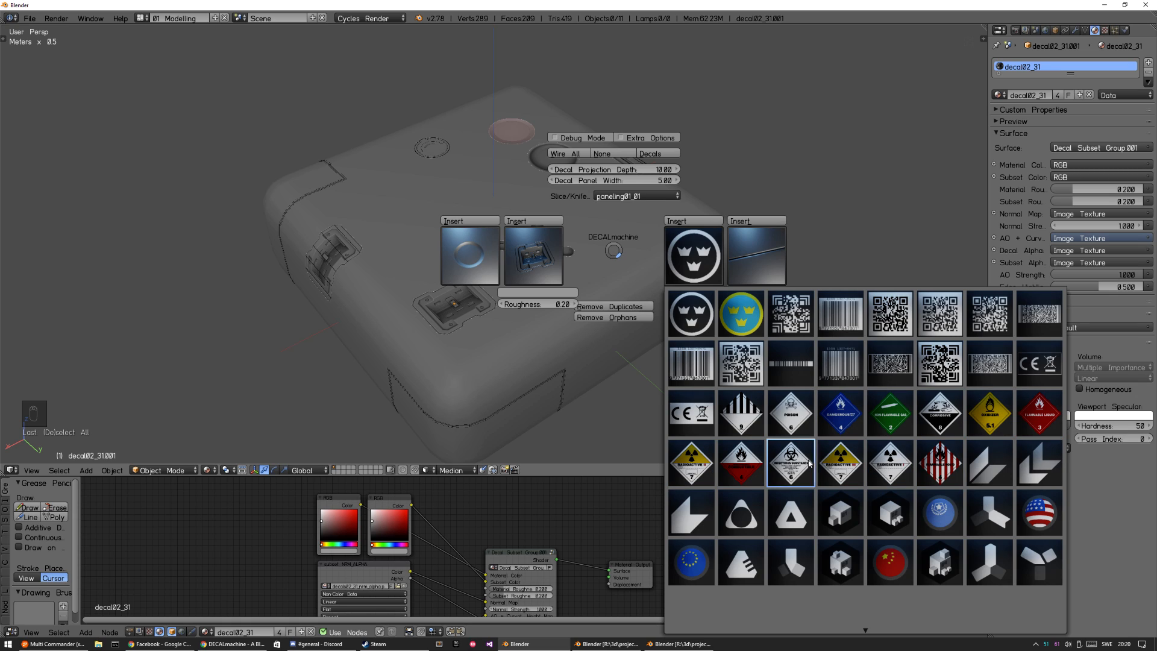
{"action": "left_click", "coordinate": [842, 464]}
{"action": "key", "text": "g"}
{"action": "left_click", "coordinate": [426, 222]}
{"action": "key", "text": "s"}
{"action": "left_click", "coordinate": [565, 206]}
{"action": "key", "text": "a"}
{"action": "middle_click_drag", "start_coordinate": [445, 330], "coordinate": [593, 280]}
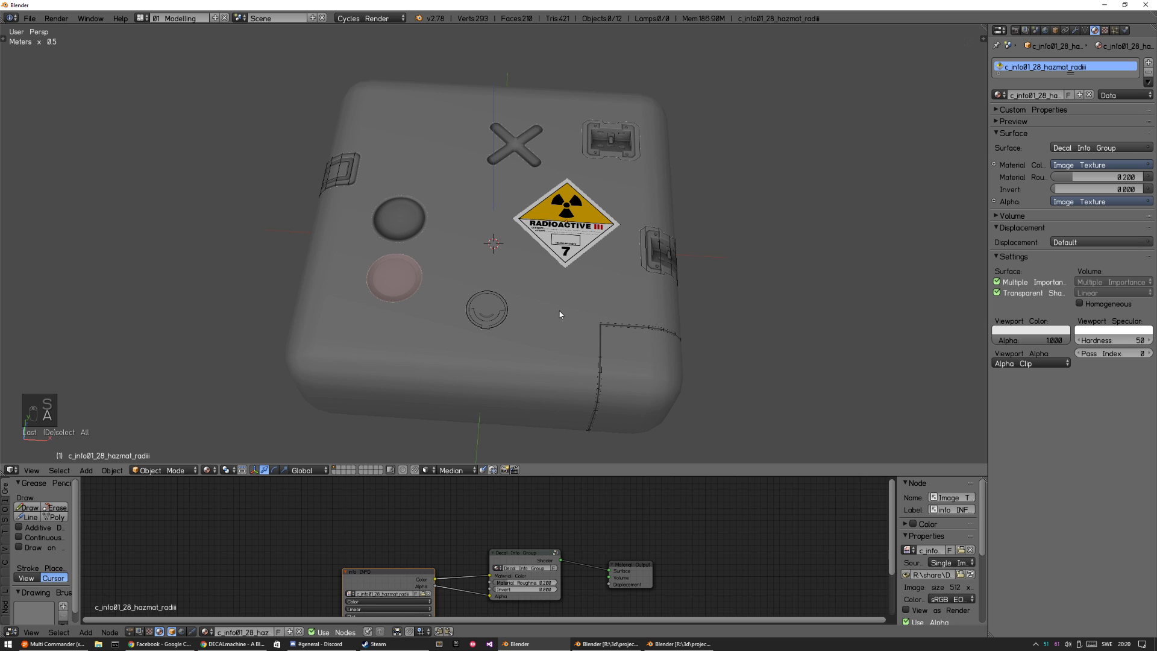
- Insert the Flammable Solid info decal c_info01_30_hazmat_solid and place it on the box's rounded edge
{"action": "middle_click_drag", "start_coordinate": [491, 352], "coordinate": [551, 307]}
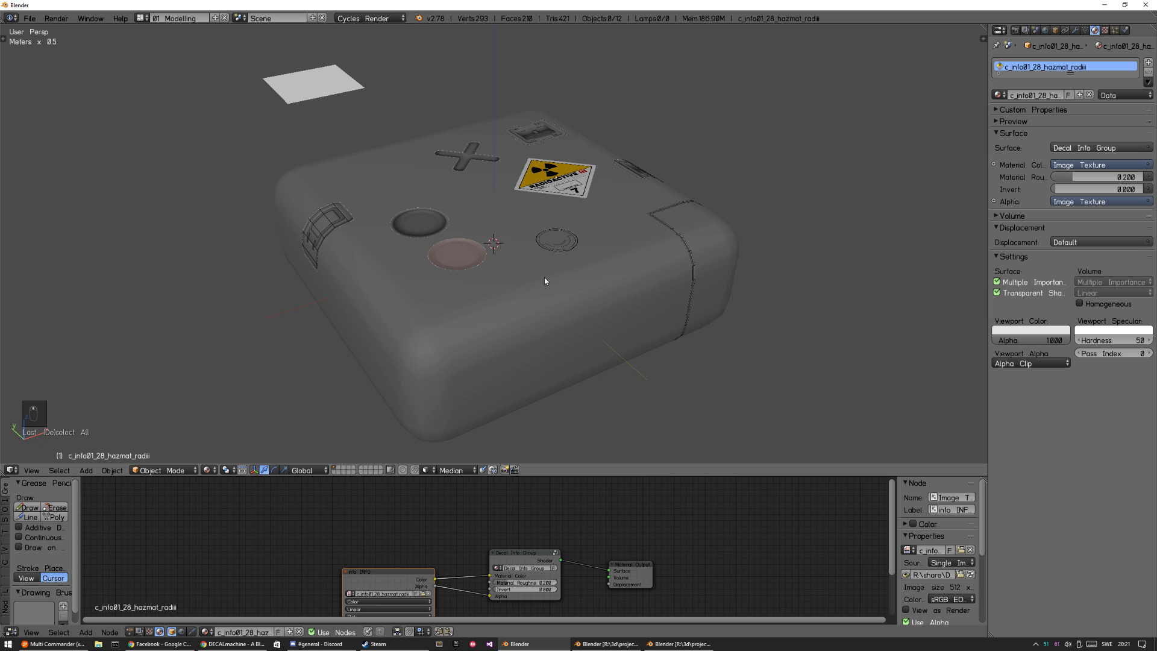
{"action": "key", "text": "d"}
{"action": "key", "text": "d"}
{"action": "left_click", "coordinate": [709, 305]}
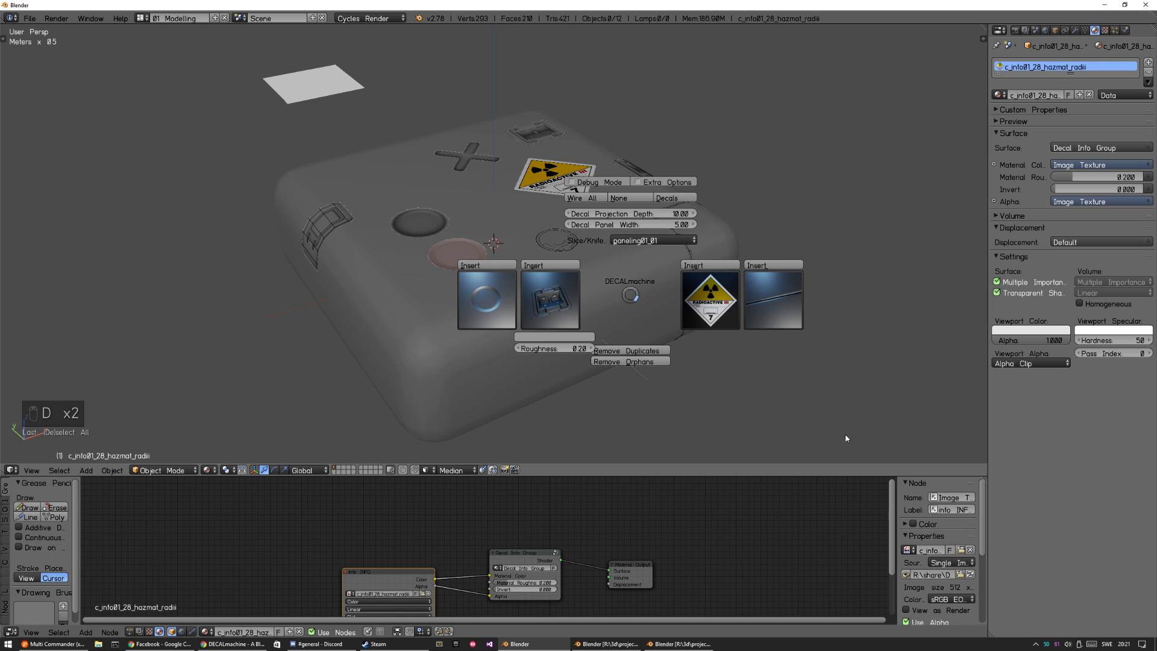
{"action": "left_click", "coordinate": [711, 315]}
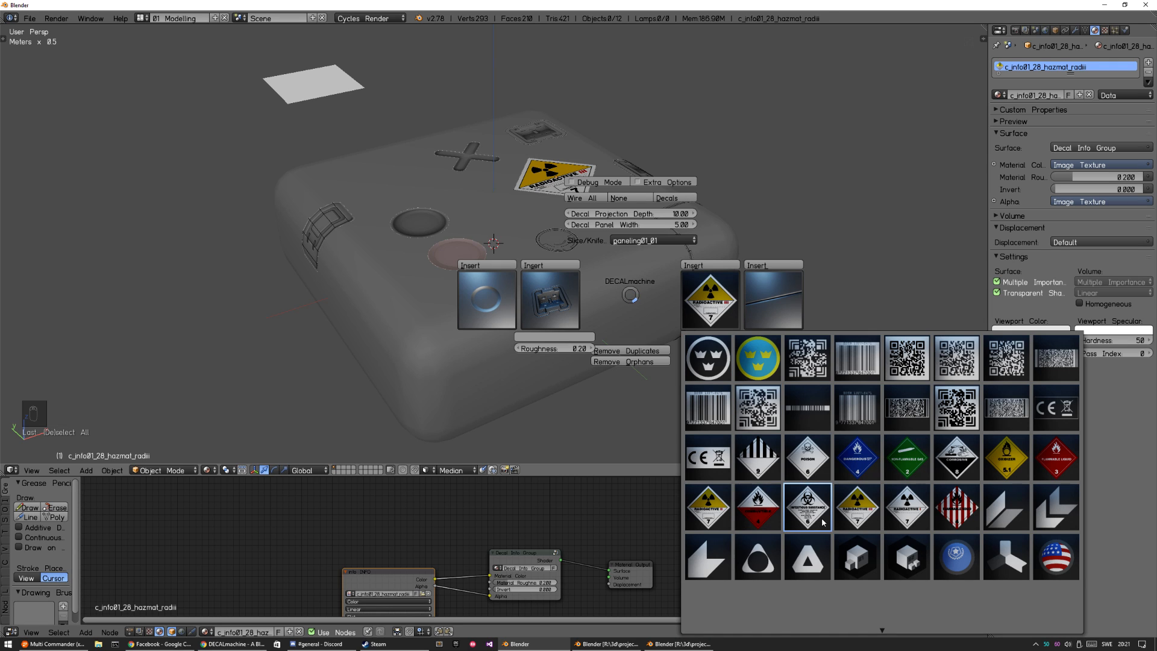
{"action": "left_click", "coordinate": [961, 508]}
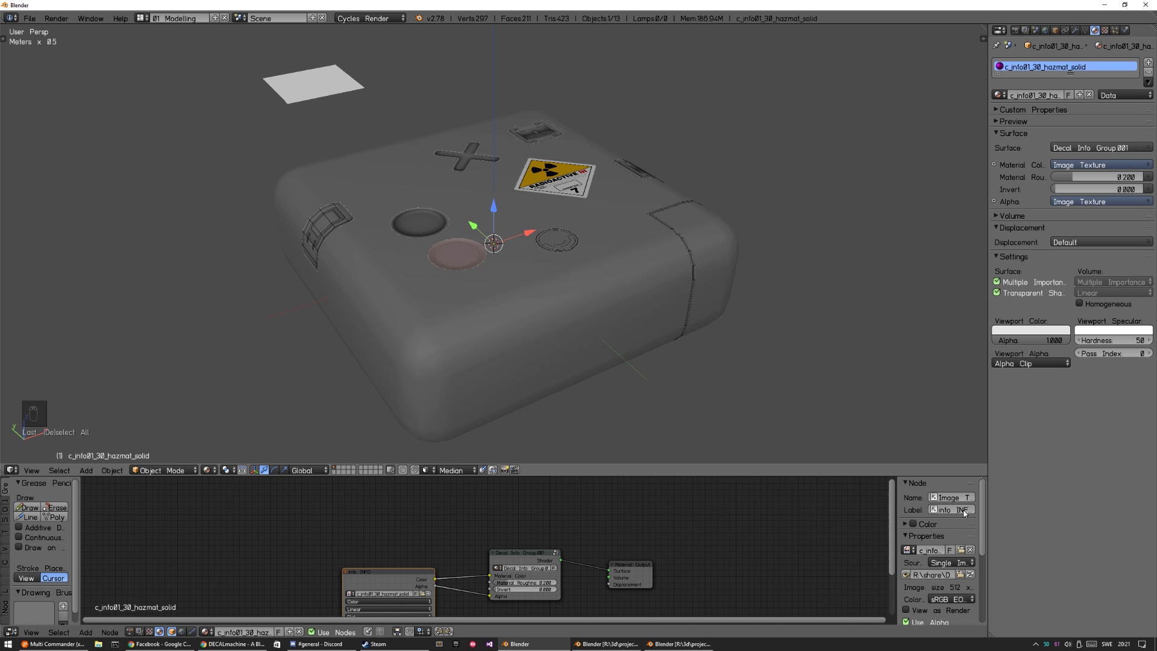
{"action": "key", "text": "g"}
{"action": "left_click", "coordinate": [537, 315]}
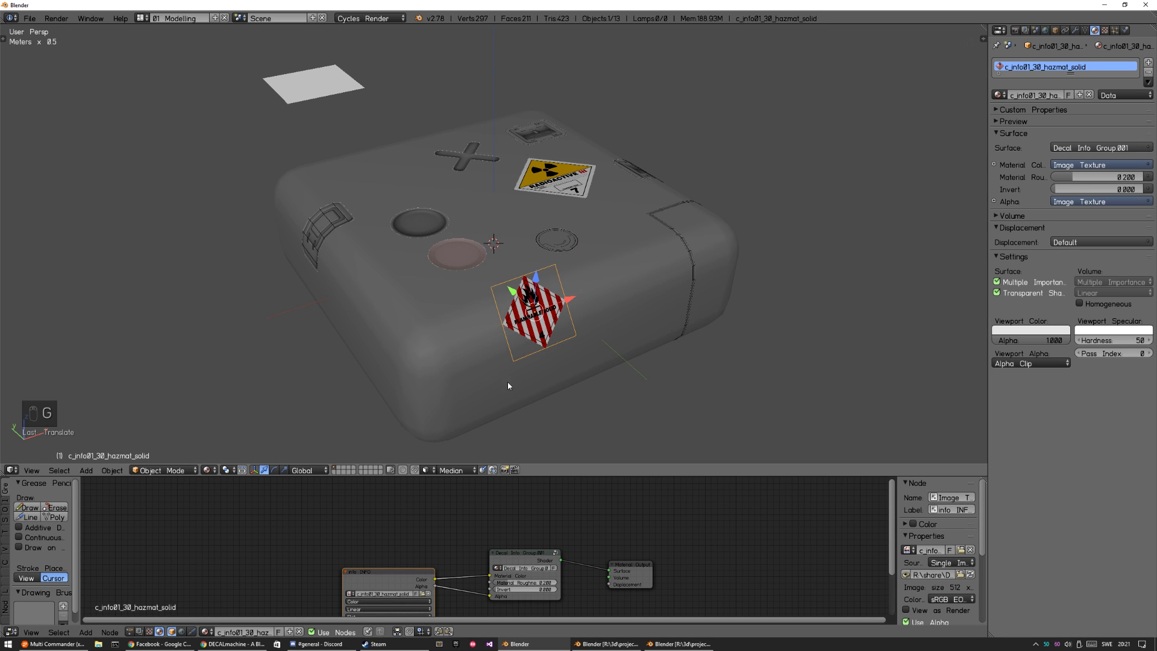
- Project the Flammable Solid decal onto the box's rounded edge and deselect everything
{"action": "right_click", "coordinate": [510, 386], "text": "shift"}
{"action": "key", "text": "d"}
{"action": "left_click", "coordinate": [428, 386]}
{"action": "key", "text": "a"}
{"action": "middle_click_drag", "start_coordinate": [618, 356], "coordinate": [514, 350]}
{"action": "scroll", "coordinate": [531, 360], "scroll_direction": "up", "scroll_amount": 4}
{"action": "scroll", "coordinate": [513, 353], "scroll_direction": "down", "scroll_amount": 3}
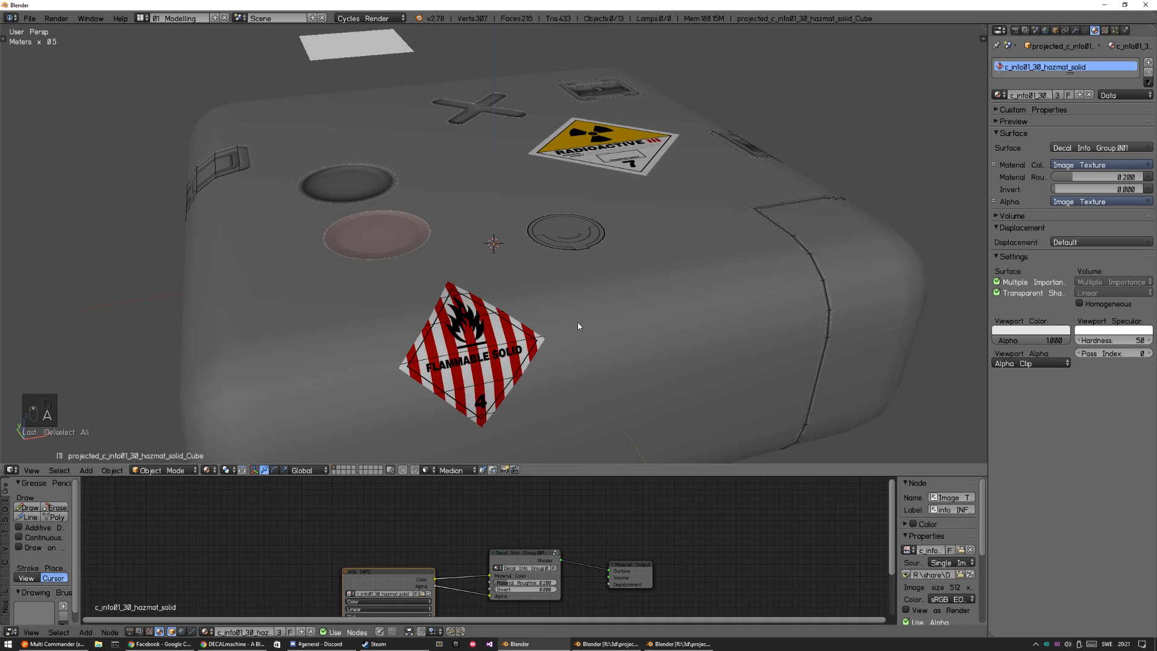
- Inspect the projected info decals and panel lines in Rendered shading, then return to Material shading
{"action": "middle_click_drag", "start_coordinate": [578, 322], "coordinate": [554, 362]}
{"action": "key", "text": "z"}
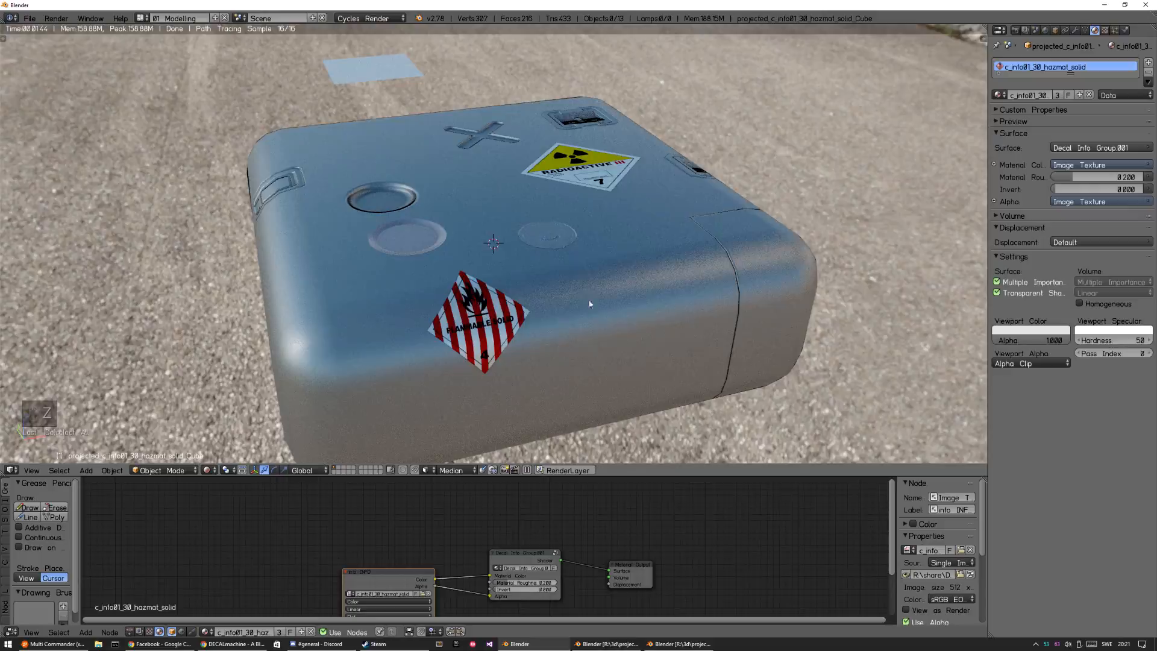
{"action": "mouse_move", "coordinate": [570, 295]}
{"action": "middle_mouse_down"}
{"action": "mouse_move", "coordinate": [560, 326]}
{"action": "mouse_move", "coordinate": [556, 303]}
{"action": "mouse_move", "coordinate": [581, 299]}
{"action": "mouse_move", "coordinate": [548, 324]}
{"action": "mouse_move", "coordinate": [562, 306]}
{"action": "mouse_move", "coordinate": [538, 278]}
{"action": "middle_mouse_up"}
{"action": "key", "text": "z"}
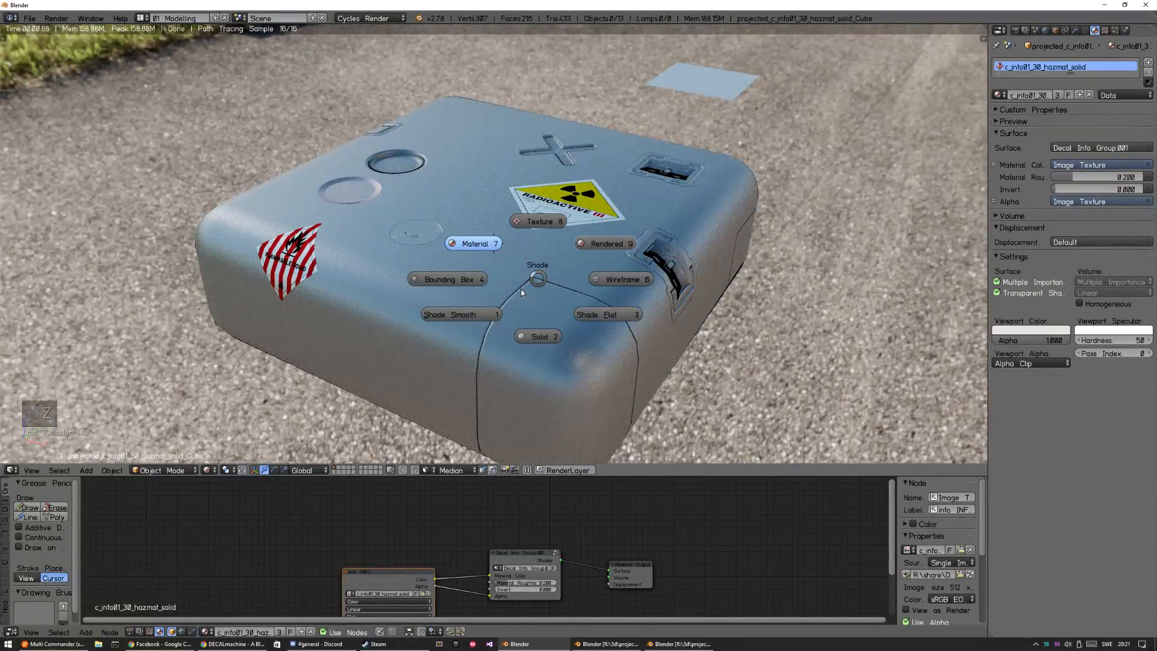
{"action": "left_click", "coordinate": [530, 270]}
- Insert the blue star-circle info decal c_info01_41_ngon_penta_009 and place it on the rounded edge beside the panel line
{"action": "key", "text": "d"}
{"action": "left_click", "coordinate": [616, 264]}
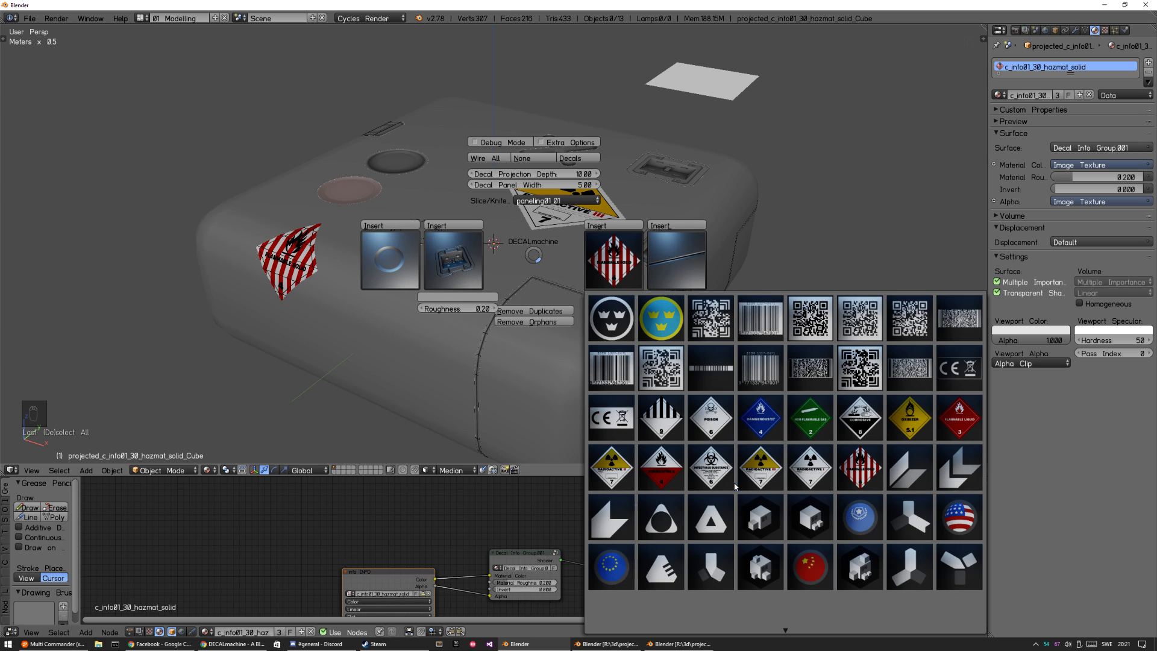
{"action": "mouse_move", "coordinate": [731, 643]}
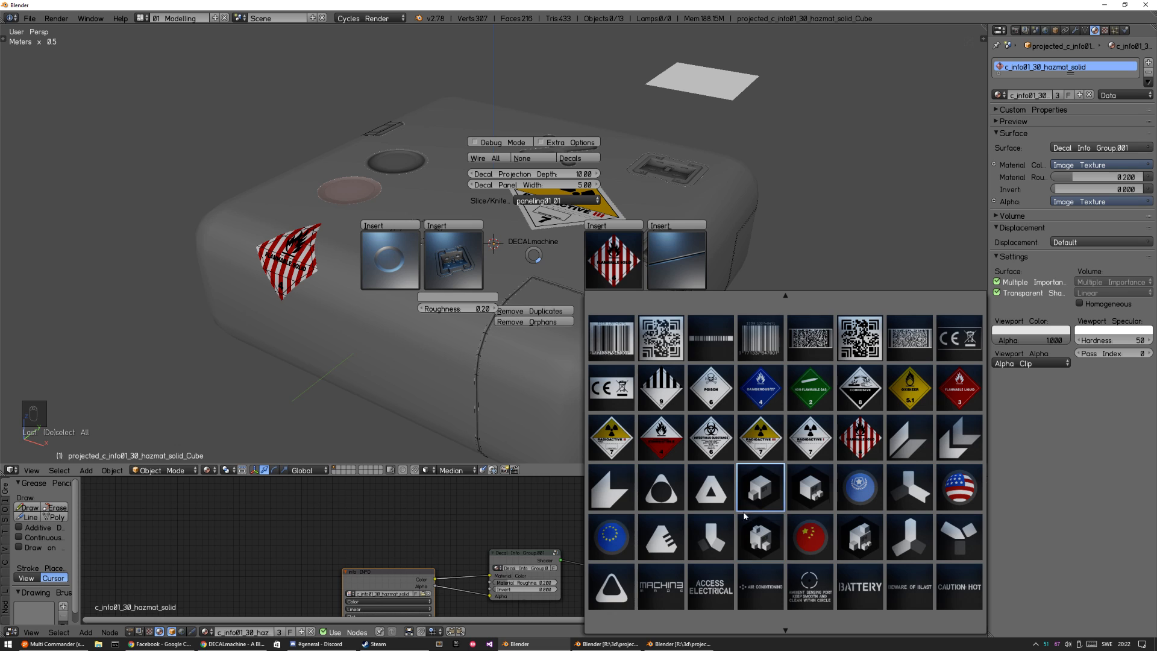
{"action": "left_click", "coordinate": [615, 536]}
{"action": "key", "text": "g"}
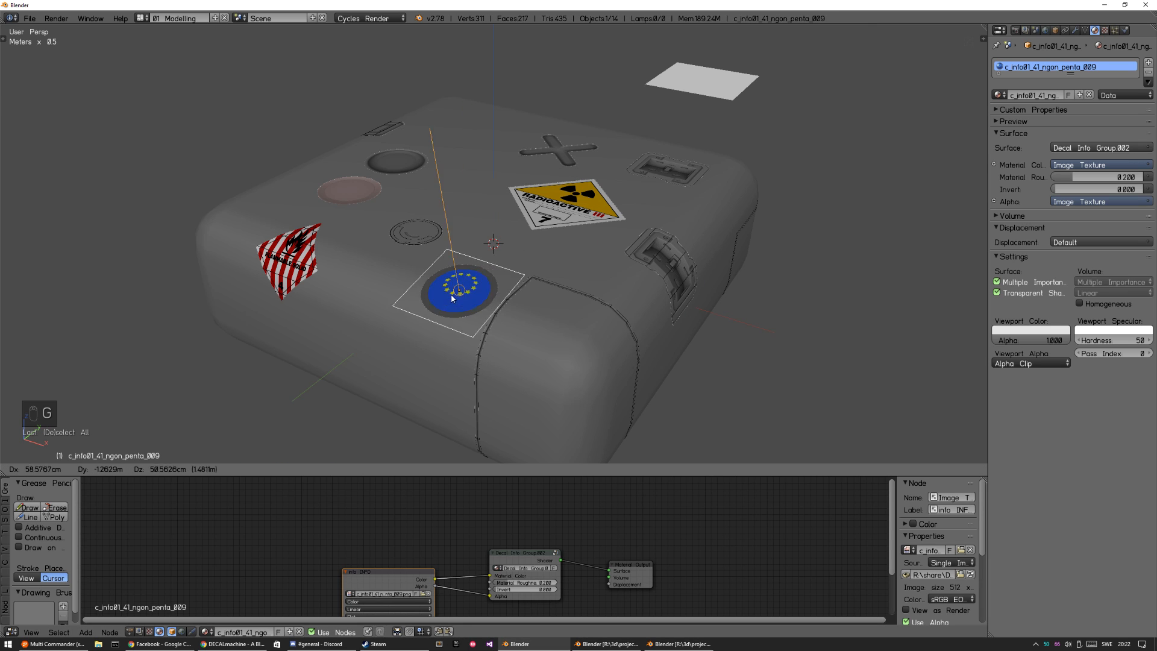
{"action": "left_click", "coordinate": [422, 301]}
- Project the blue star-circle decal onto the box's rounded edge and deselect everything
{"action": "middle_click_drag", "start_coordinate": [422, 301], "coordinate": [563, 375]}
{"action": "scroll", "coordinate": [693, 335], "scroll_direction": "down", "scroll_amount": 1}
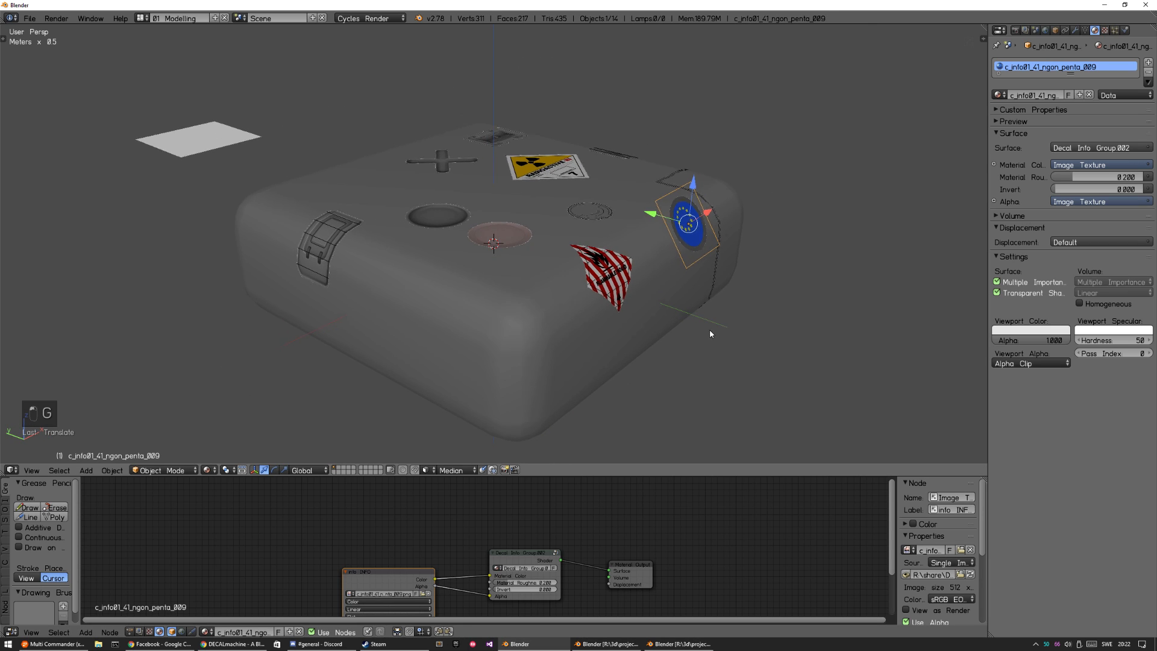
{"action": "middle_click_drag", "start_coordinate": [752, 306], "coordinate": [716, 312]}
{"action": "scroll", "coordinate": [687, 310], "scroll_direction": "up", "scroll_amount": 2}
{"action": "right_click", "coordinate": [688, 338], "text": "shift"}
{"action": "key", "text": "d"}
{"action": "left_click", "coordinate": [610, 328]}
{"action": "key", "text": "a"}
- Insert the info decal c_info01_12_barcode5n, scale it down on the box's top face near the panel-line corner, and deselect it
{"action": "middle_click_drag", "start_coordinate": [752, 308], "coordinate": [604, 330]}
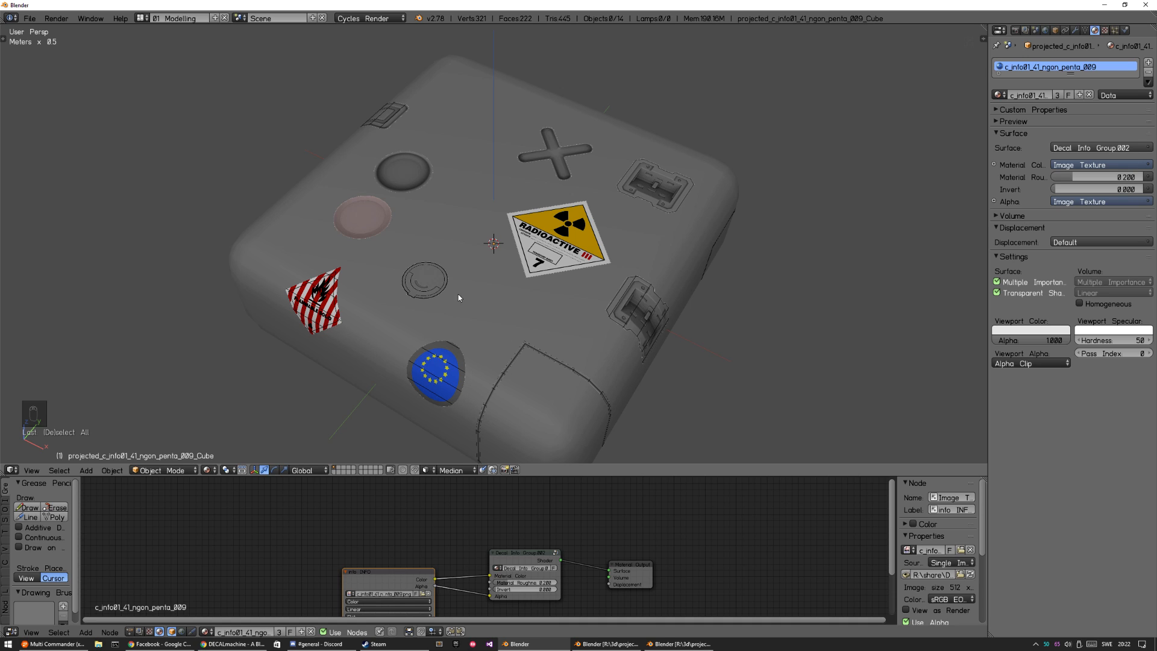
{"action": "key", "text": "d"}
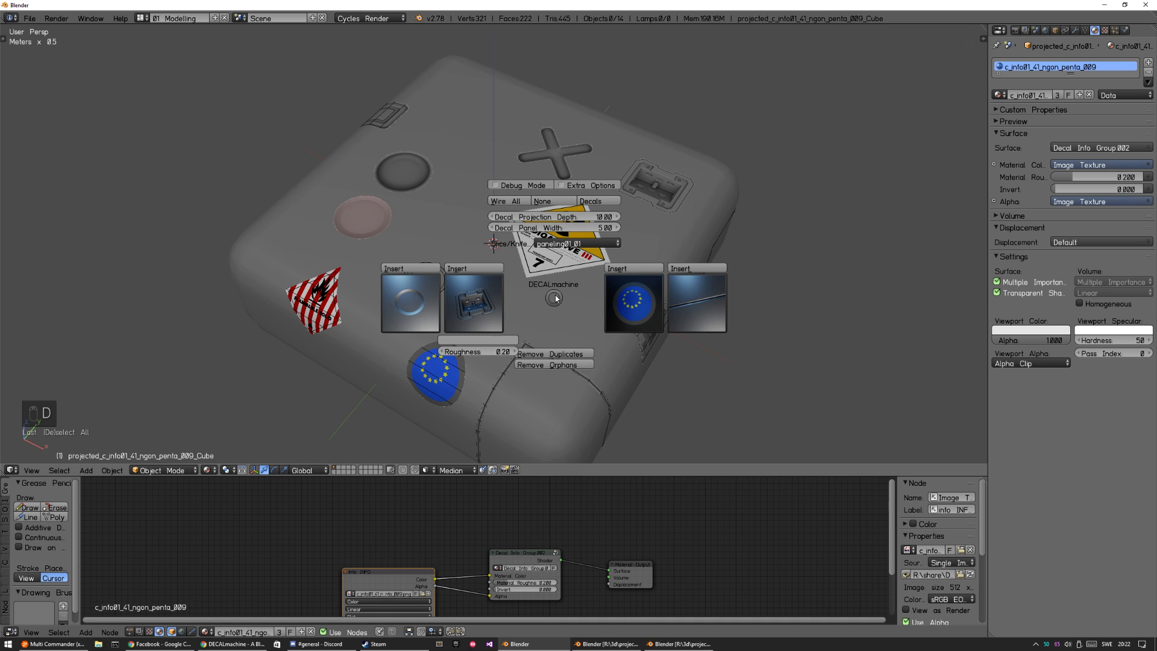
{"action": "left_click", "coordinate": [634, 301]}
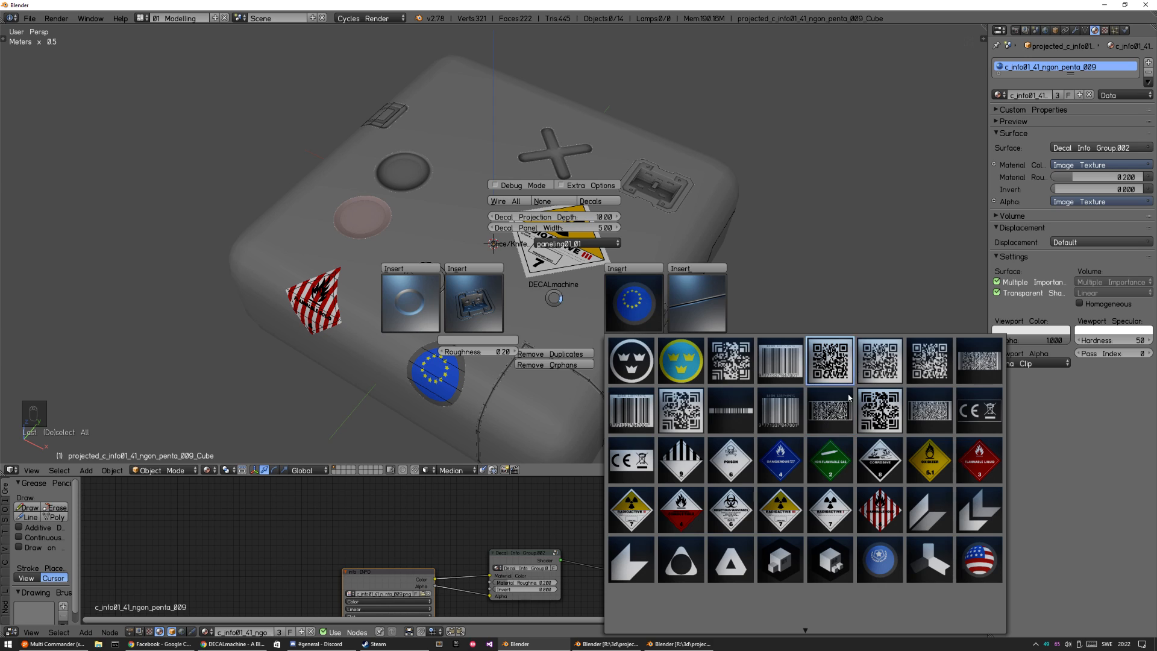
{"action": "left_click", "coordinate": [782, 417]}
{"action": "key", "text": "g"}
{"action": "key", "text": "s"}
{"action": "left_click", "coordinate": [597, 320]}
{"action": "key", "text": "a"}
- Insert the info decal c_info01_04_barcode5p and place it, scaled down, on the top face between the round decals and the Radioactive decal
{"action": "key", "text": "d"}
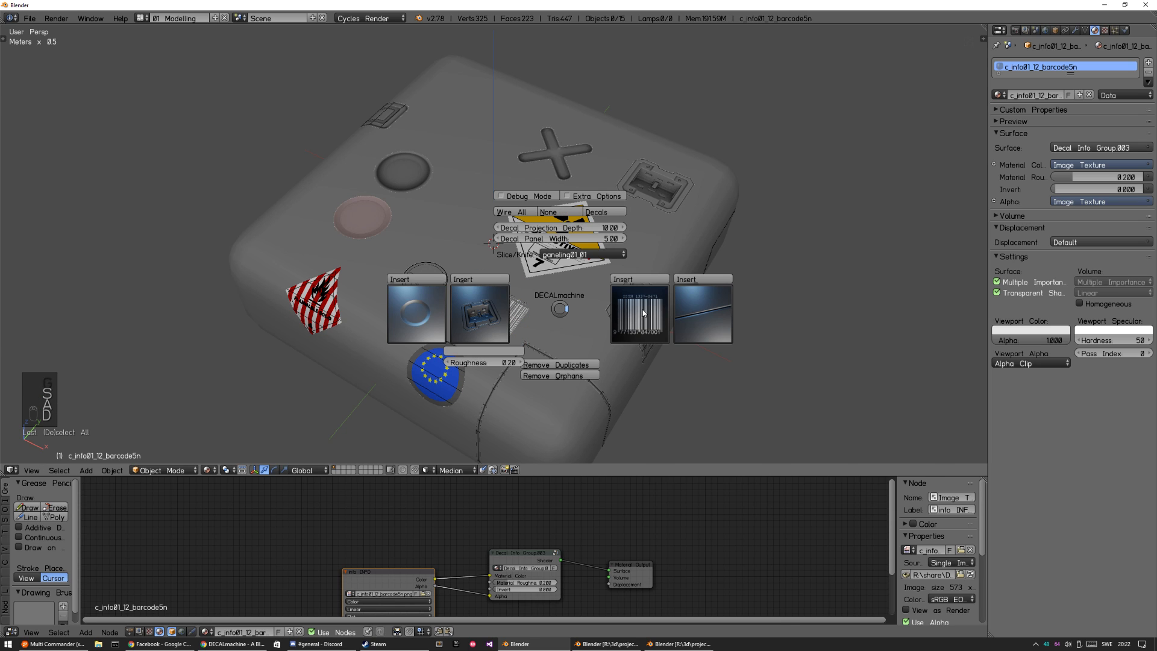
{"action": "left_click", "coordinate": [640, 310]}
{"action": "left_click", "coordinate": [808, 378]}
{"action": "key", "text": "g"}
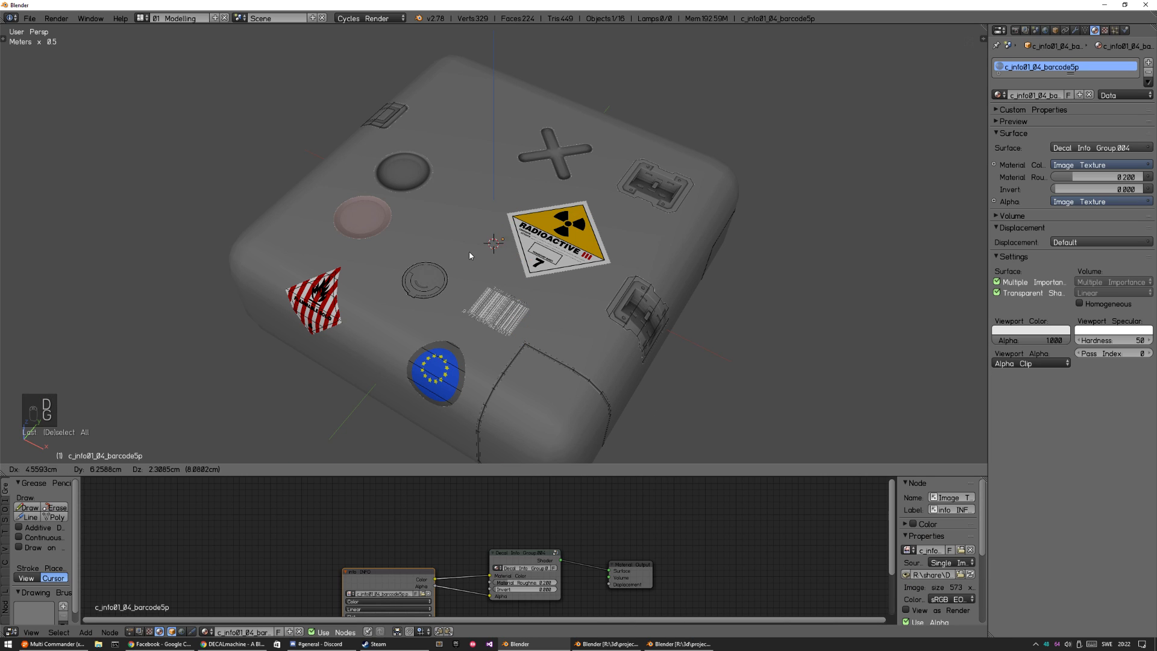
{"action": "key", "text": "s"}
{"action": "left_click", "coordinate": [552, 250]}
{"action": "key", "text": "a"}
- Insert the black barcode decal c_info01_09_barcode5d, place it overlapping the Radioactive decal's lower corner, and scale it down
{"action": "scroll", "coordinate": [521, 371], "scroll_direction": "up", "scroll_amount": 5}
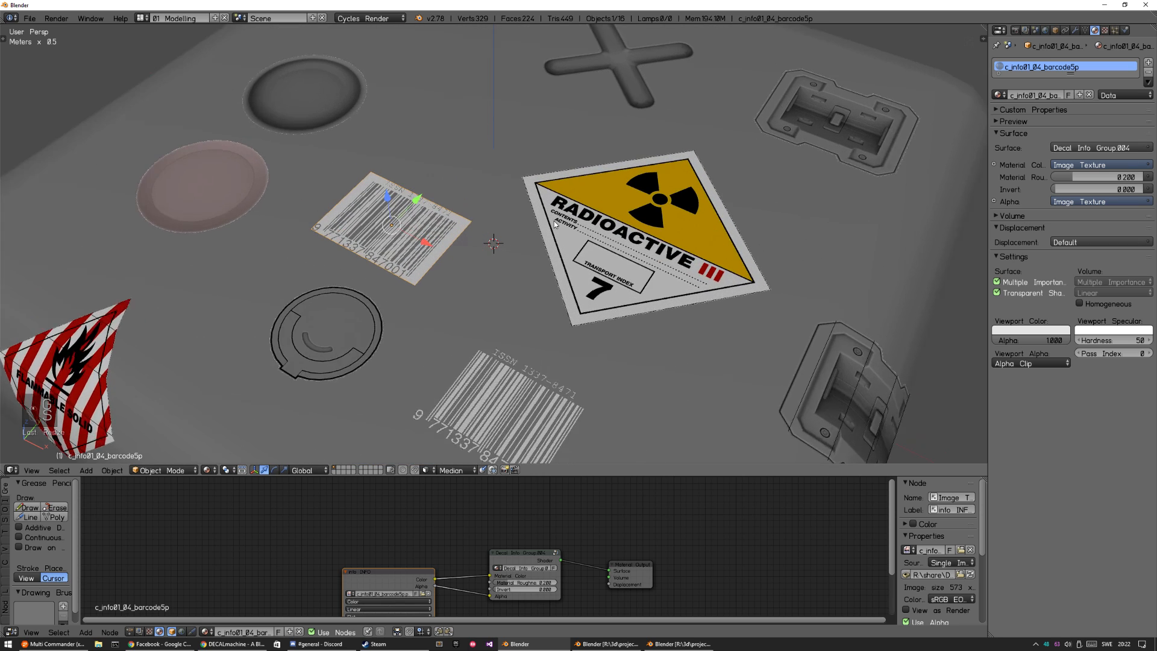
{"action": "right_click", "coordinate": [755, 386]}
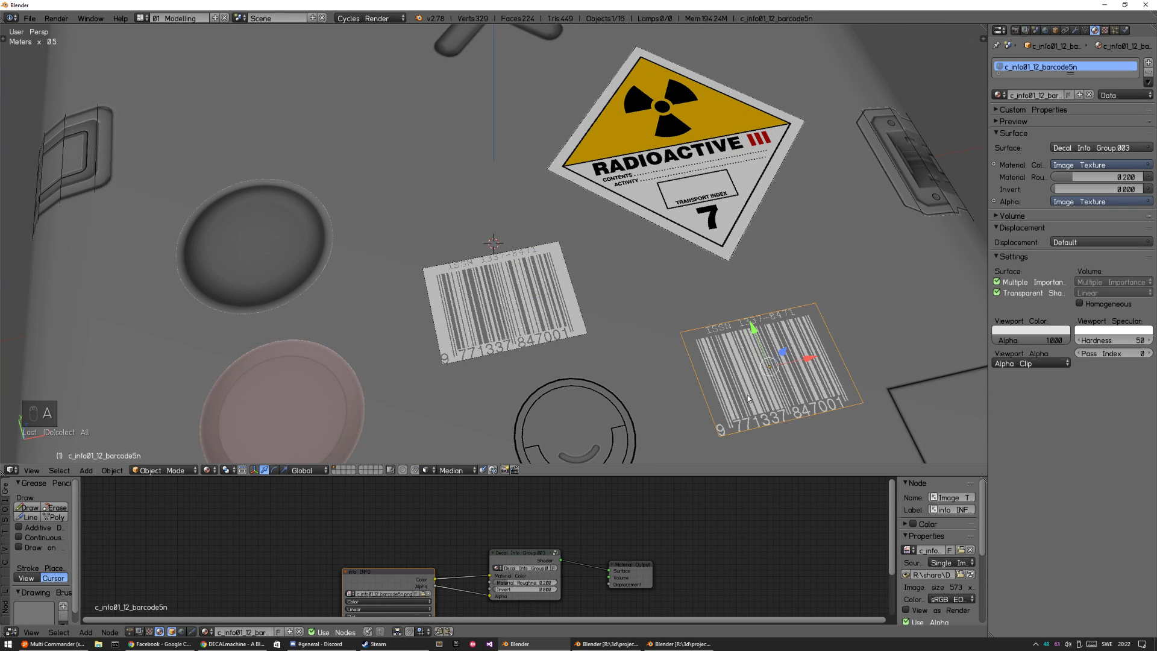
{"action": "key", "text": "a"}
{"action": "key", "text": "d"}
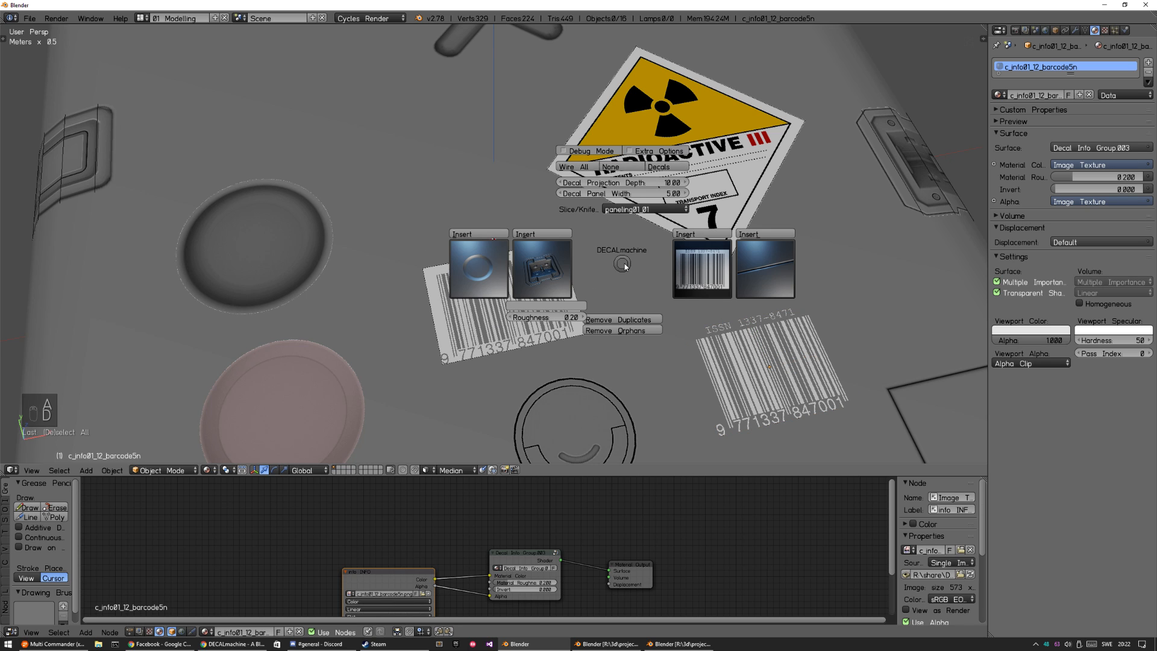
{"action": "left_click", "coordinate": [710, 276]}
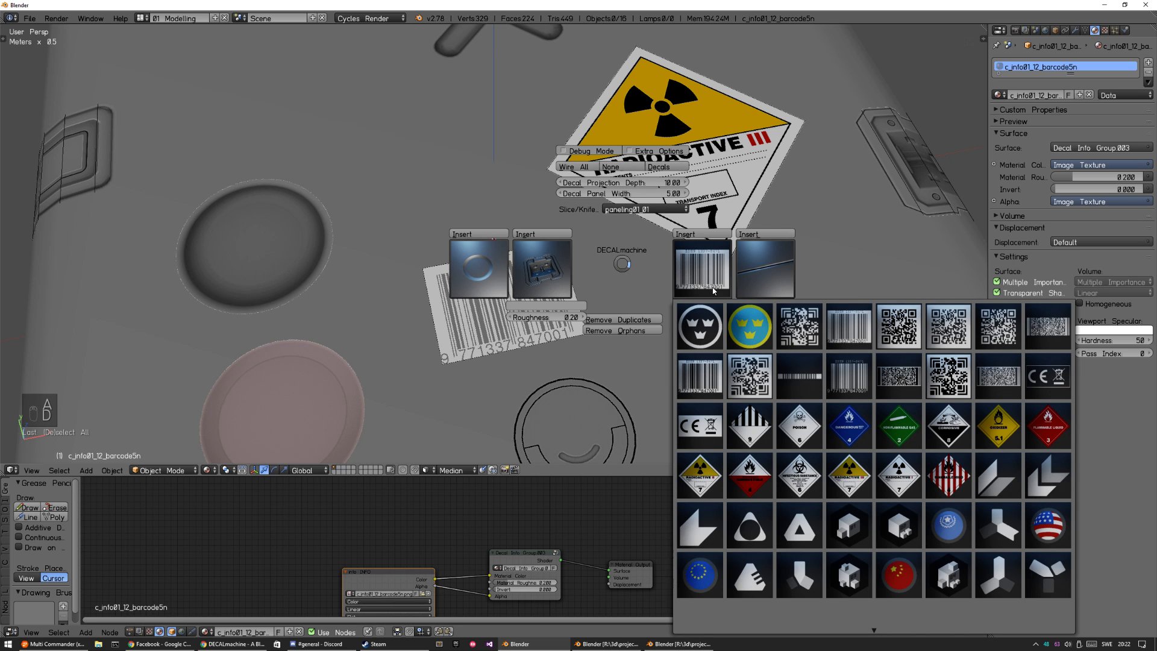
{"action": "left_click", "coordinate": [700, 376]}
{"action": "key", "text": "g"}
{"action": "left_click", "coordinate": [693, 246]}
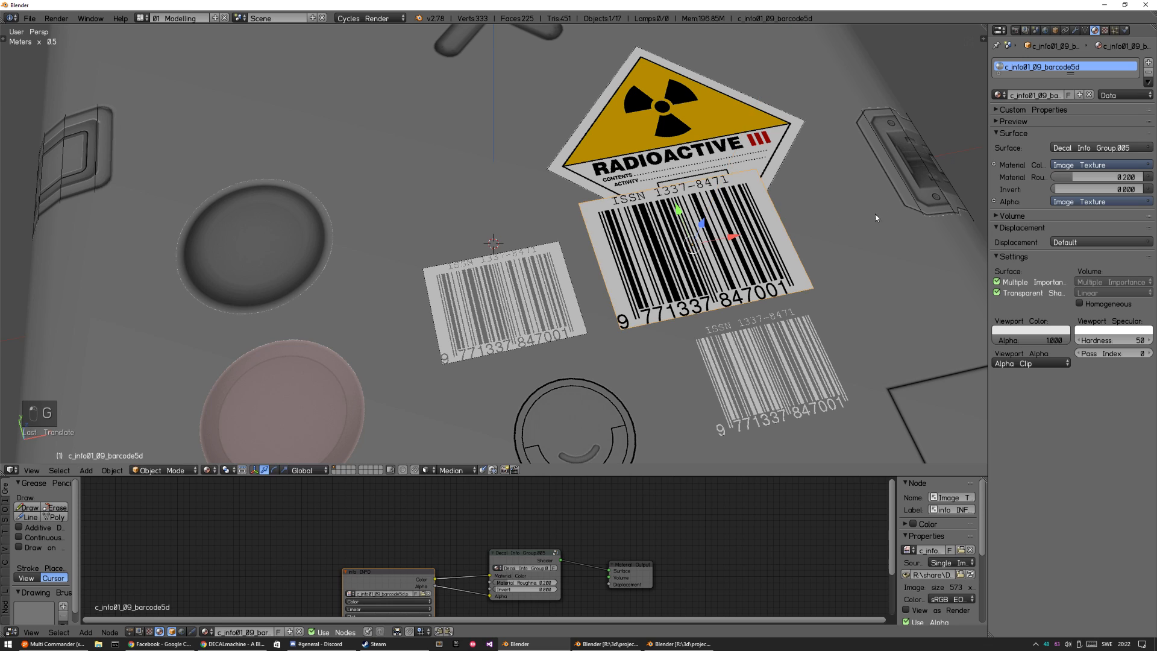
{"action": "key", "text": "s"}
{"action": "left_click", "coordinate": [756, 266]}
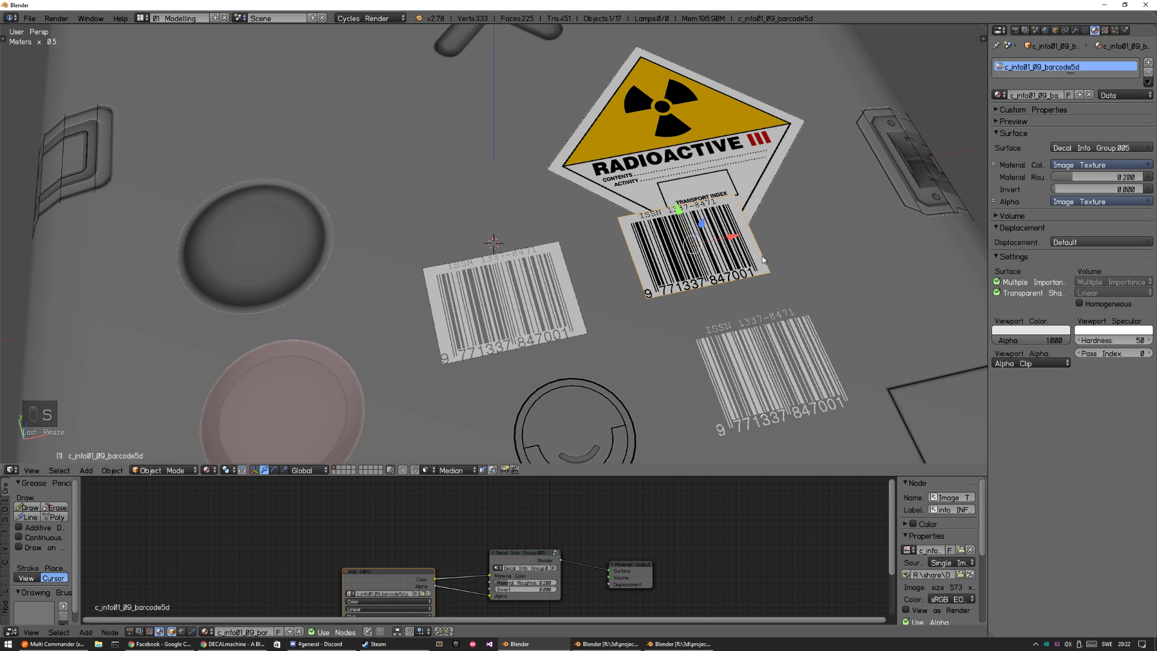
- Adjust the decal height of the black barcode over the Radioactive decal and deselect everything
{"action": "key", "text": "d"}
{"action": "left_click", "coordinate": [778, 201]}
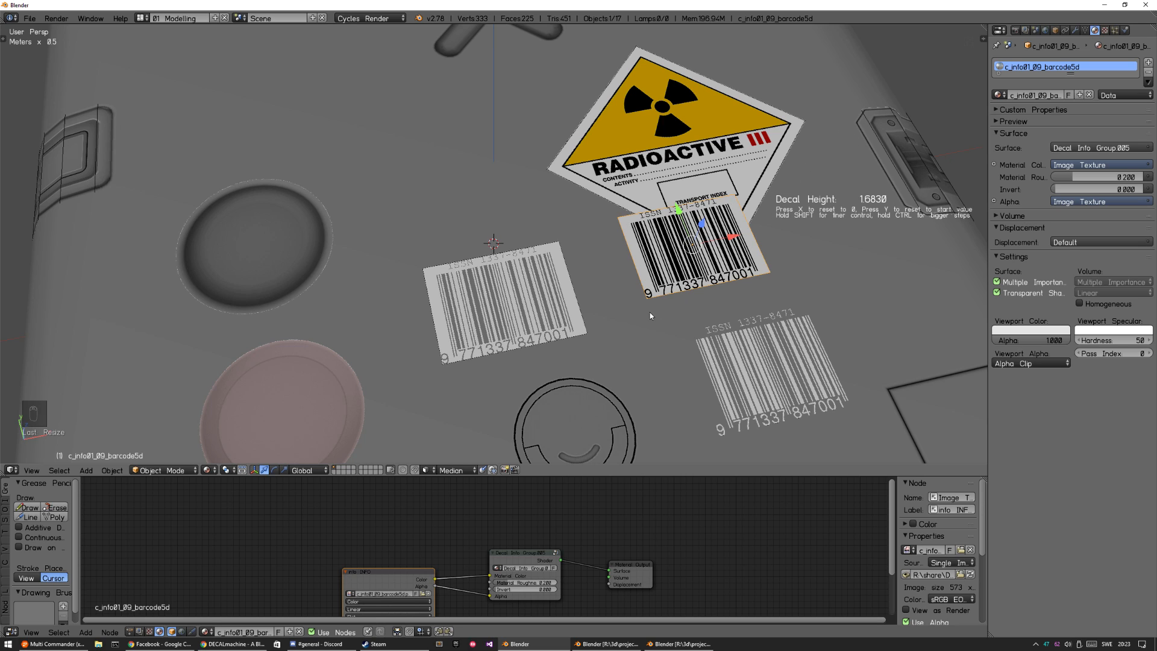
{"action": "left_click", "coordinate": [604, 386]}
{"action": "key", "text": "a"}
- Check the three barcode decals on the box in Rendered shading, then return to Material shading
{"action": "scroll", "coordinate": [707, 355], "scroll_direction": "down", "scroll_amount": 5}
{"action": "mouse_move", "coordinate": [708, 354]}
{"action": "middle_mouse_down"}
{"action": "mouse_move", "coordinate": [648, 340]}
{"action": "mouse_move", "coordinate": [581, 263]}
{"action": "mouse_move", "coordinate": [580, 316]}
{"action": "middle_mouse_up"}
{"action": "key", "text": "shift+z"}
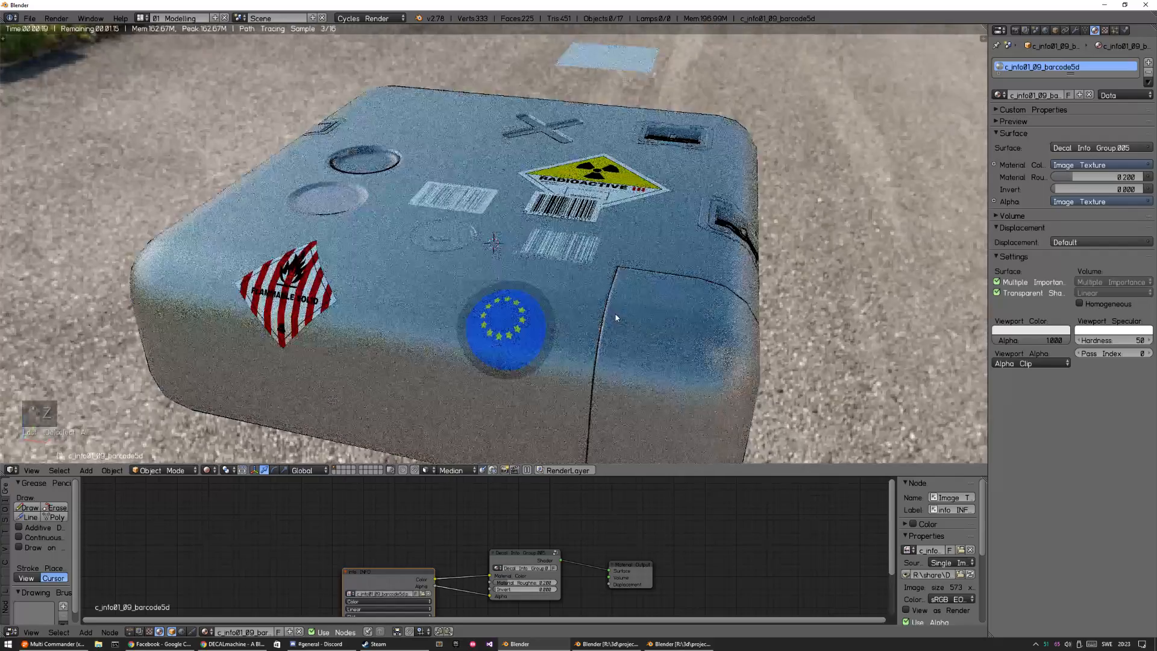
{"action": "key", "text": "z"}
{"action": "left_click", "coordinate": [571, 300]}
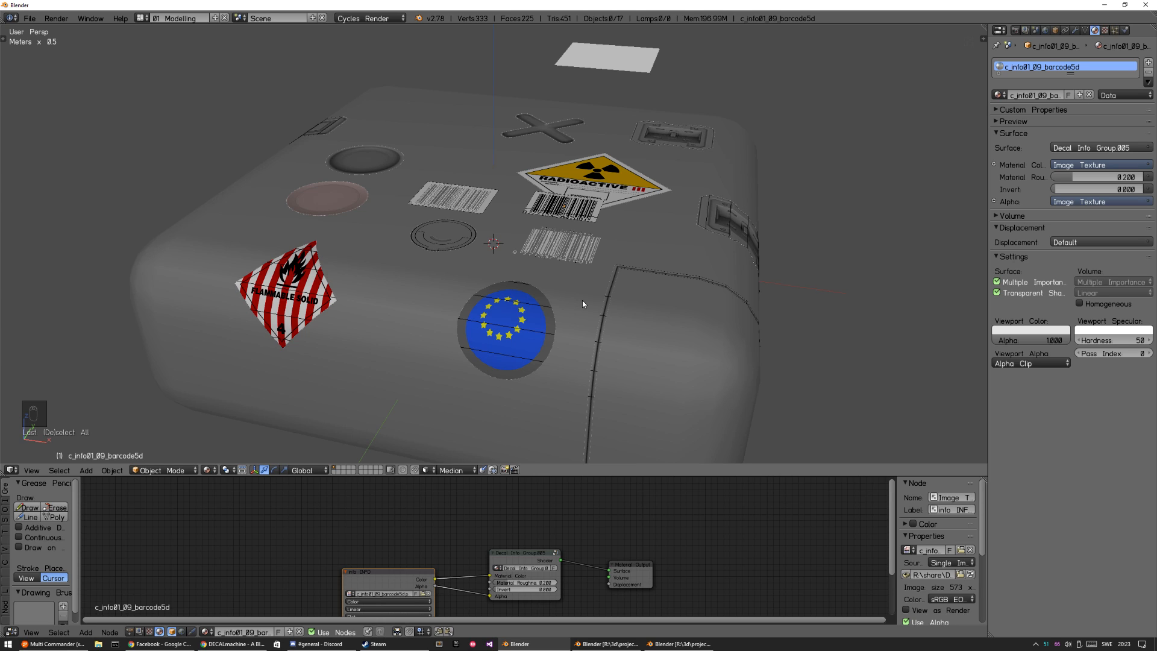
- Review the DECALmachine menu and the DECALcreate options for the floating plane, then clear the selection
{"action": "key", "text": "d"}
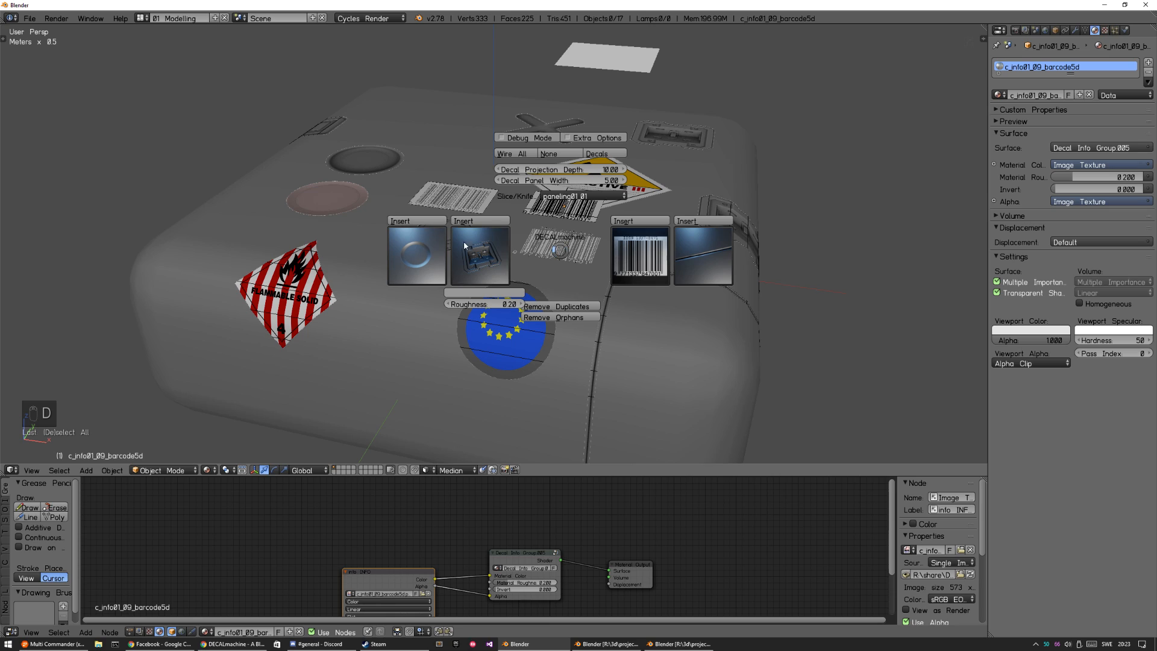
{"action": "left_click", "coordinate": [489, 223]}
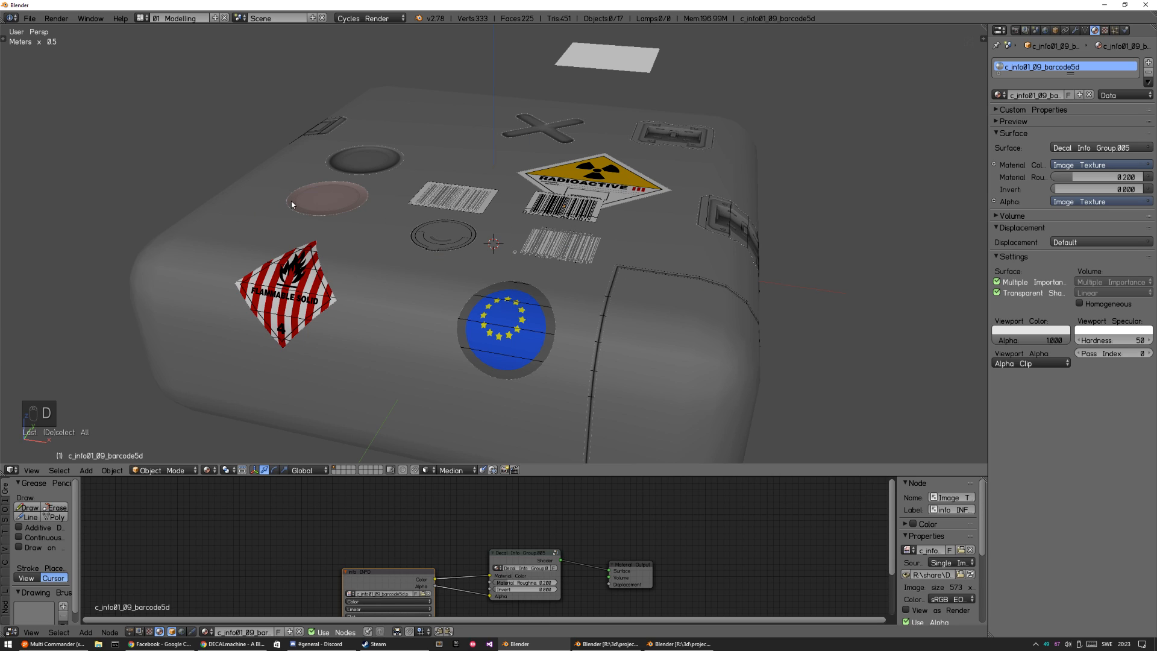
{"action": "right_click", "coordinate": [593, 54]}
{"action": "key", "text": "ctrl+alt+shift+d"}
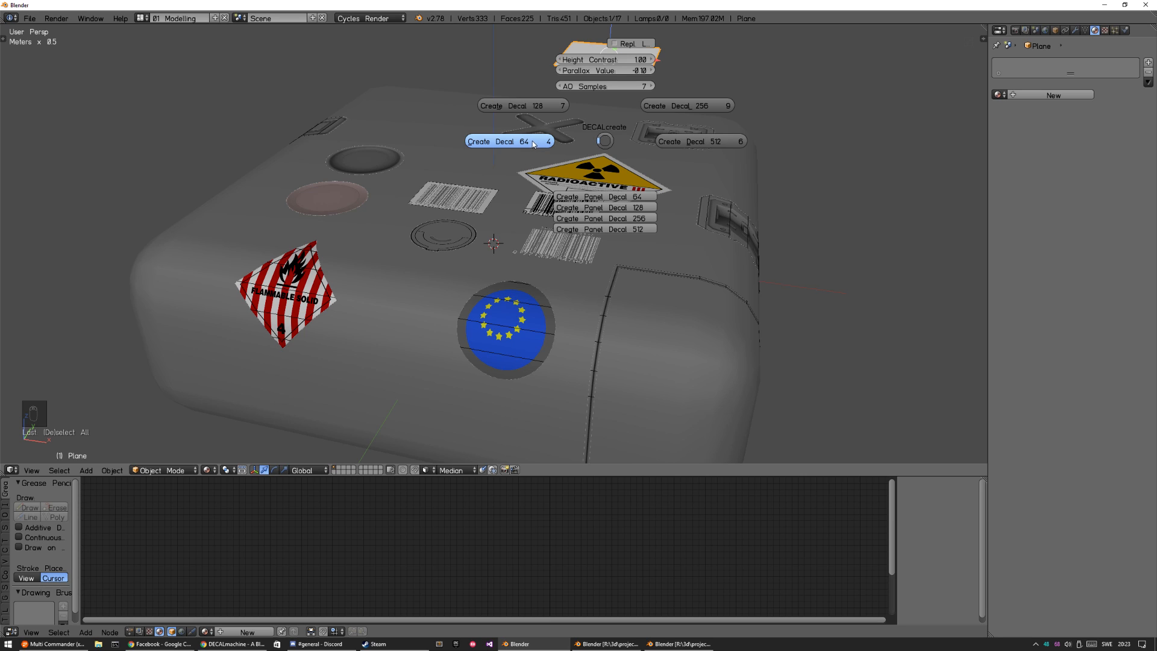
{"action": "key", "text": "Escape"}
{"action": "key", "text": "d"}
{"action": "key", "text": "Escape"}
{"action": "key", "text": "a"}
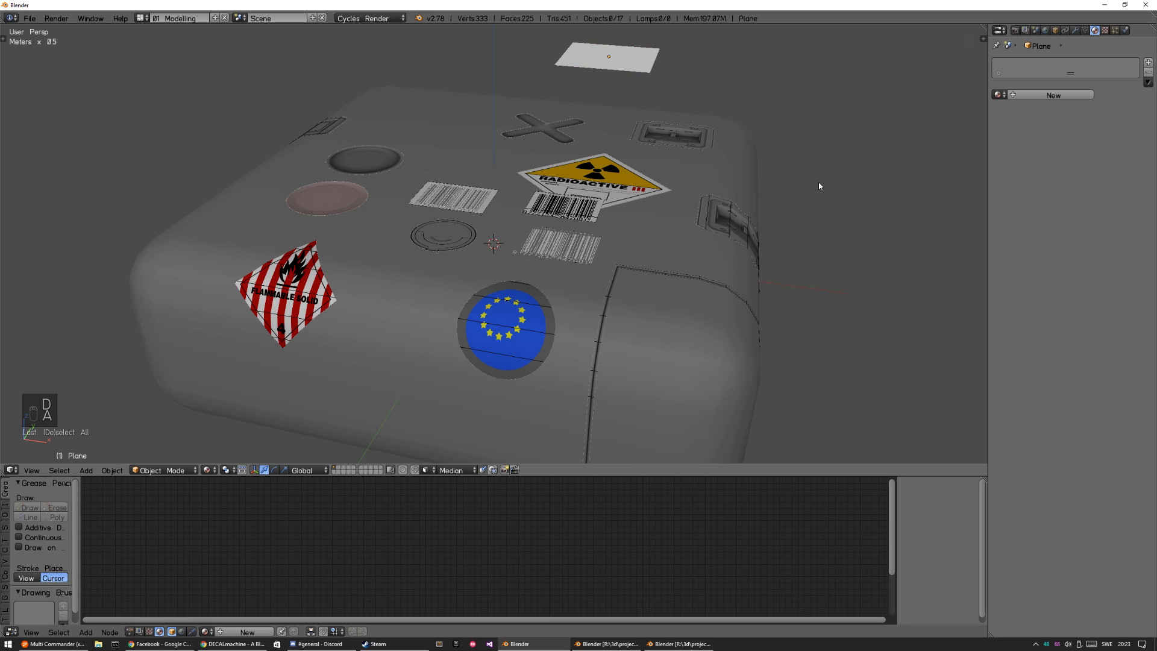
{"action": "key", "text": "d"}
{"action": "key", "text": "Escape"}
{"action": "right_click", "coordinate": [650, 244]}
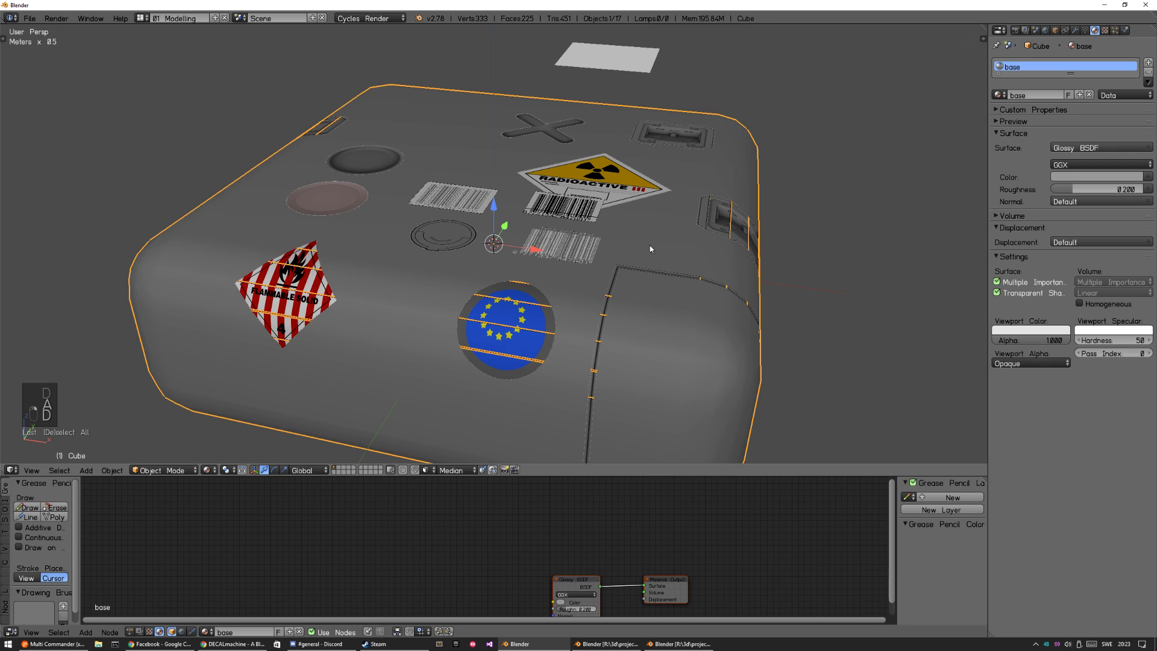
{"action": "key", "text": "a"}
{"action": "middle_click_drag", "start_coordinate": [653, 229], "coordinate": [593, 249]}
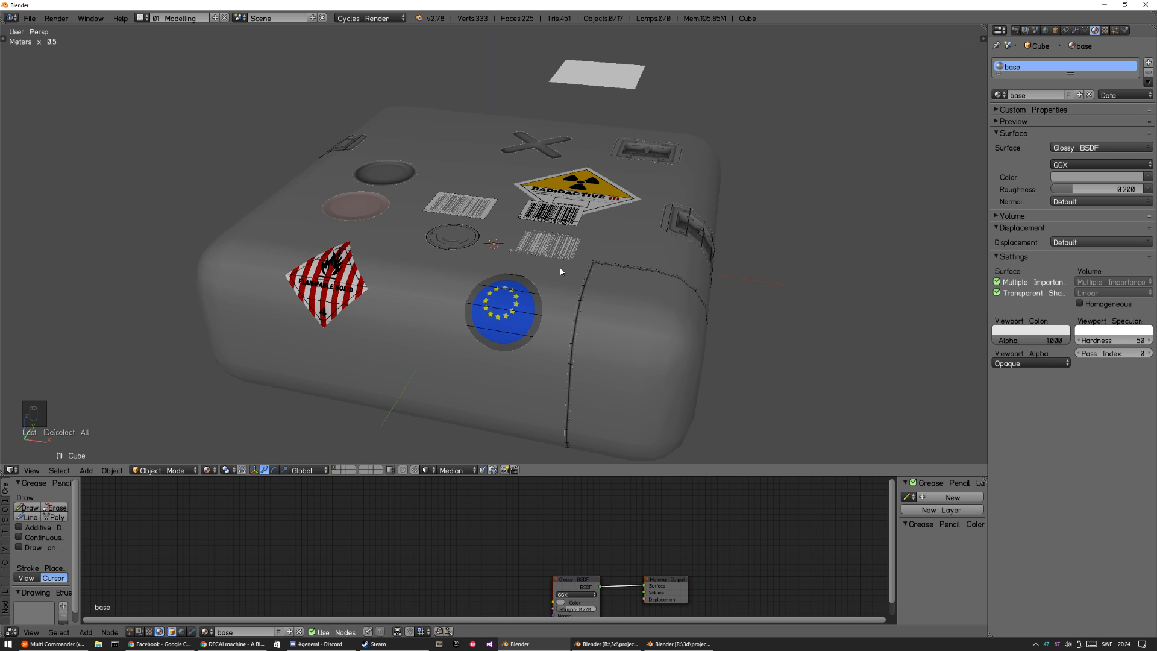
- Switch to Chrome and browse the MACHIN3 Twitter feed down to the DECALmachine Eevee transparency post
{"action": "left_click", "coordinate": [230, 644]}
{"action": "left_click", "coordinate": [50, 6]}
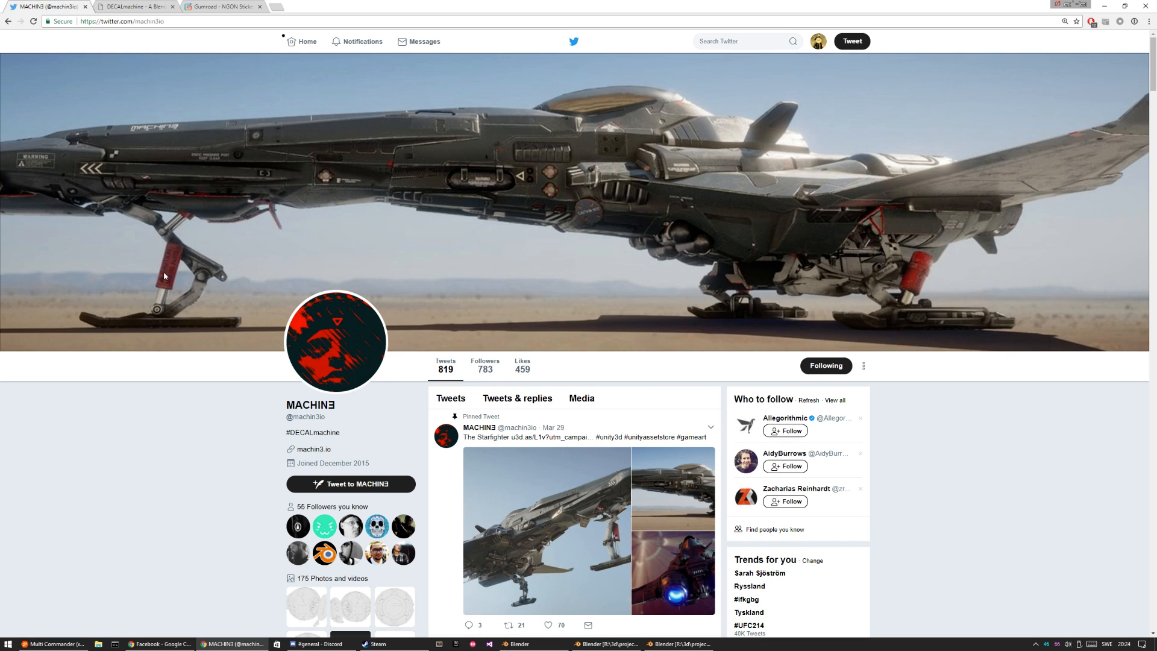
{"action": "scroll", "coordinate": [266, 367], "scroll_direction": "down", "scroll_amount": 4}
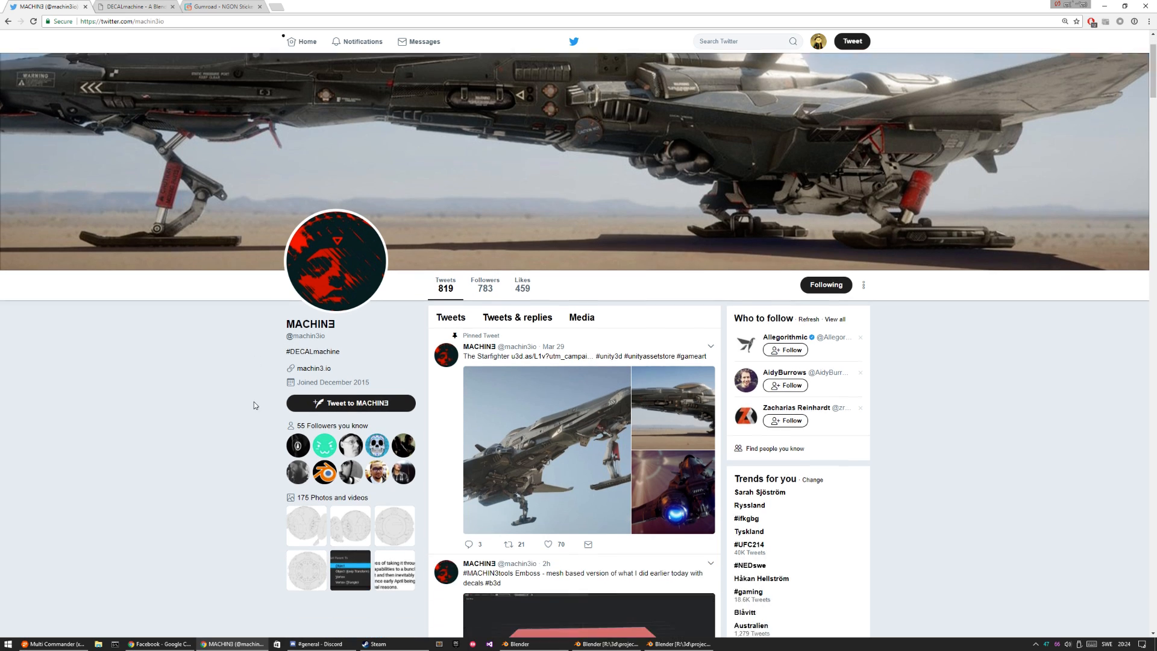
{"action": "scroll", "coordinate": [332, 298], "scroll_direction": "down", "scroll_amount": 8}
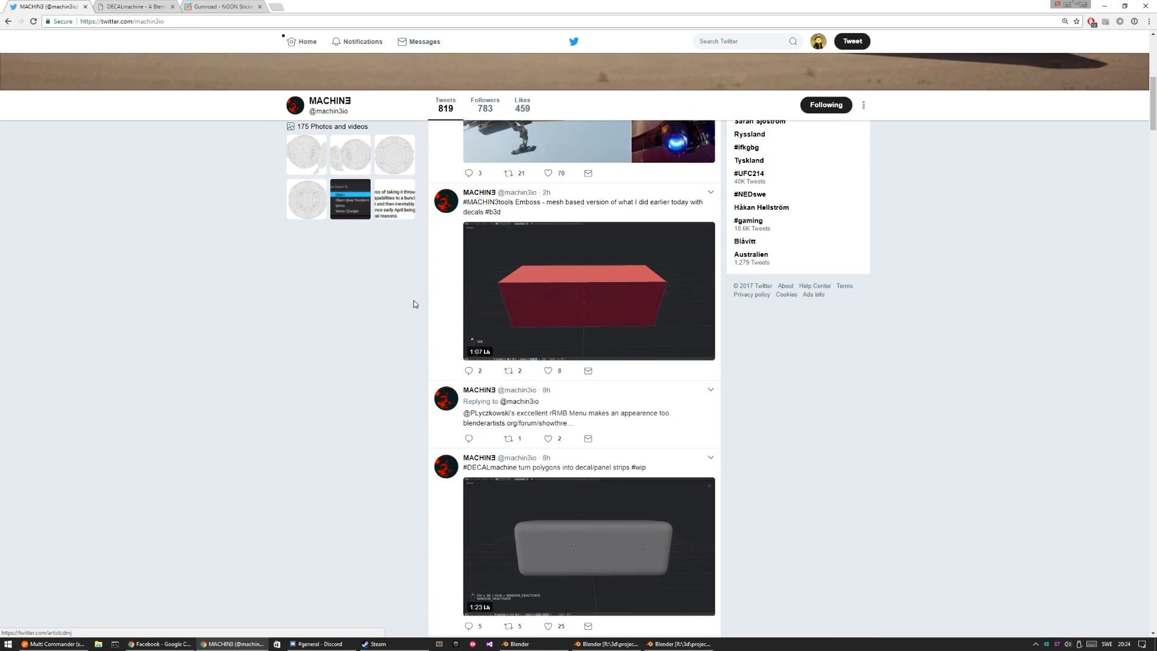
{"action": "scroll", "coordinate": [480, 302], "scroll_direction": "down", "scroll_amount": 5}
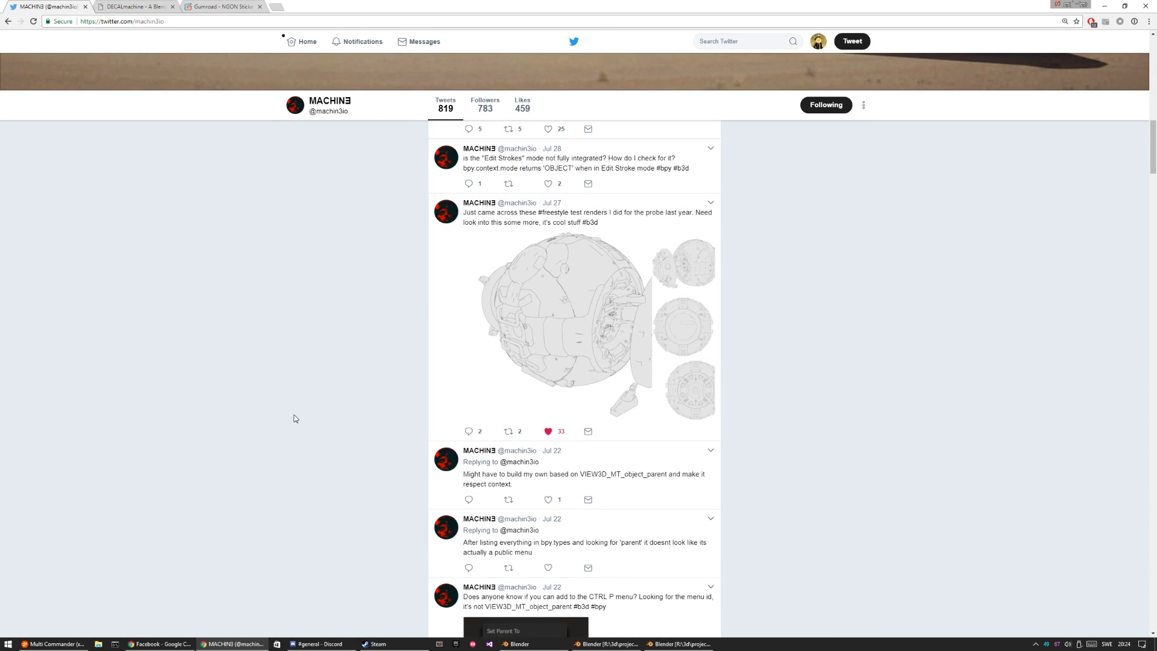
{"action": "scroll", "coordinate": [333, 403], "scroll_direction": "down", "scroll_amount": 7}
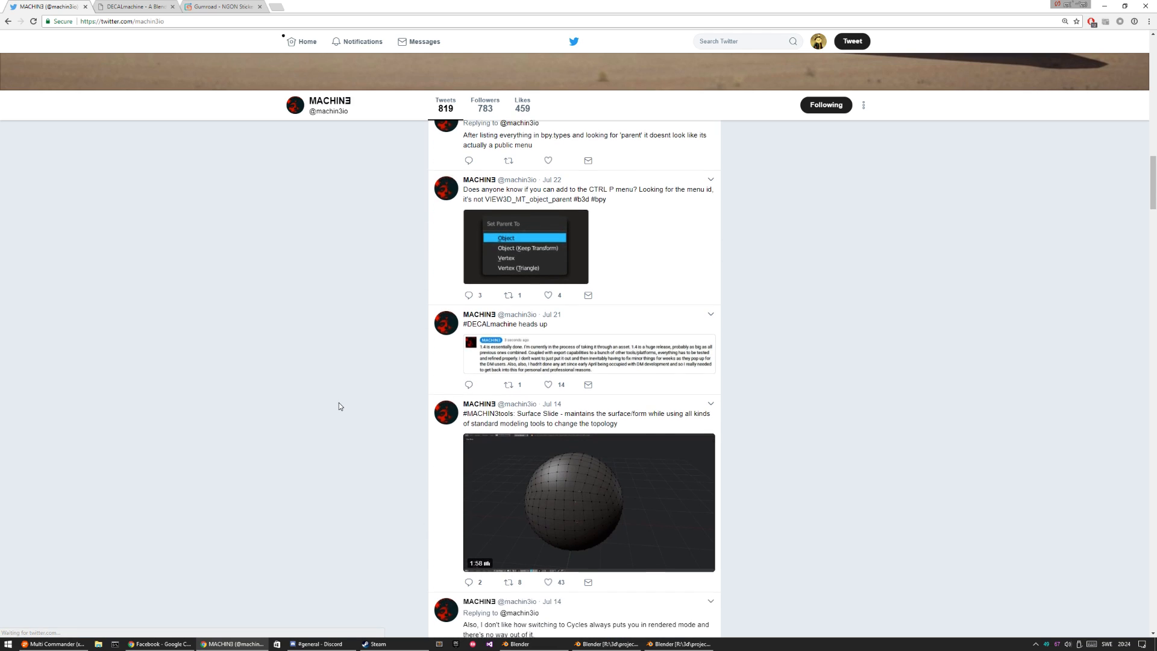
{"action": "scroll", "coordinate": [339, 406], "scroll_direction": "down", "scroll_amount": 1}
{"action": "scroll", "coordinate": [339, 407], "scroll_direction": "down", "scroll_amount": 5}
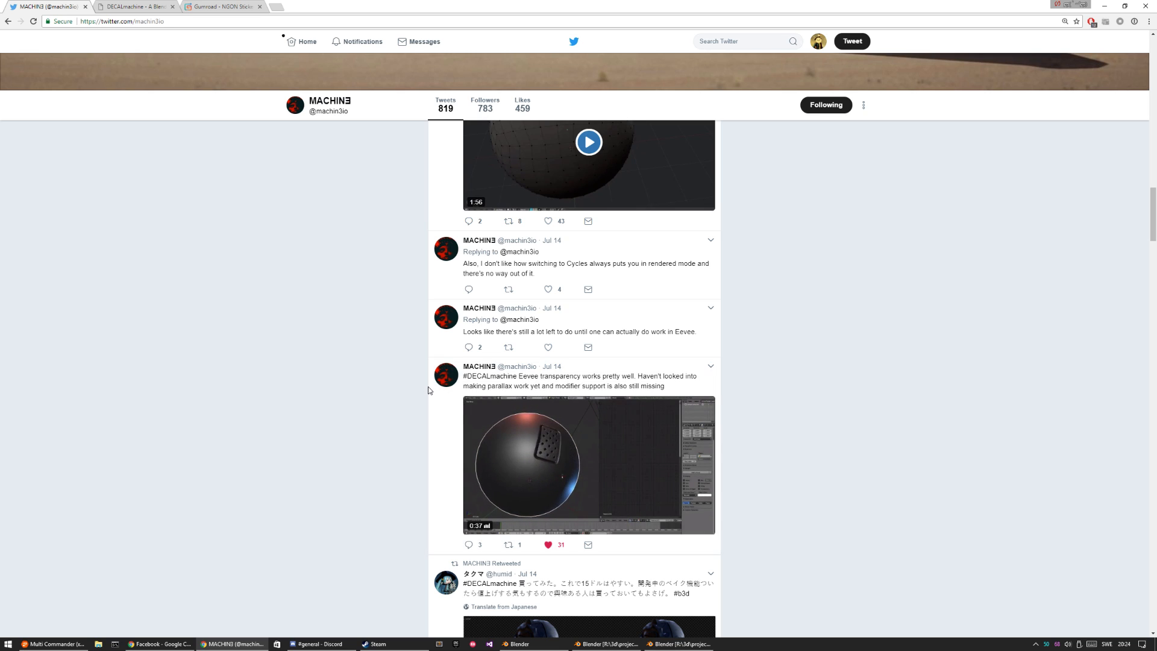
{"action": "scroll", "coordinate": [395, 449], "scroll_direction": "down", "scroll_amount": 1}
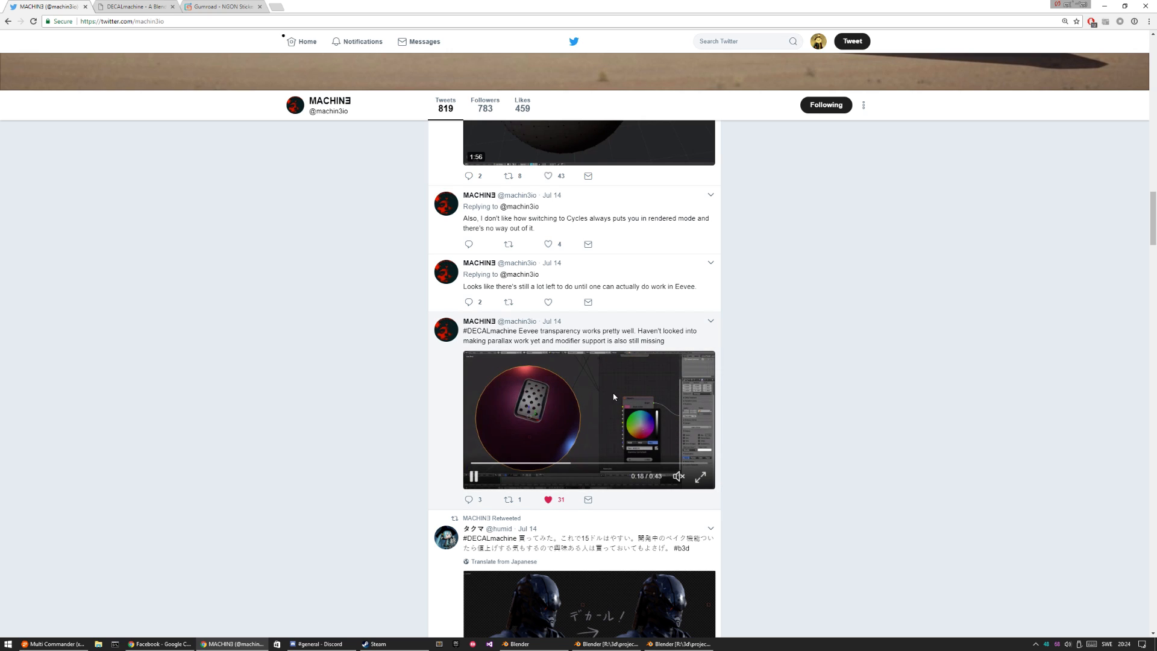
{"action": "scroll", "coordinate": [335, 413], "scroll_direction": "down", "scroll_amount": 1}
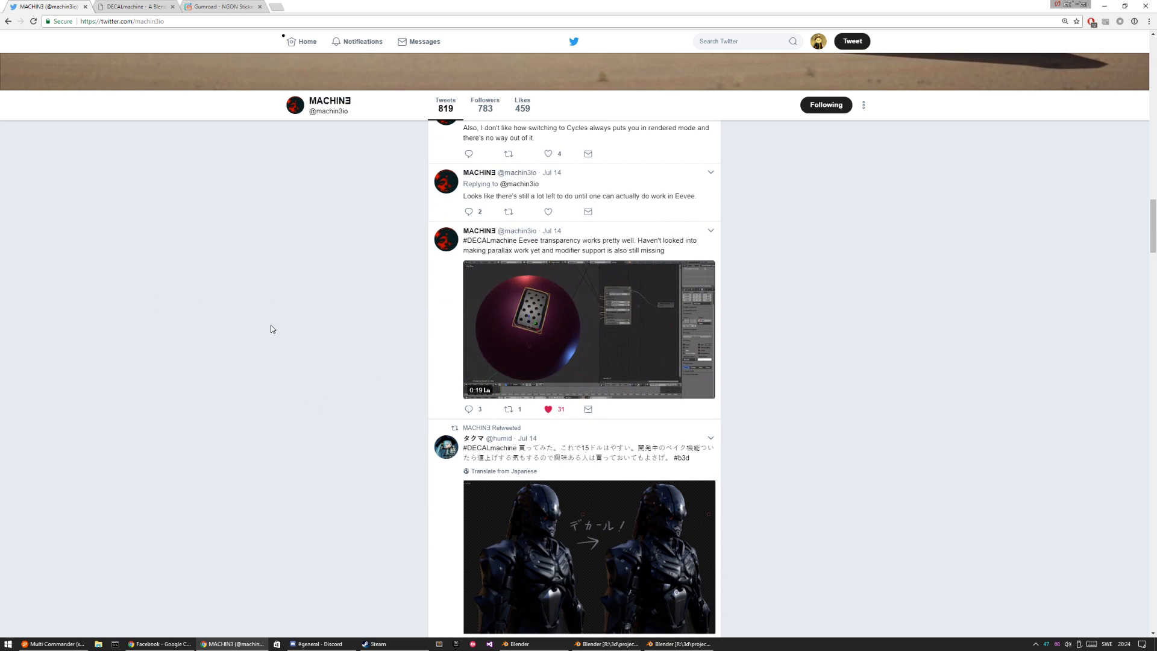
- Examine the older DECALmachine posts on baking decals, Sketchfab export and Unity shaders, down to the Decal Slice FAQ
{"action": "scroll", "coordinate": [295, 333], "scroll_direction": "down", "scroll_amount": 1}
{"action": "scroll", "coordinate": [365, 319], "scroll_direction": "down", "scroll_amount": 5}
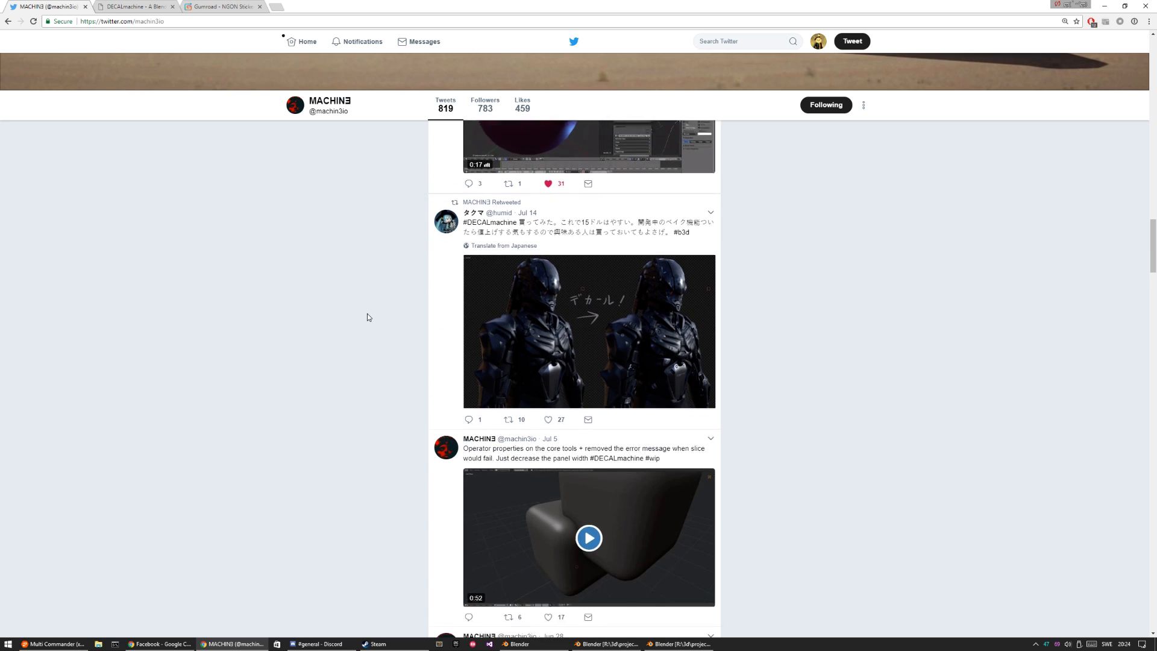
{"action": "scroll", "coordinate": [368, 316], "scroll_direction": "down", "scroll_amount": 3}
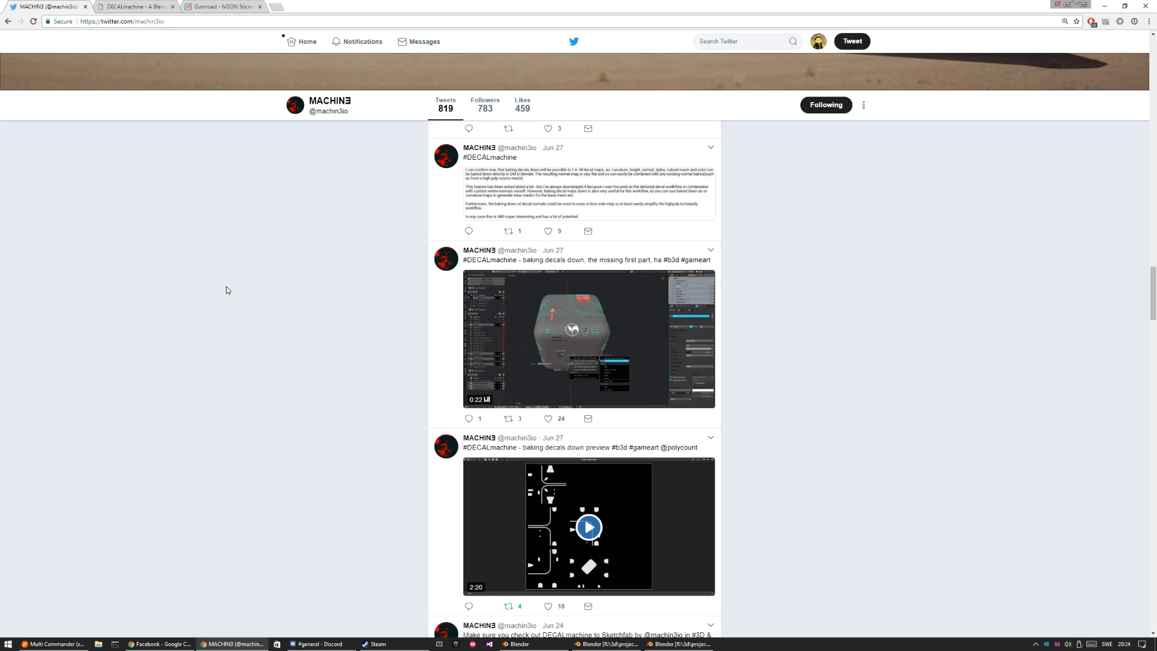
{"action": "scroll", "coordinate": [276, 319], "scroll_direction": "down", "scroll_amount": 2}
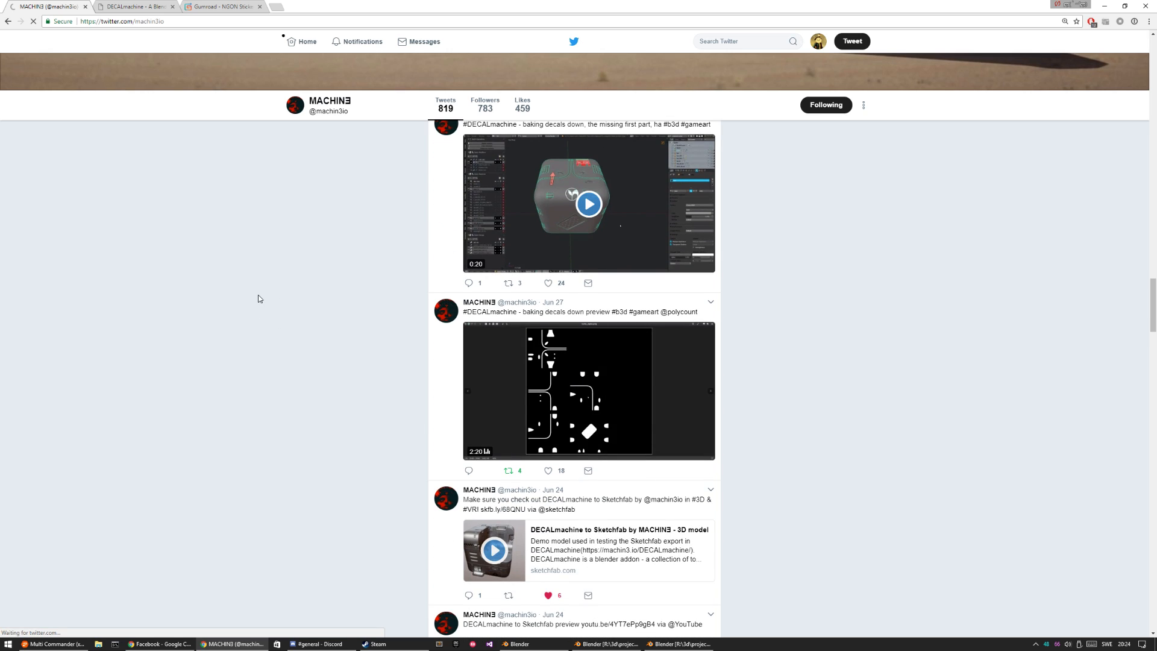
{"action": "scroll", "coordinate": [259, 299], "scroll_direction": "down", "scroll_amount": 2}
{"action": "scroll", "coordinate": [258, 297], "scroll_direction": "down", "scroll_amount": 5}
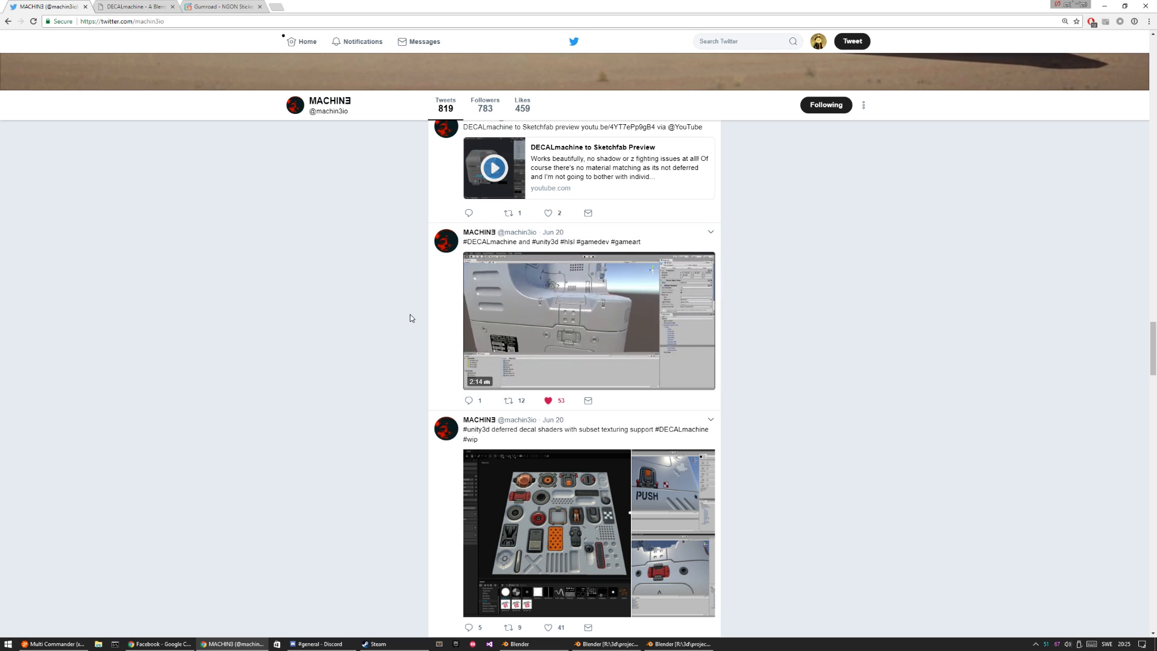
{"action": "scroll", "coordinate": [377, 338], "scroll_direction": "down", "scroll_amount": 2}
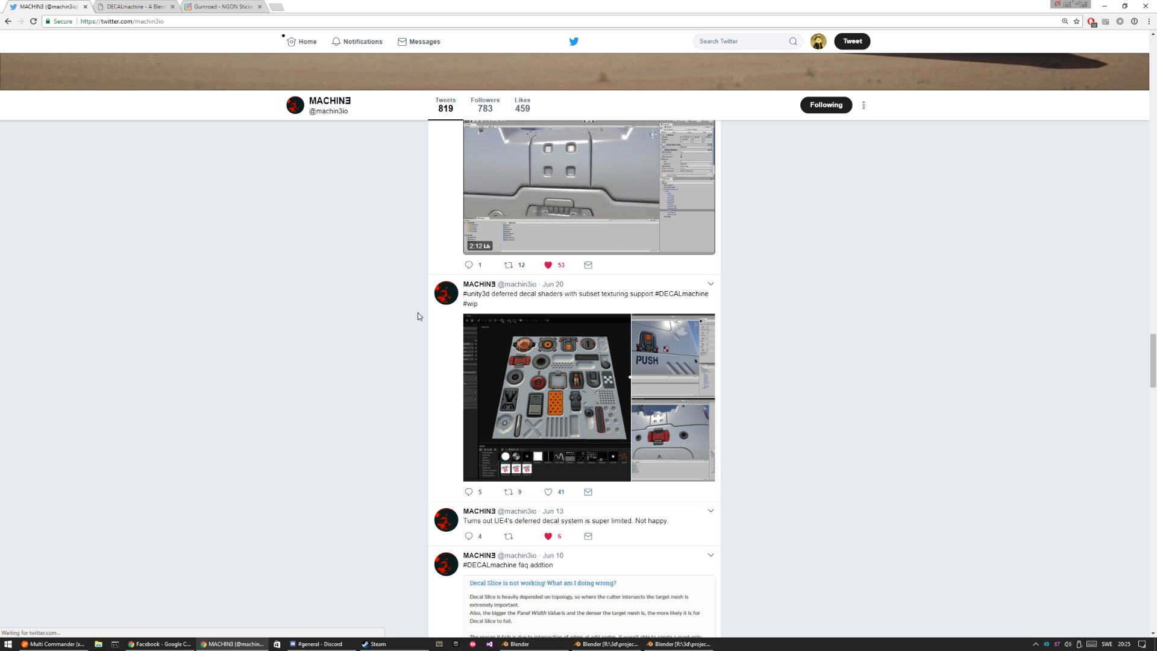
{"action": "scroll", "coordinate": [483, 430], "scroll_direction": "down", "scroll_amount": 1}
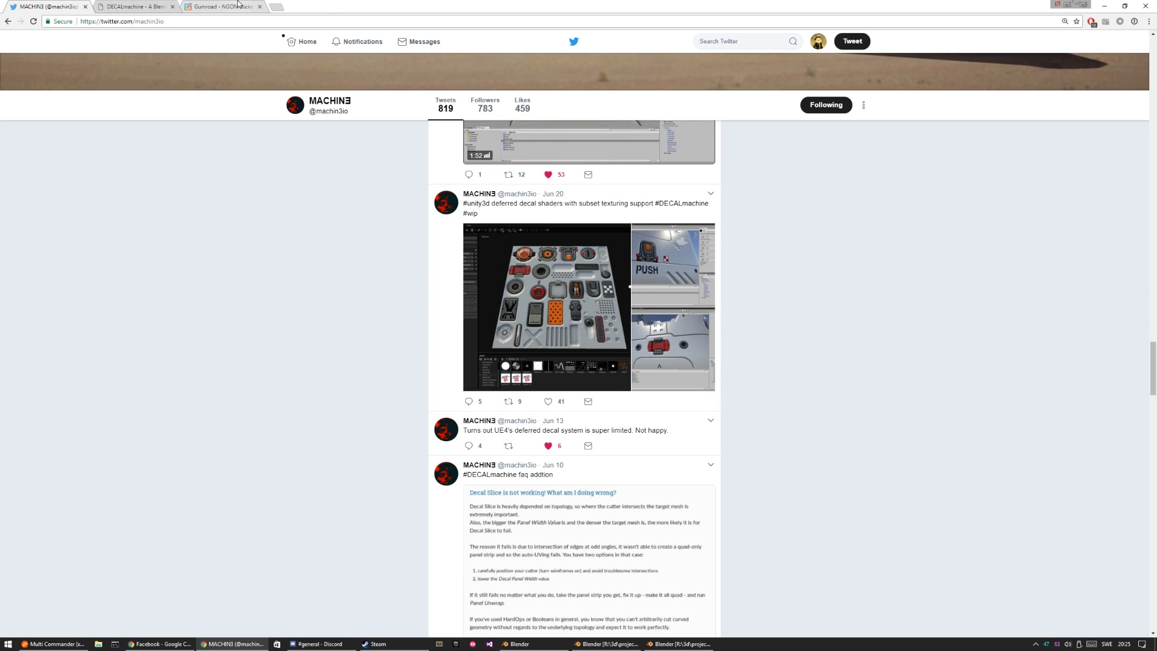
- View the DECALmachine product page and its Blender Market listing, then return to the product page
{"action": "left_click", "coordinate": [135, 7]}
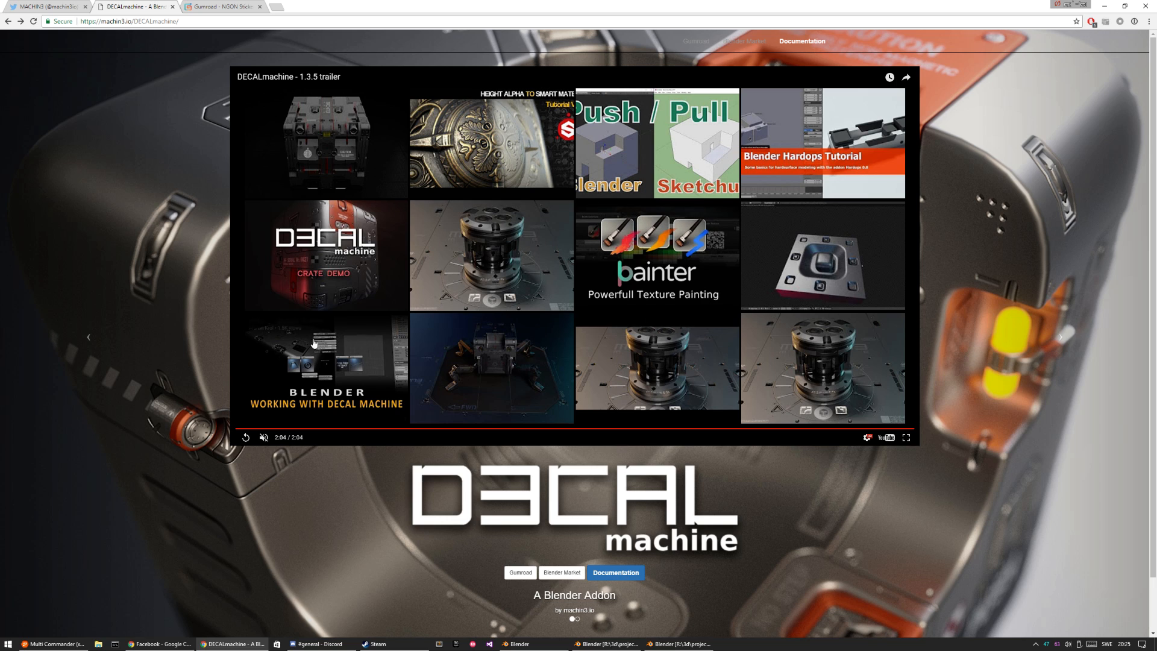
{"action": "left_click", "coordinate": [558, 573]}
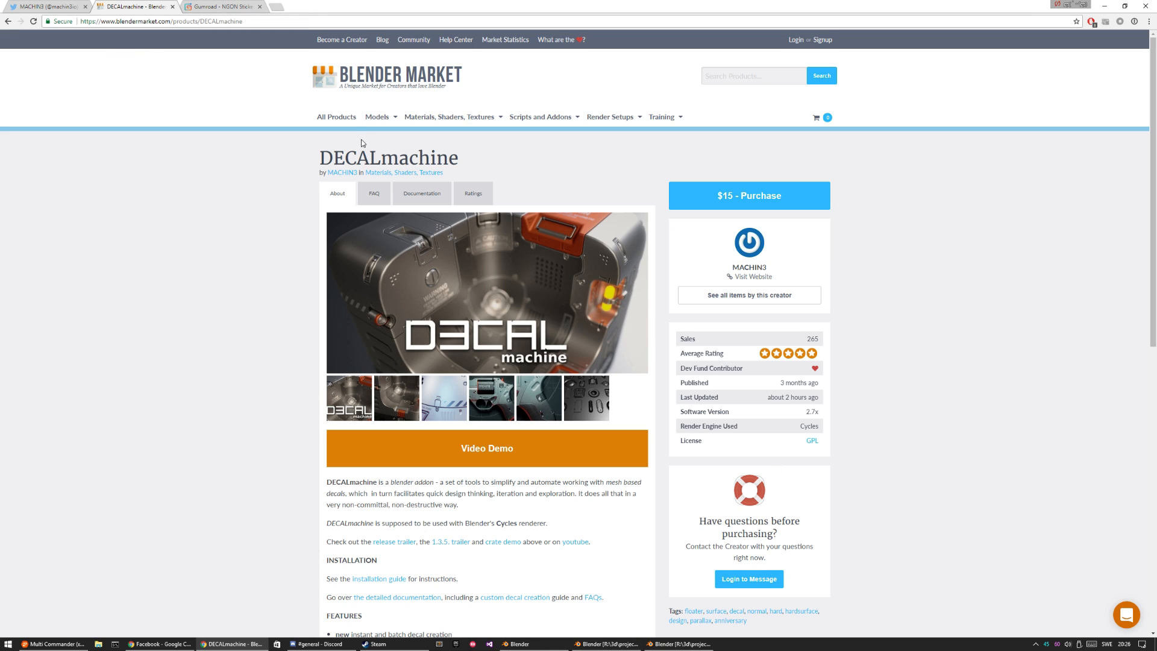
{"action": "left_click", "coordinate": [8, 21]}
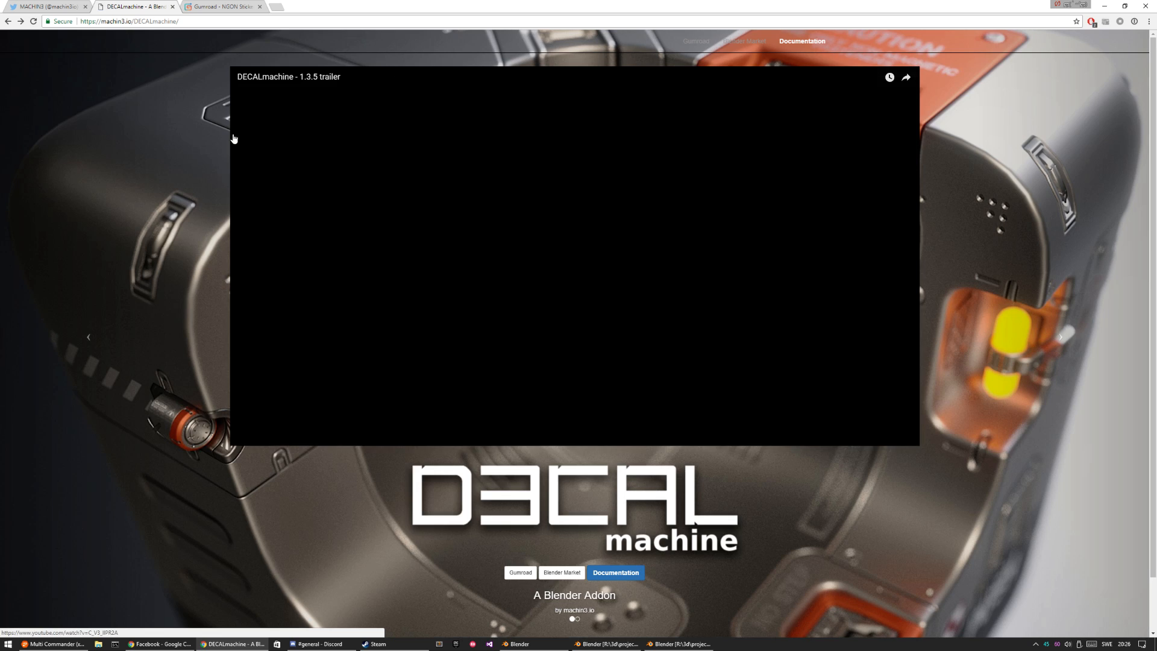
- Examine the NGON Stickers Series - 1 product on Gumroad, reading its description and viewing all three cover images
{"action": "key", "text": "ctrl+Tab"}
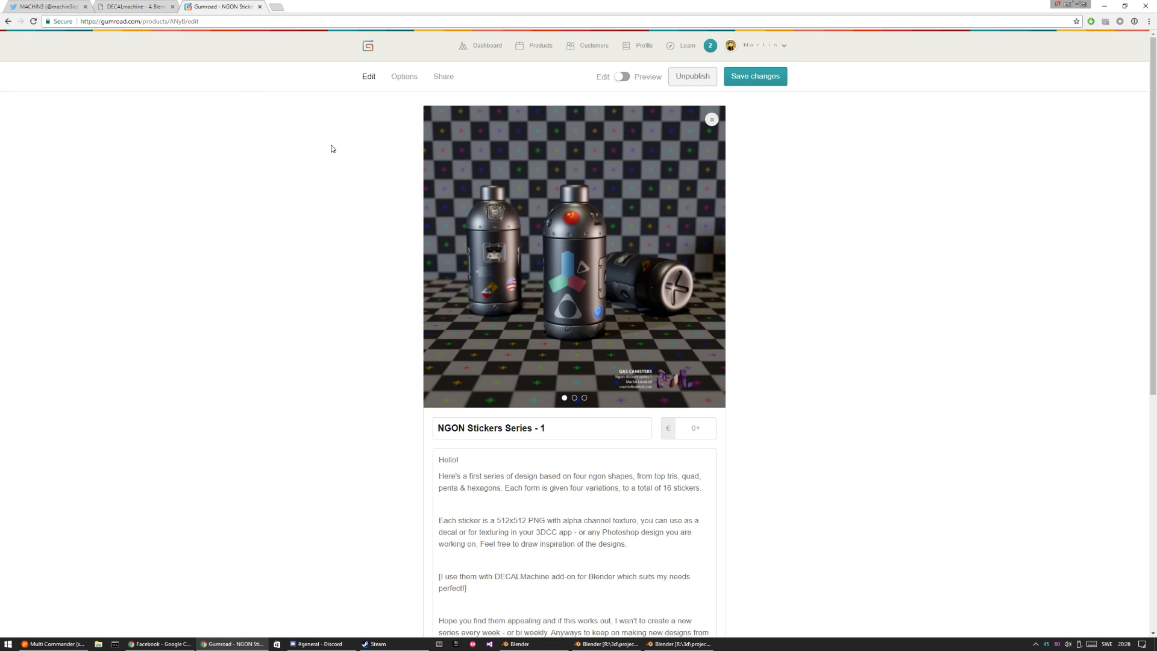
{"action": "mouse_move", "coordinate": [566, 226]}
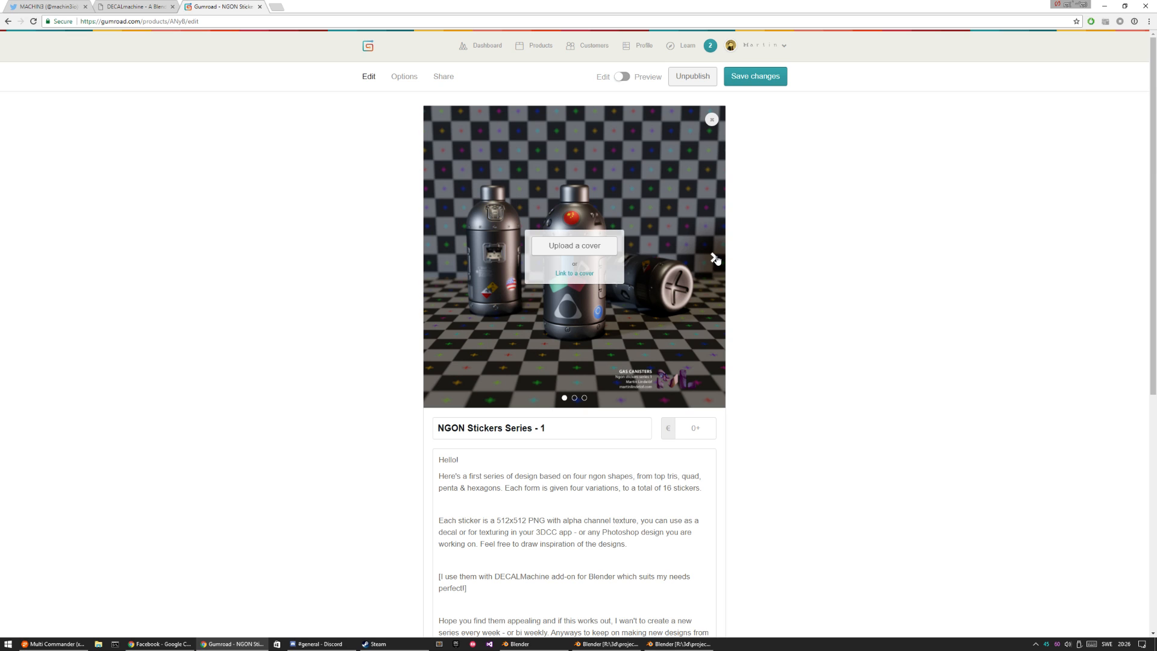
{"action": "scroll", "coordinate": [486, 389], "scroll_direction": "down", "scroll_amount": 2}
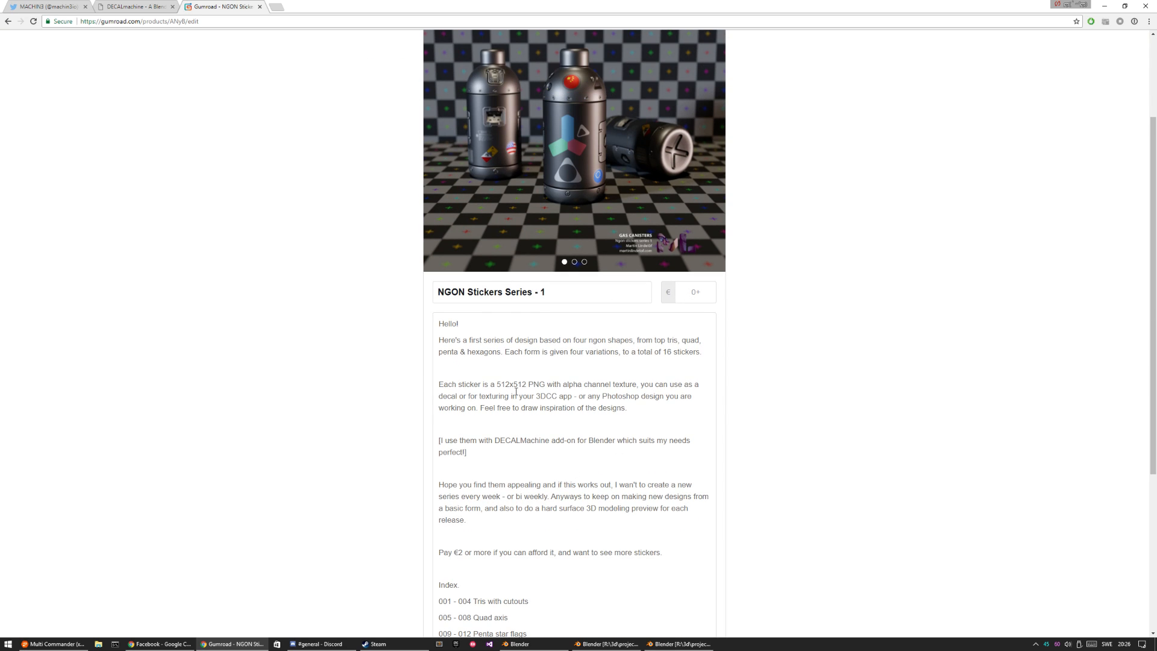
{"action": "scroll", "coordinate": [395, 453], "scroll_direction": "down", "scroll_amount": 2}
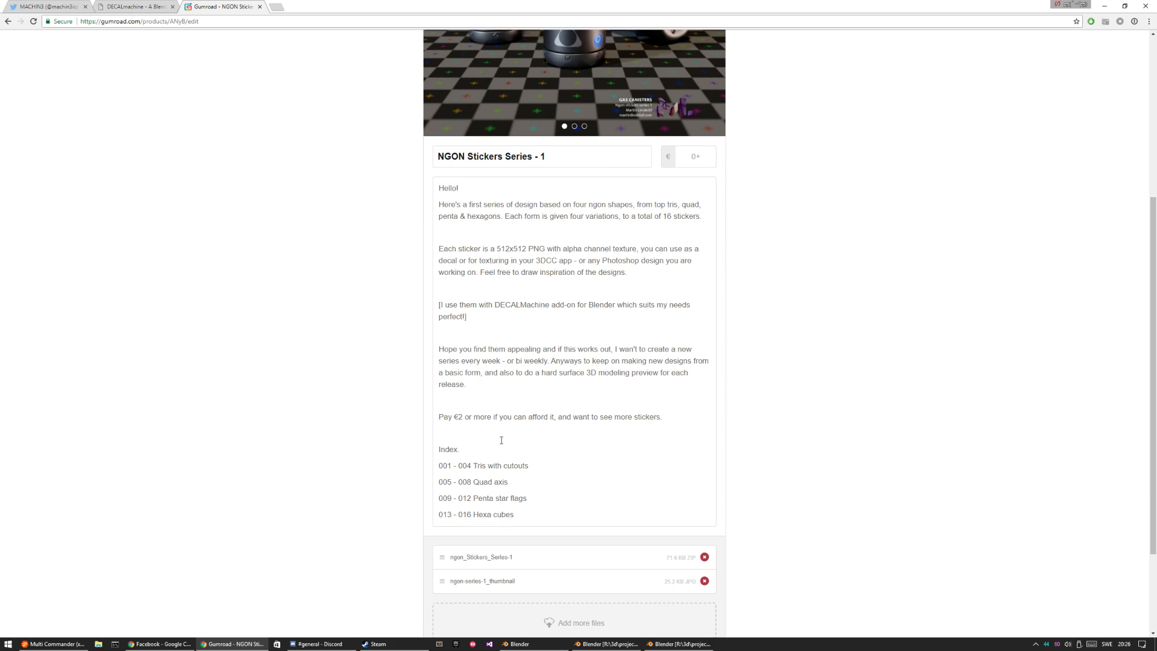
{"action": "scroll", "coordinate": [422, 360], "scroll_direction": "up", "scroll_amount": 4}
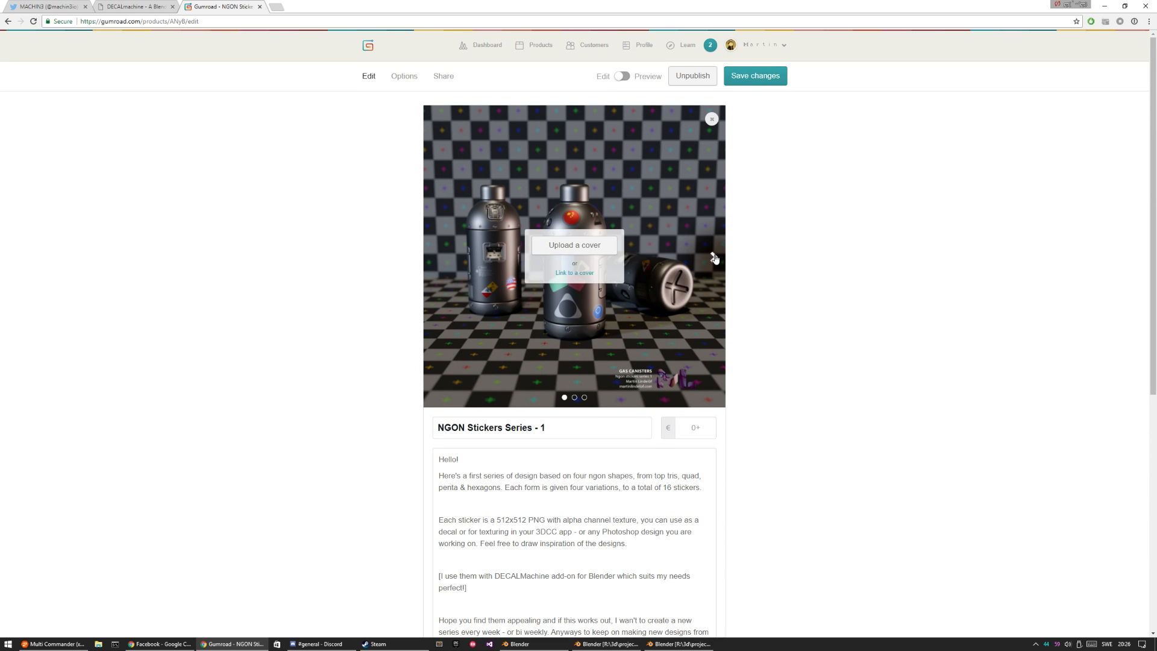
{"action": "left_click", "coordinate": [713, 257]}
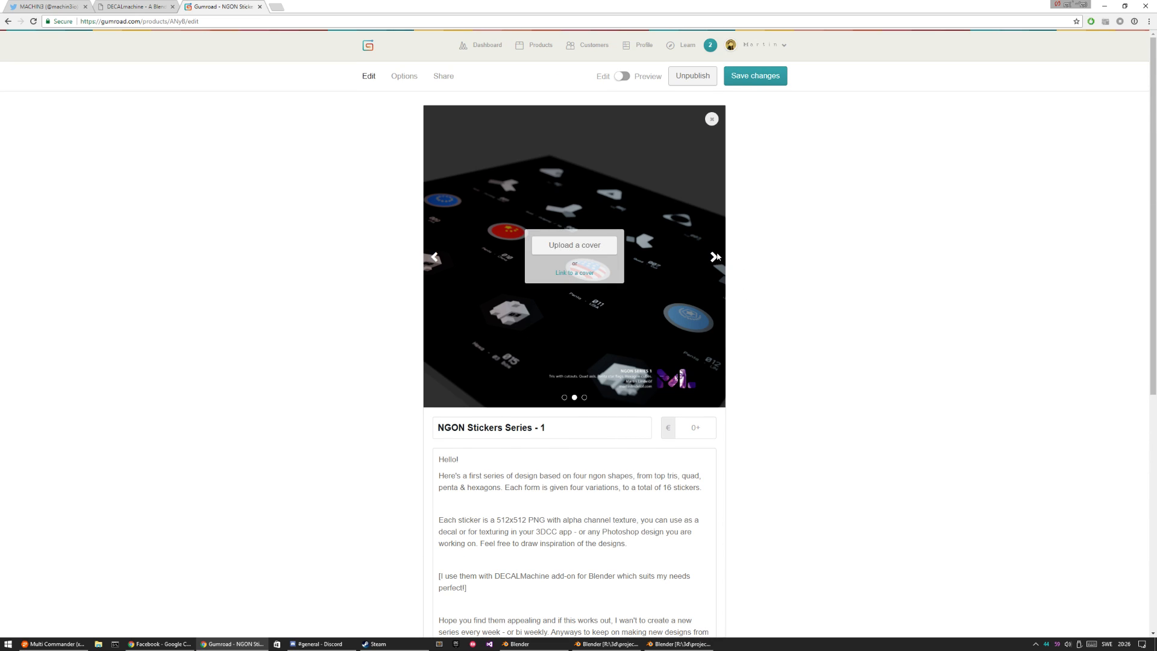
{"action": "left_click", "coordinate": [714, 258]}
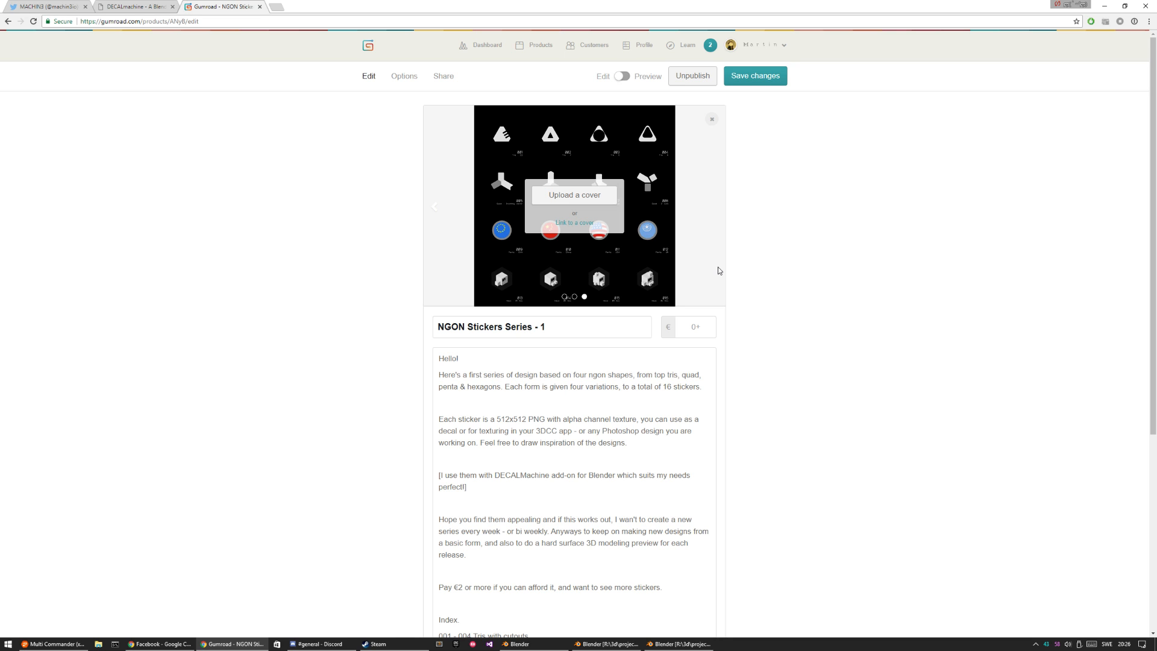
{"action": "left_click", "coordinate": [434, 207]}
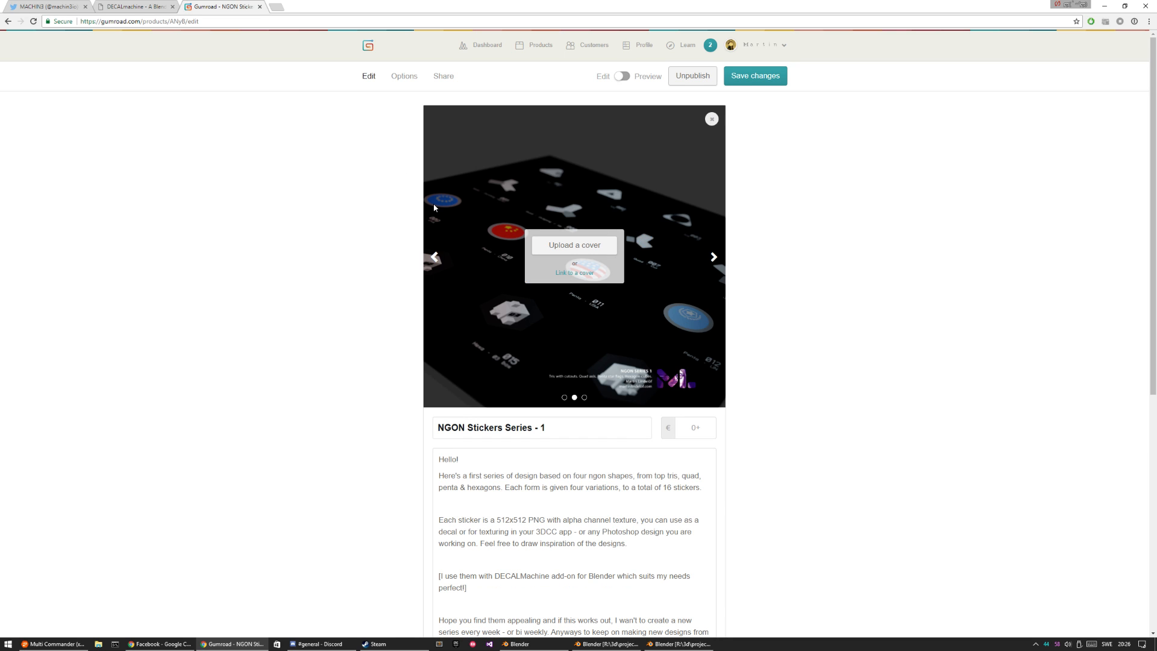
{"action": "left_click", "coordinate": [714, 256]}
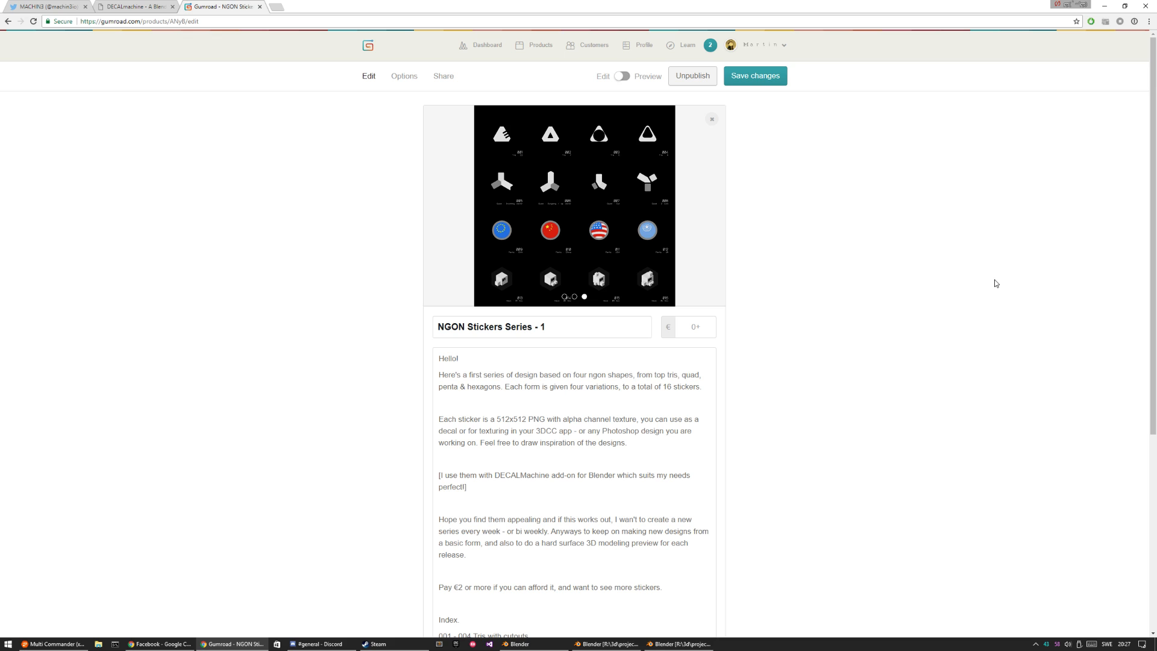
- Switch to Blender and insert the ngon_quad_007 info decal on the box's top face, beside the cross-shaped decal
{"action": "left_click", "coordinate": [520, 644]}
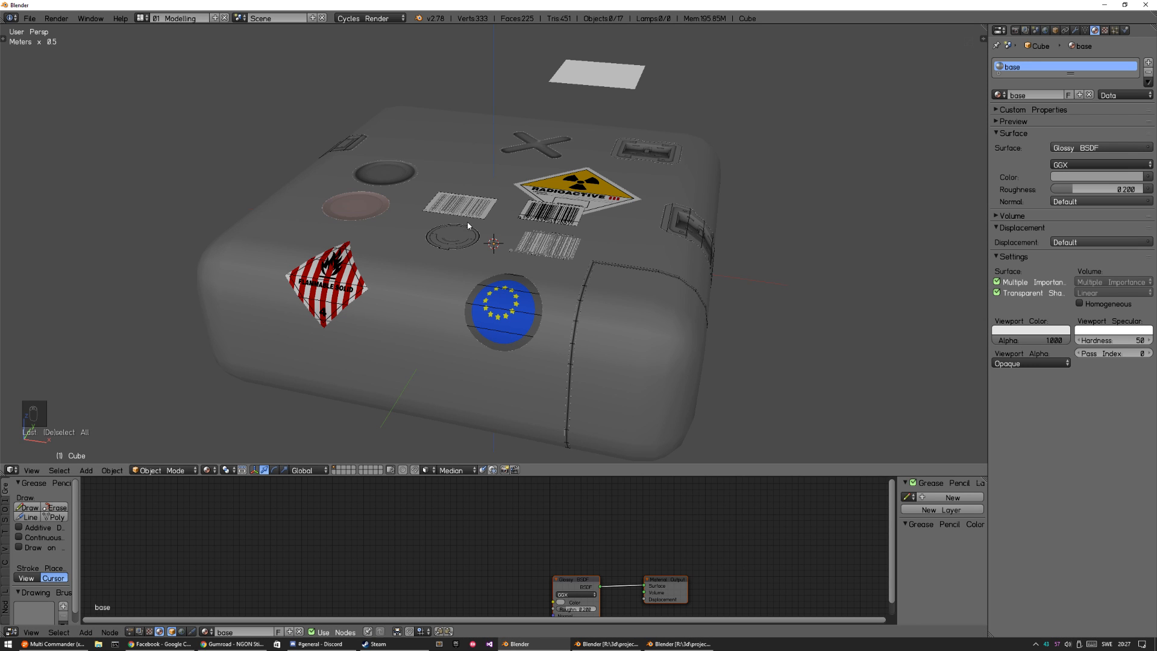
{"action": "key", "text": "d"}
{"action": "left_click", "coordinate": [584, 208]}
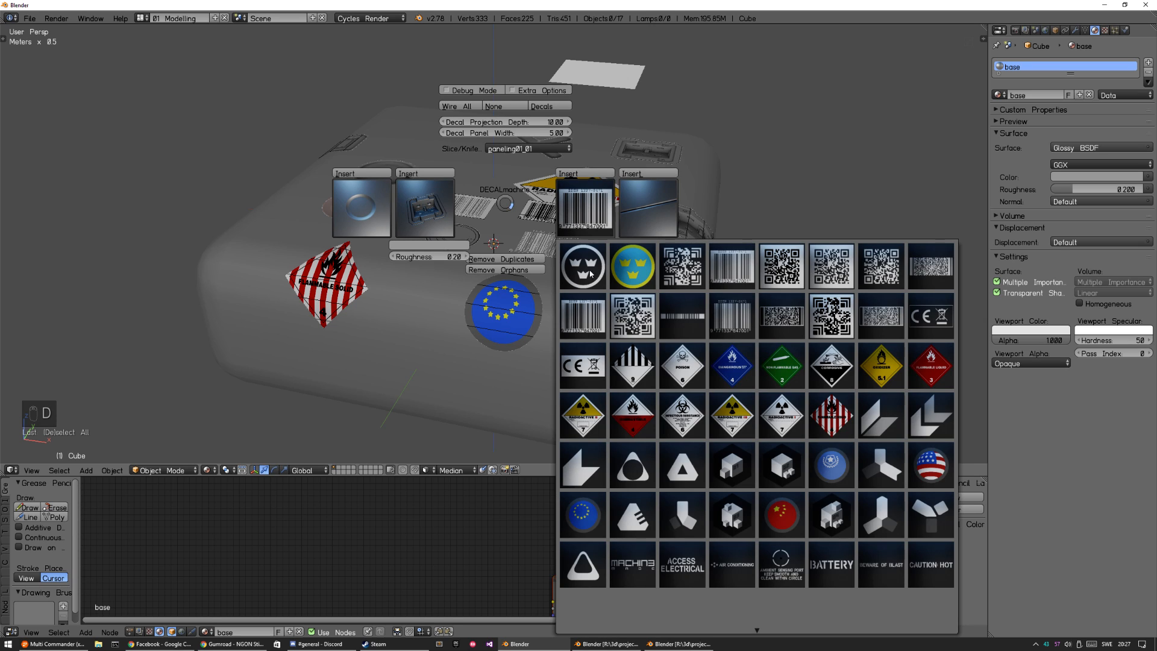
{"action": "left_click", "coordinate": [686, 525]}
{"action": "key", "text": "g"}
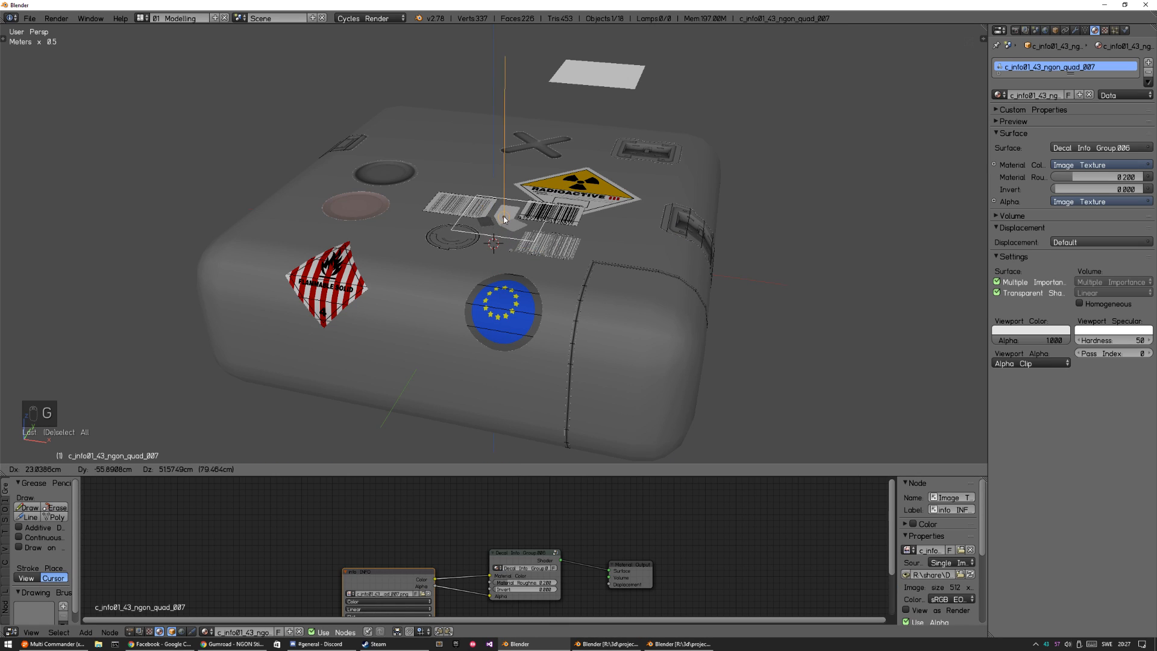
{"action": "left_click", "coordinate": [509, 336]}
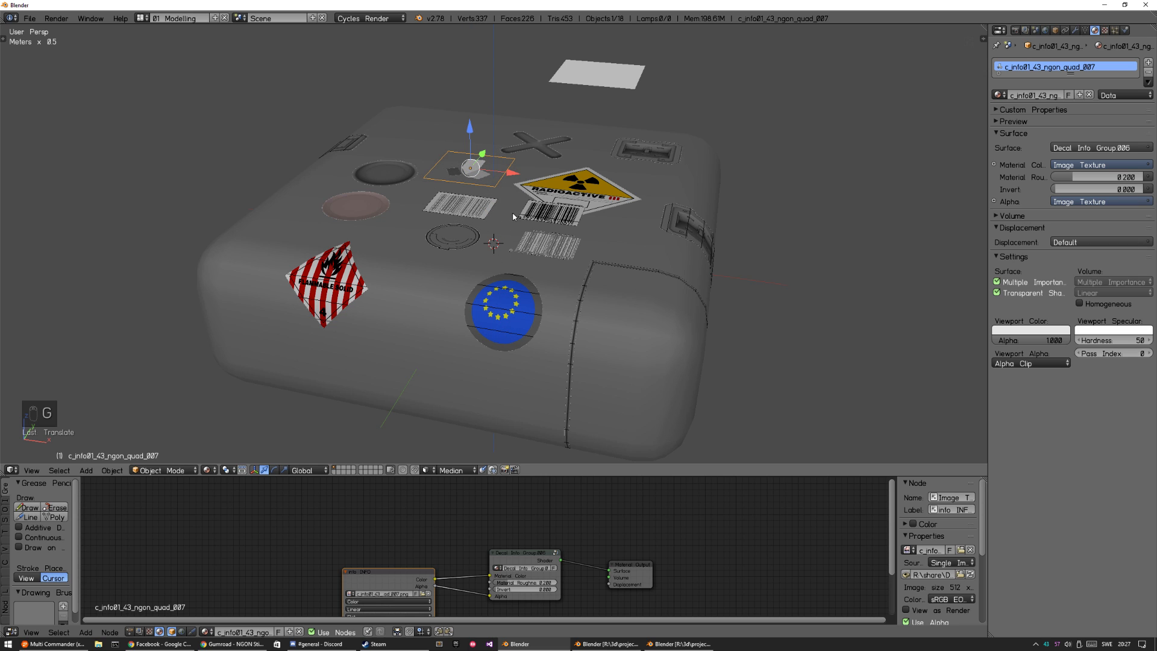
- Spread out the decal's material nodes and insert a ColorRamp between the image texture's colour and the Decal Info group
{"action": "key", "text": "f"}
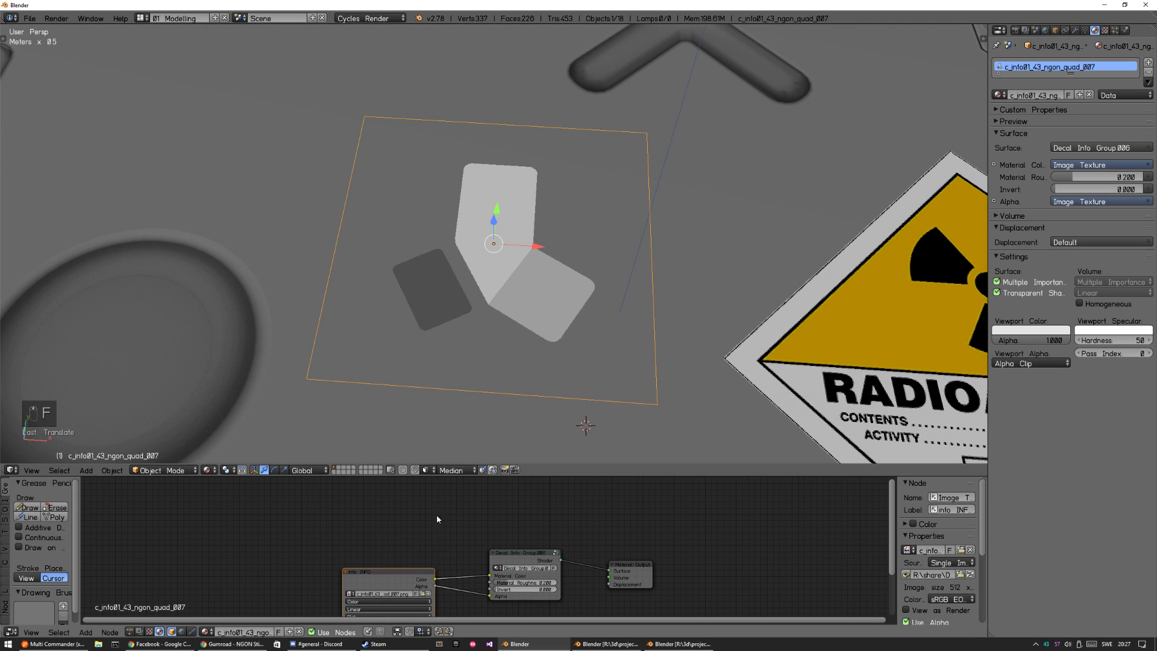
{"action": "key", "text": "a"}
{"action": "key", "text": "a"}
{"action": "left_click_drag", "start_coordinate": [401, 590], "coordinate": [243, 593]}
{"action": "left_click_drag", "start_coordinate": [495, 561], "coordinate": [534, 535]}
{"action": "key", "text": "shift+a"}
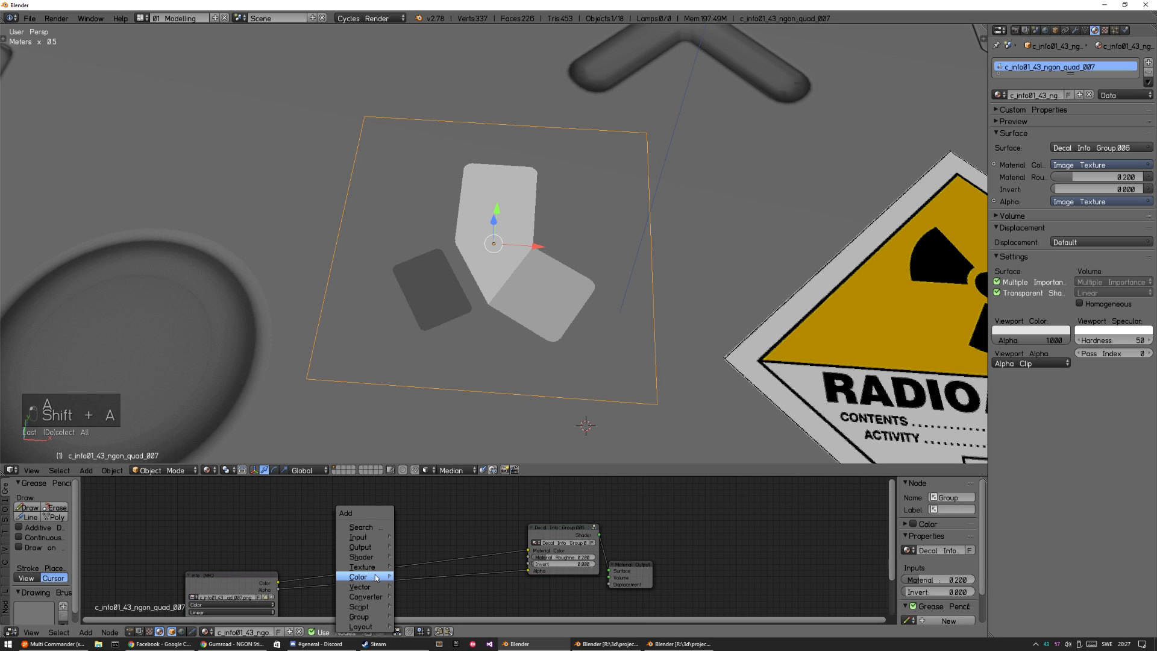
{"action": "mouse_move", "coordinate": [374, 596]}
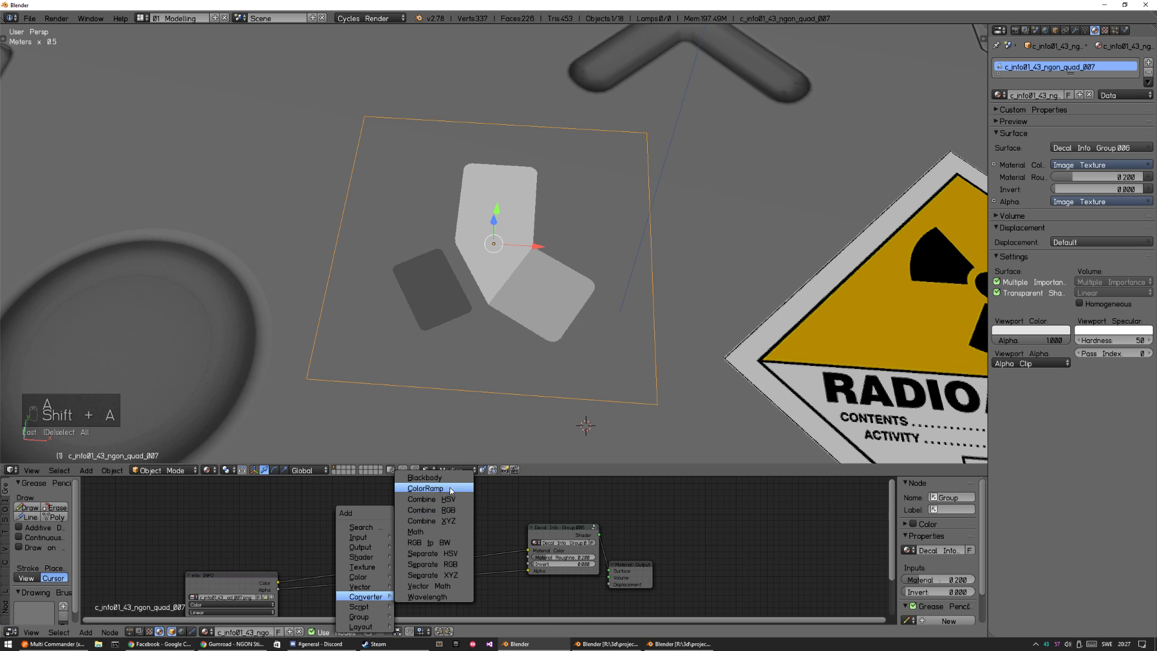
{"action": "left_click", "coordinate": [425, 488]}
{"action": "left_click", "coordinate": [380, 558]}
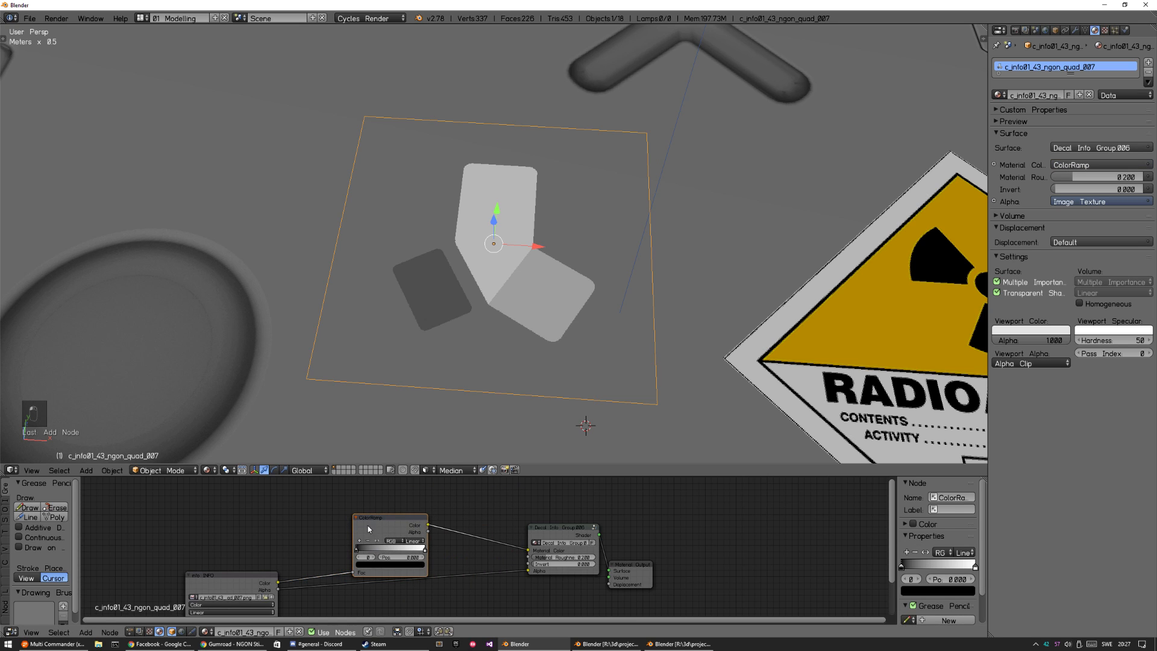
- Set the ColorRamp interpolation to Constant and arrange three stops at positions 0.213, 0.471 and 0.775
{"action": "left_click", "coordinate": [413, 540]}
{"action": "left_click", "coordinate": [425, 507]}
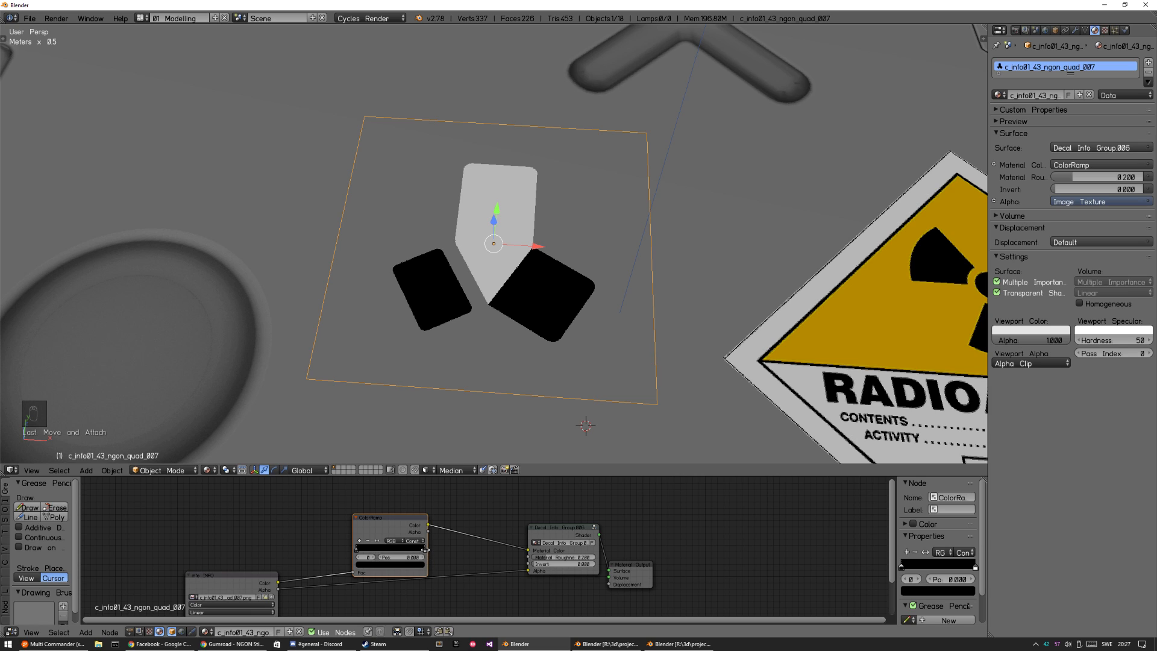
{"action": "left_click_drag", "start_coordinate": [359, 552], "coordinate": [369, 543]}
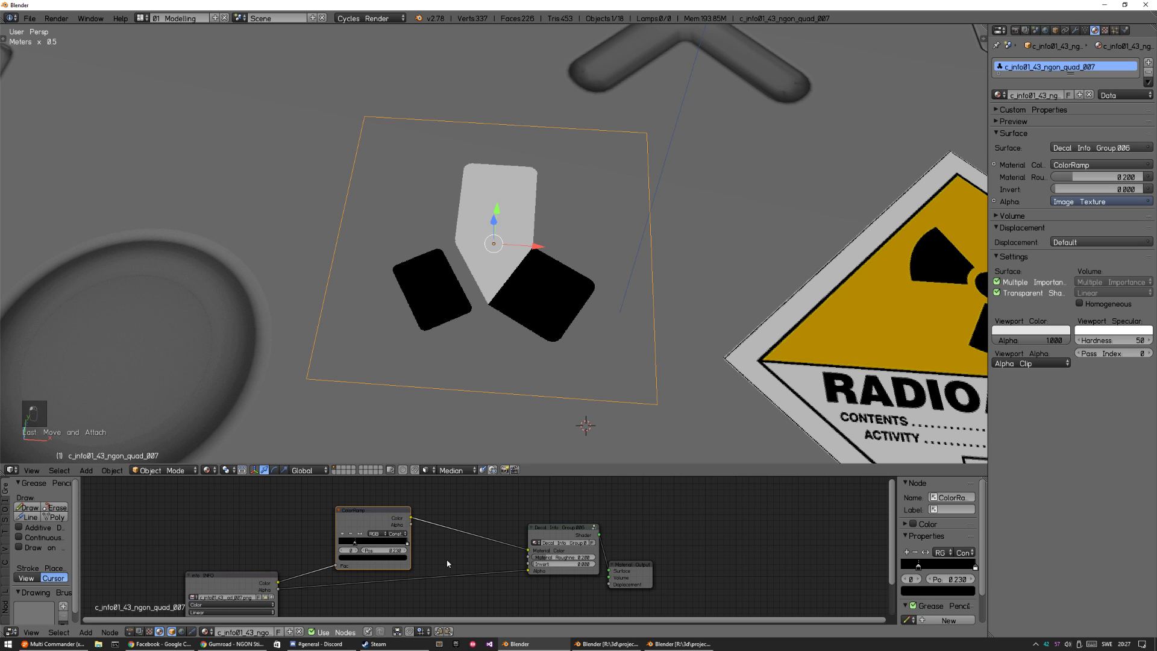
{"action": "scroll", "coordinate": [446, 559], "scroll_direction": "up", "scroll_amount": 3}
{"action": "middle_click_drag", "start_coordinate": [362, 550], "coordinate": [459, 540]}
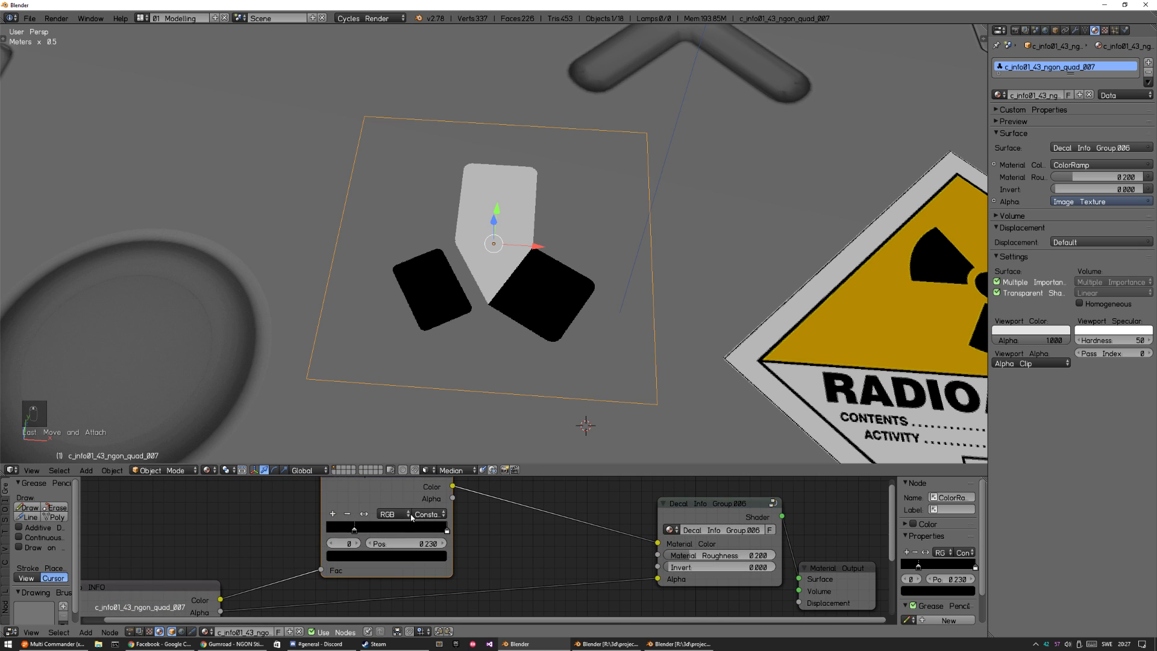
{"action": "left_click_drag", "start_coordinate": [447, 533], "coordinate": [353, 530]}
{"action": "left_click", "coordinate": [333, 514]}
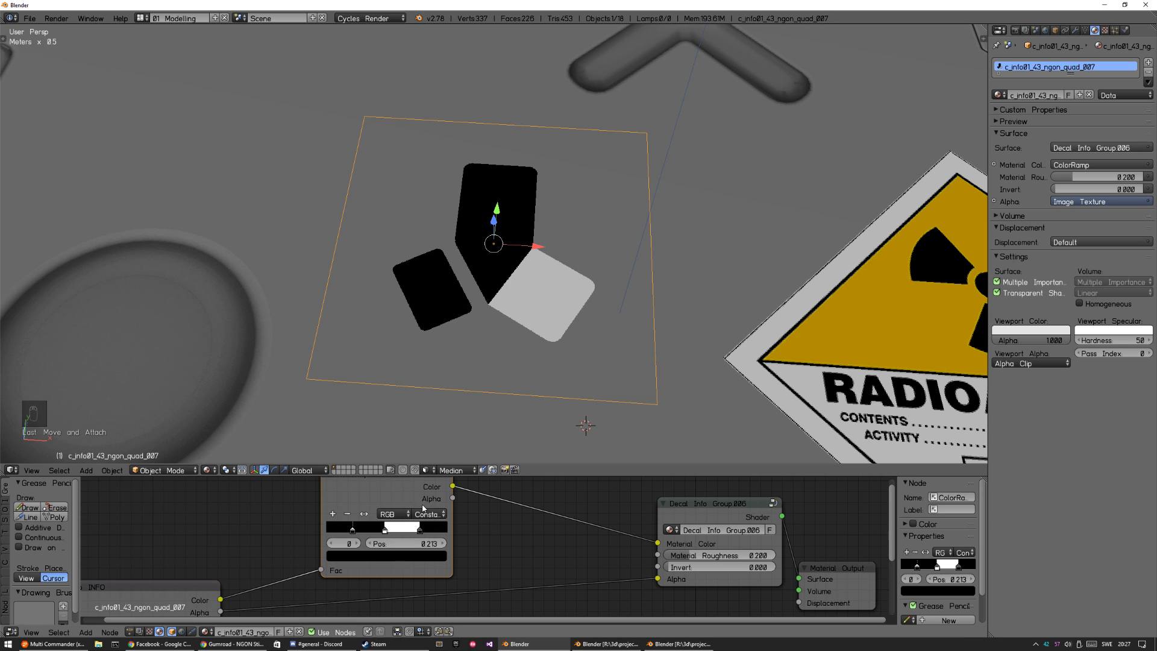
- Colour the first ColorRamp stop light red
{"action": "left_click", "coordinate": [385, 532]}
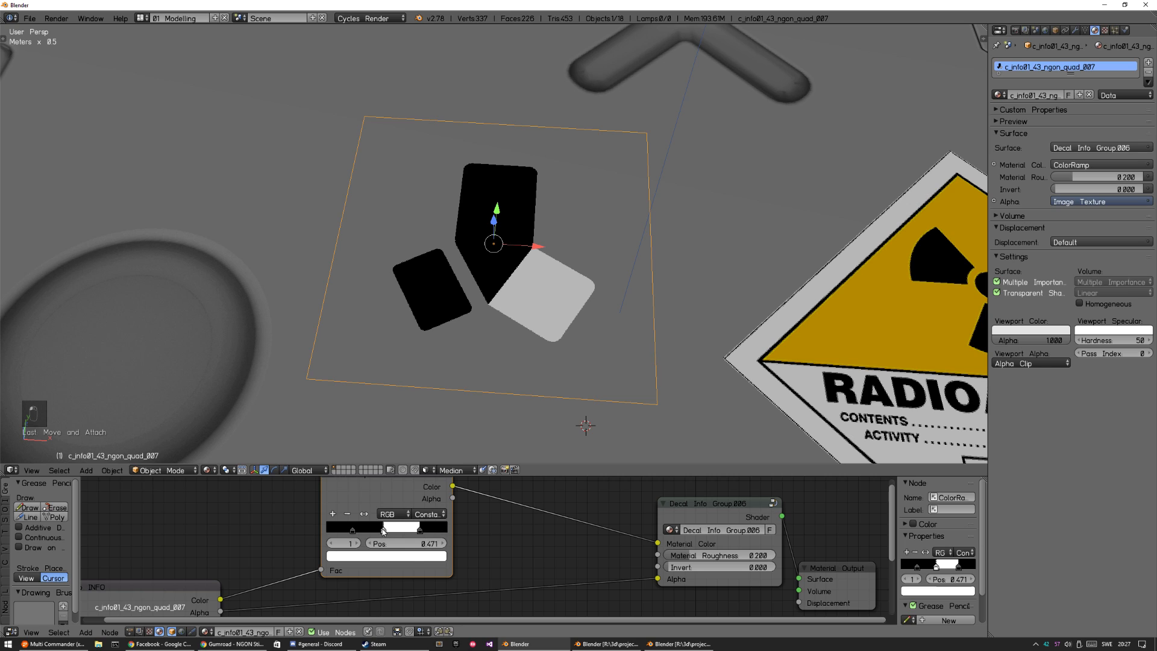
{"action": "left_click", "coordinate": [352, 531]}
{"action": "left_click", "coordinate": [358, 557]}
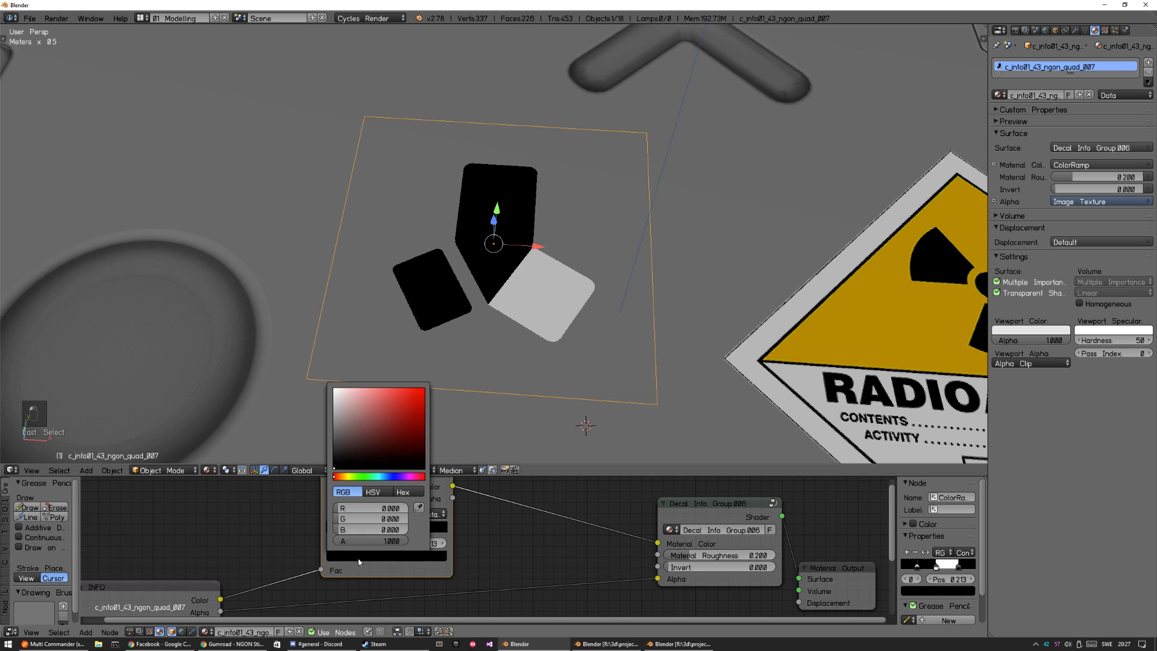
{"action": "left_click", "coordinate": [392, 415]}
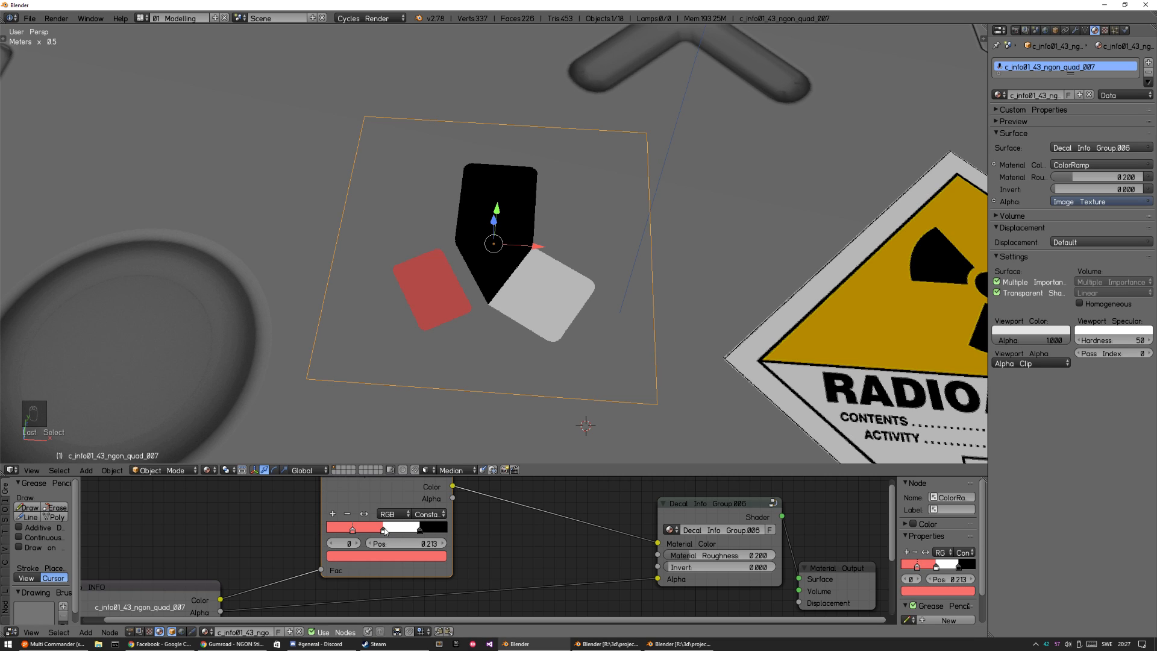
- Colour the ColorRamp's middle stop at 0.471 light cyan
{"action": "left_click", "coordinate": [384, 532]}
{"action": "left_click", "coordinate": [382, 556]}
{"action": "left_click", "coordinate": [382, 413]}
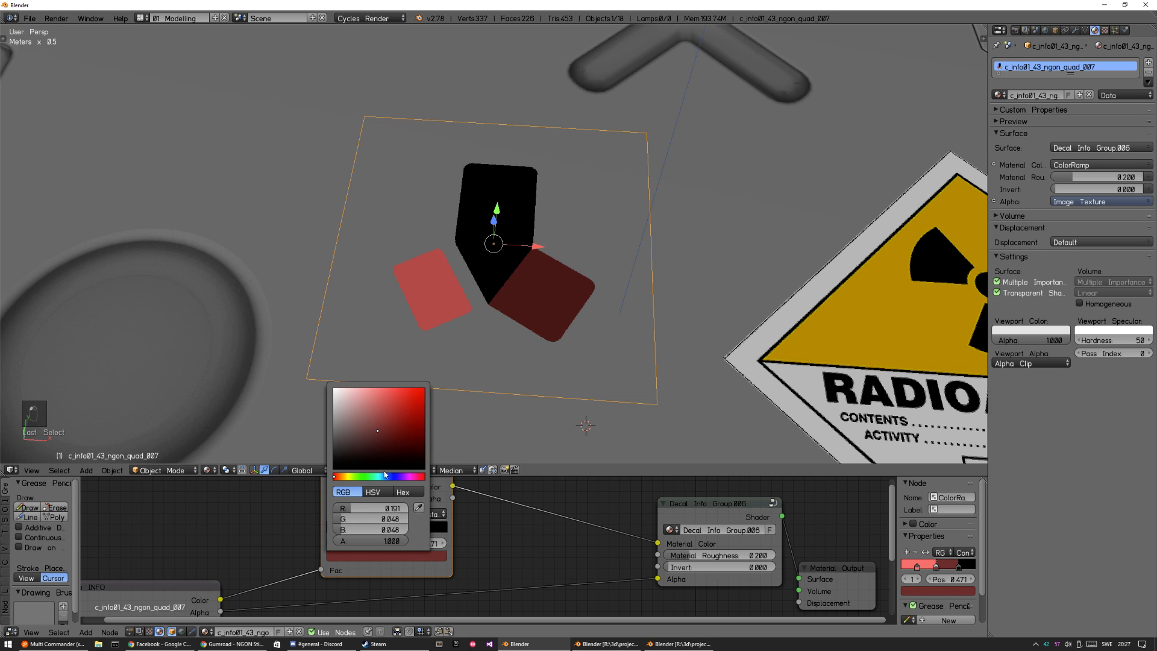
{"action": "left_click", "coordinate": [381, 476]}
{"action": "left_click", "coordinate": [375, 395]}
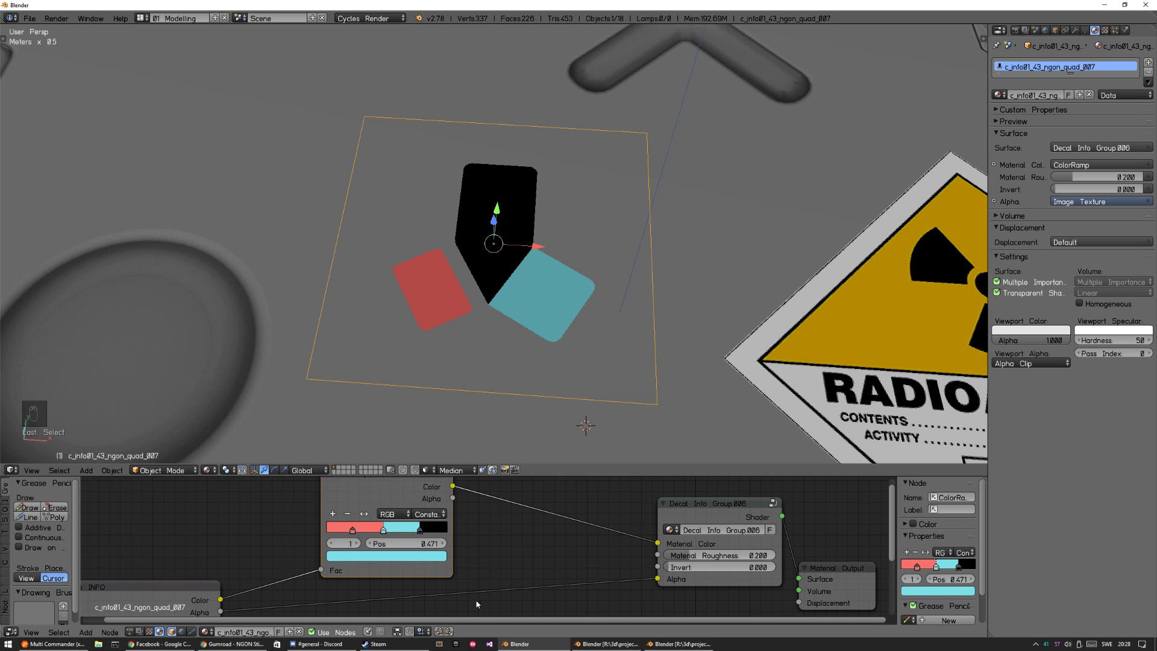
- Colour the ColorRamp's last stop at 0.775 light green
{"action": "left_click", "coordinate": [420, 530]}
{"action": "left_click", "coordinate": [395, 556]}
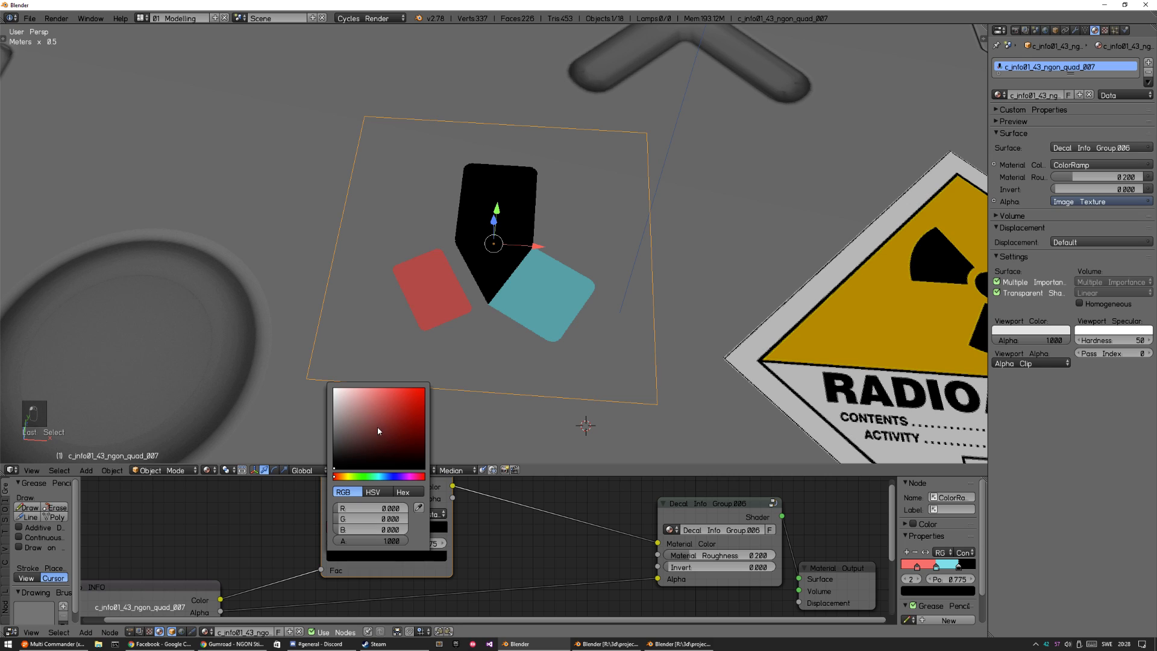
{"action": "left_click", "coordinate": [367, 477]}
{"action": "left_click", "coordinate": [381, 403]}
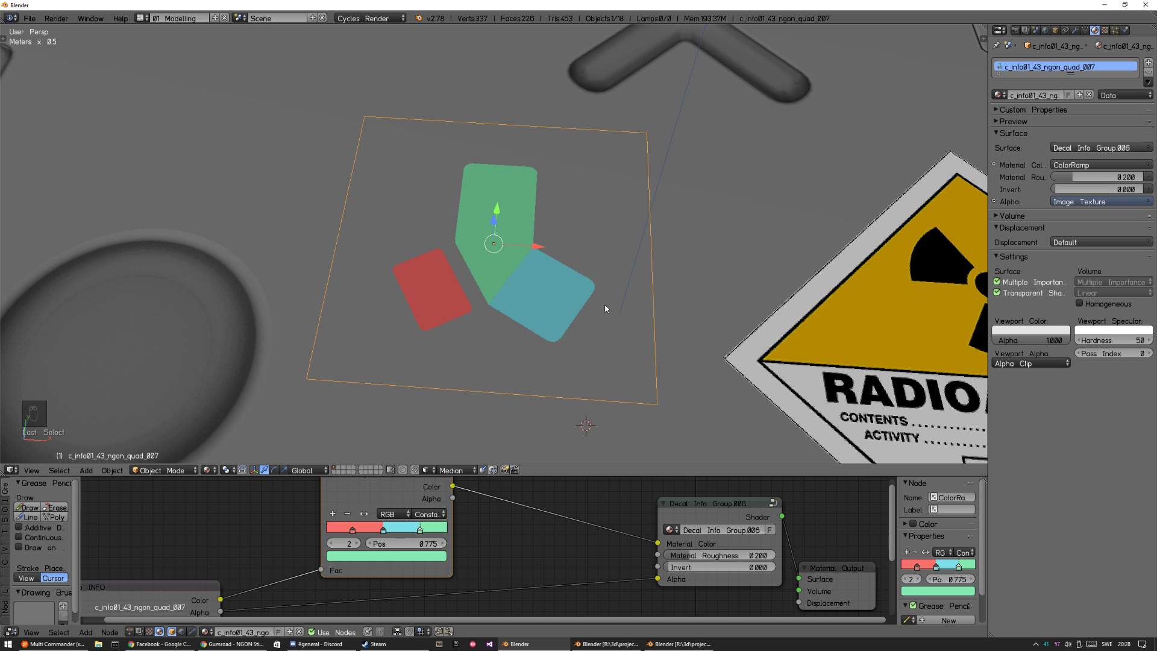
- Scale up the coloured ngon decal until it covers much of the box's top face
{"action": "key", "text": "s"}
{"action": "left_click", "coordinate": [833, 146]}
{"action": "scroll", "coordinate": [748, 202], "scroll_direction": "down", "scroll_amount": 5}
{"action": "key", "text": "a"}
{"action": "scroll", "coordinate": [733, 182], "scroll_direction": "down", "scroll_amount": 3}
{"action": "middle_click_drag", "start_coordinate": [718, 193], "coordinate": [675, 247]}
{"action": "right_click", "coordinate": [515, 245]}
{"action": "scroll", "coordinate": [588, 324], "scroll_direction": "up", "scroll_amount": 2}
{"action": "key", "text": "s"}
{"action": "left_click", "coordinate": [674, 269]}
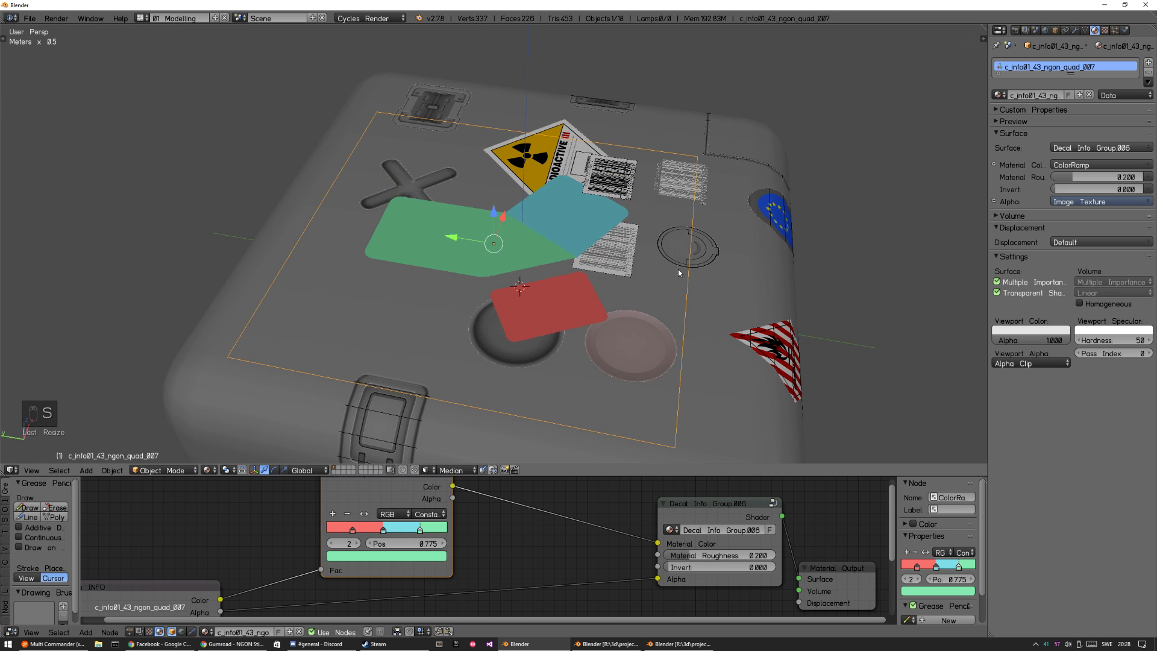
- Adjust the ngon decal's height above the box surface and clear the selection
{"action": "key", "text": "d"}
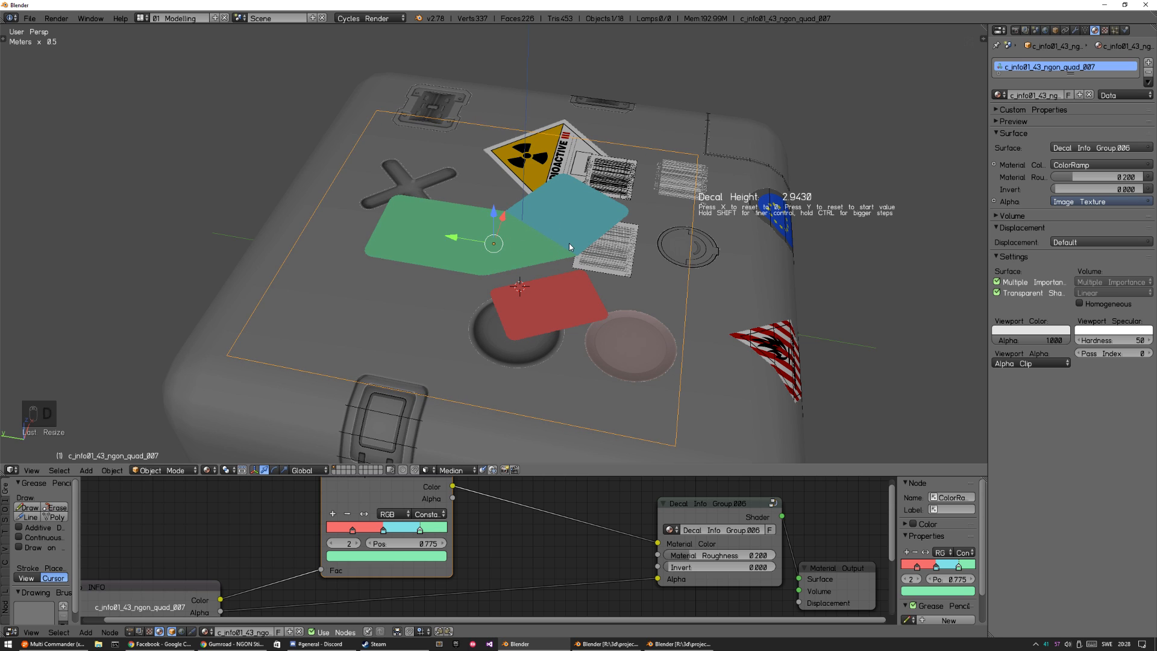
{"action": "left_click", "coordinate": [667, 312]}
{"action": "key", "text": "a"}
{"action": "middle_click_drag", "start_coordinate": [667, 312], "coordinate": [453, 353]}
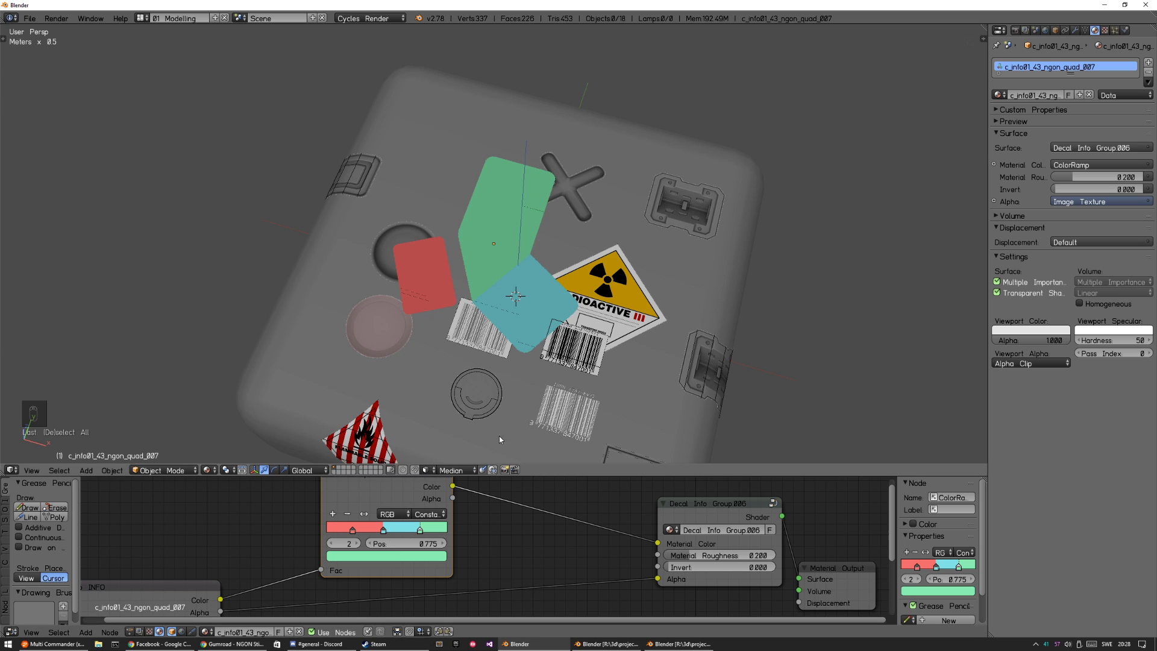
- Switch to the ngons-serie-1.blend window and examine the row of source shapes for the ngon decals, from triangles to flag globes
{"action": "left_click", "coordinate": [603, 644]}
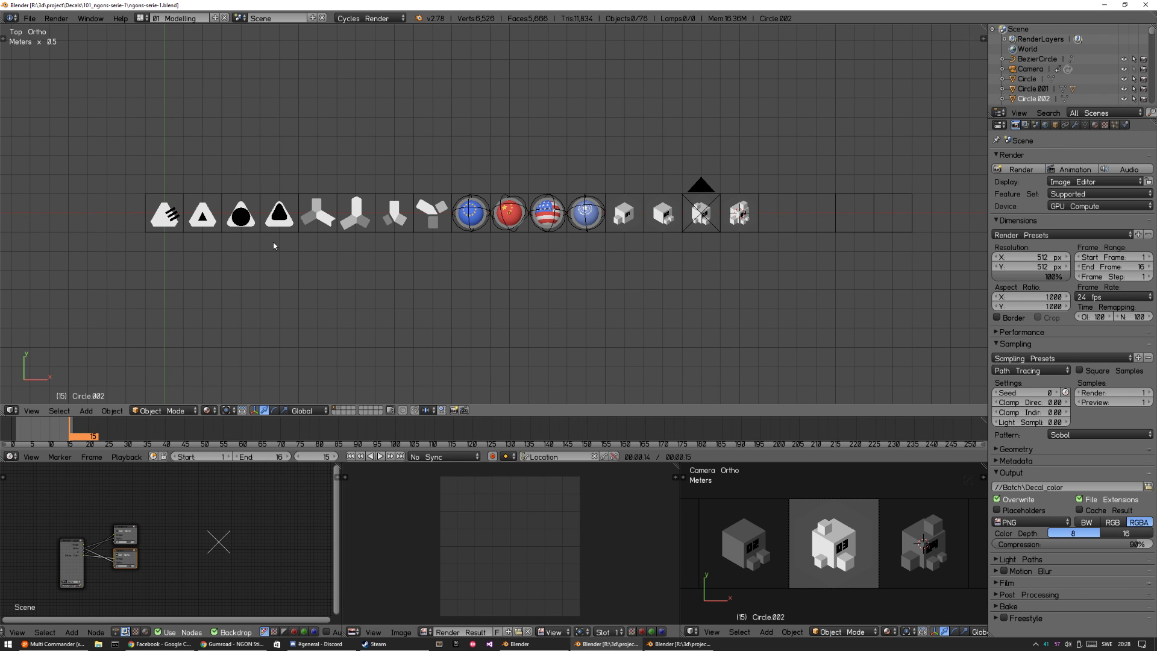
{"action": "middle_click_drag", "start_coordinate": [274, 246], "coordinate": [527, 316], "text": "shift"}
{"action": "right_click", "coordinate": [406, 270]}
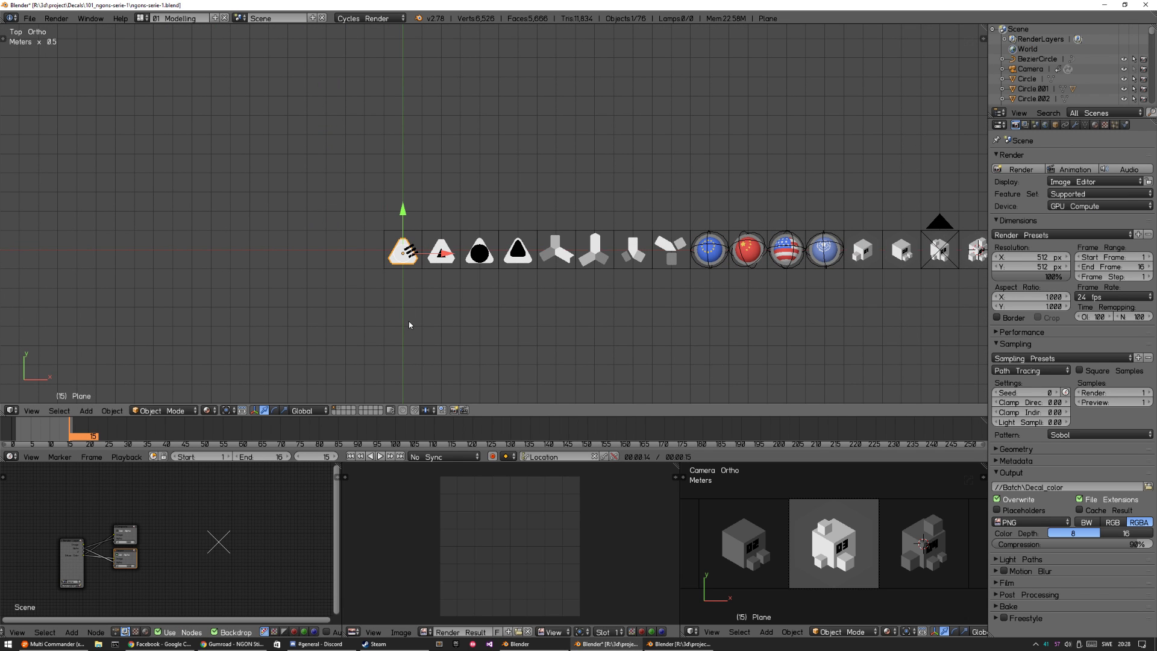
{"action": "scroll", "coordinate": [464, 315], "scroll_direction": "up", "scroll_amount": 5}
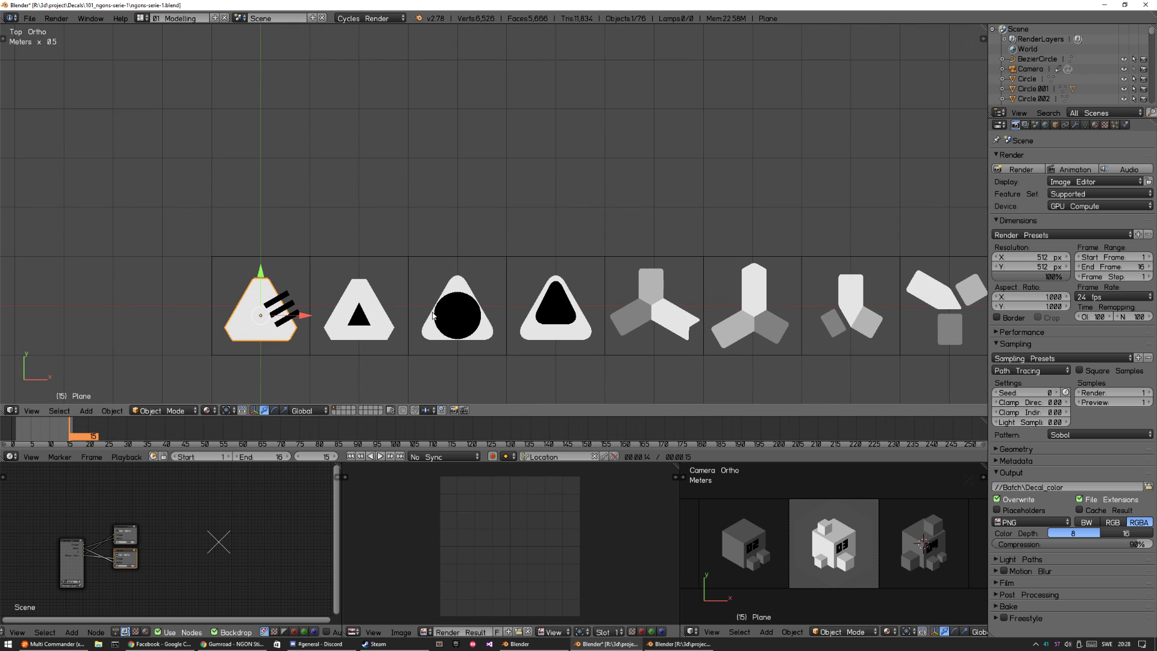
{"action": "middle_click_drag", "start_coordinate": [364, 303], "coordinate": [473, 290], "text": "shift"}
{"action": "key", "text": "a"}
{"action": "middle_click_drag", "start_coordinate": [675, 301], "coordinate": [264, 326], "text": "shift"}
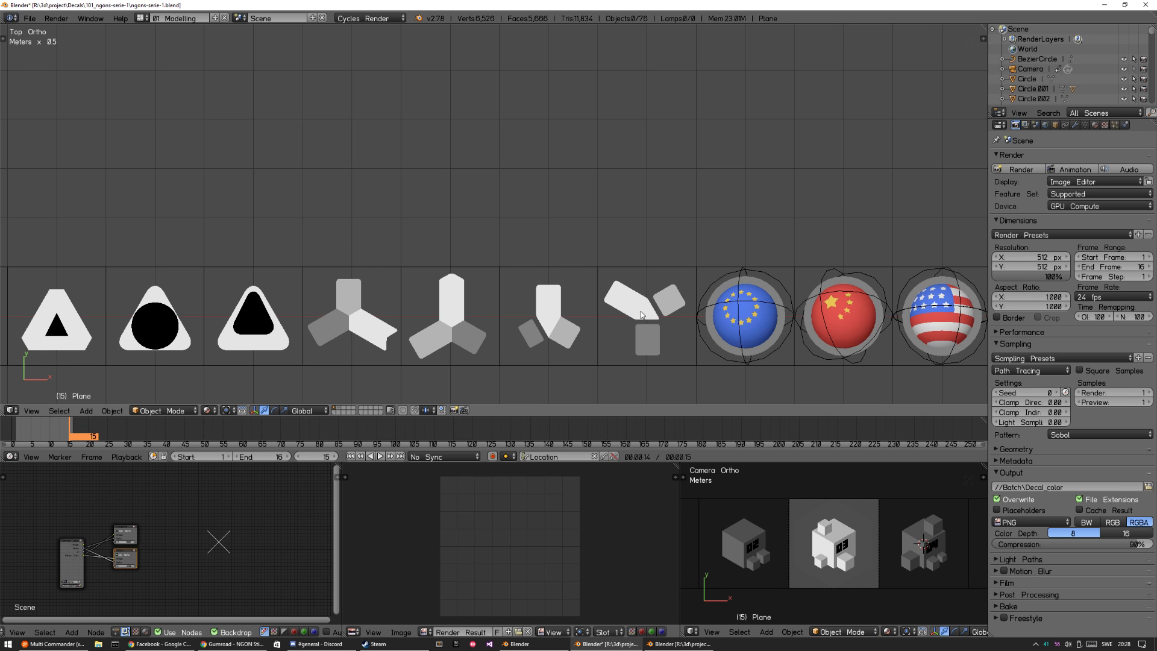
{"action": "middle_click_drag", "start_coordinate": [673, 306], "coordinate": [411, 302], "text": "shift"}
{"action": "middle_click_drag", "start_coordinate": [568, 263], "coordinate": [455, 245], "text": "shift"}
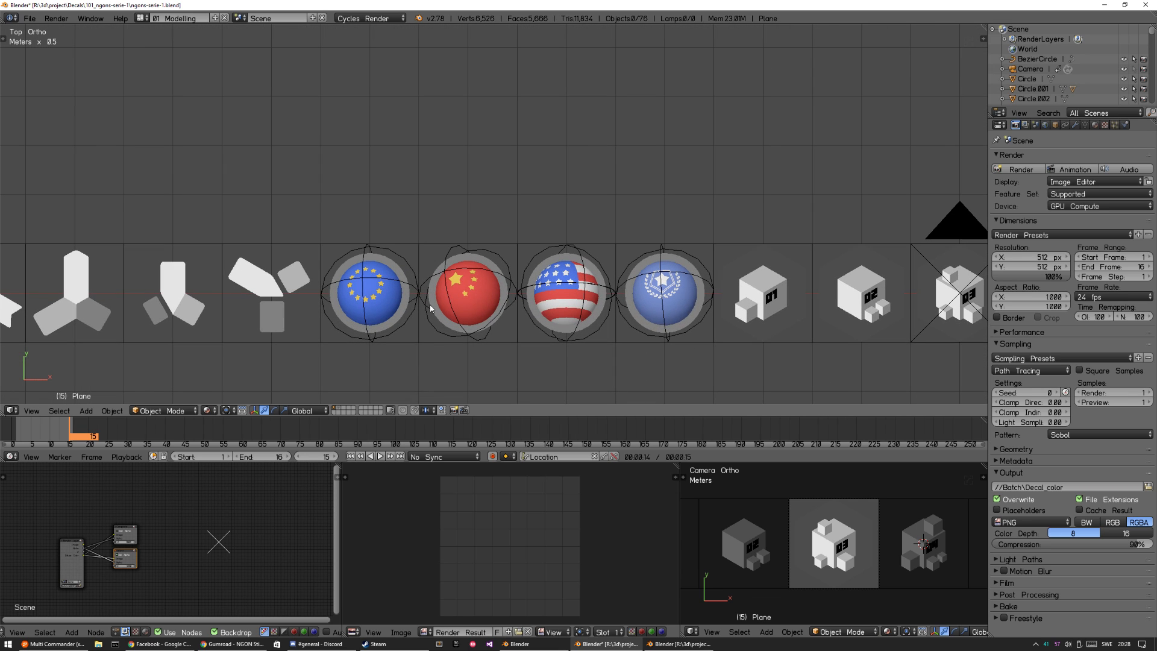
{"action": "scroll", "coordinate": [418, 327], "scroll_direction": "up", "scroll_amount": 3}
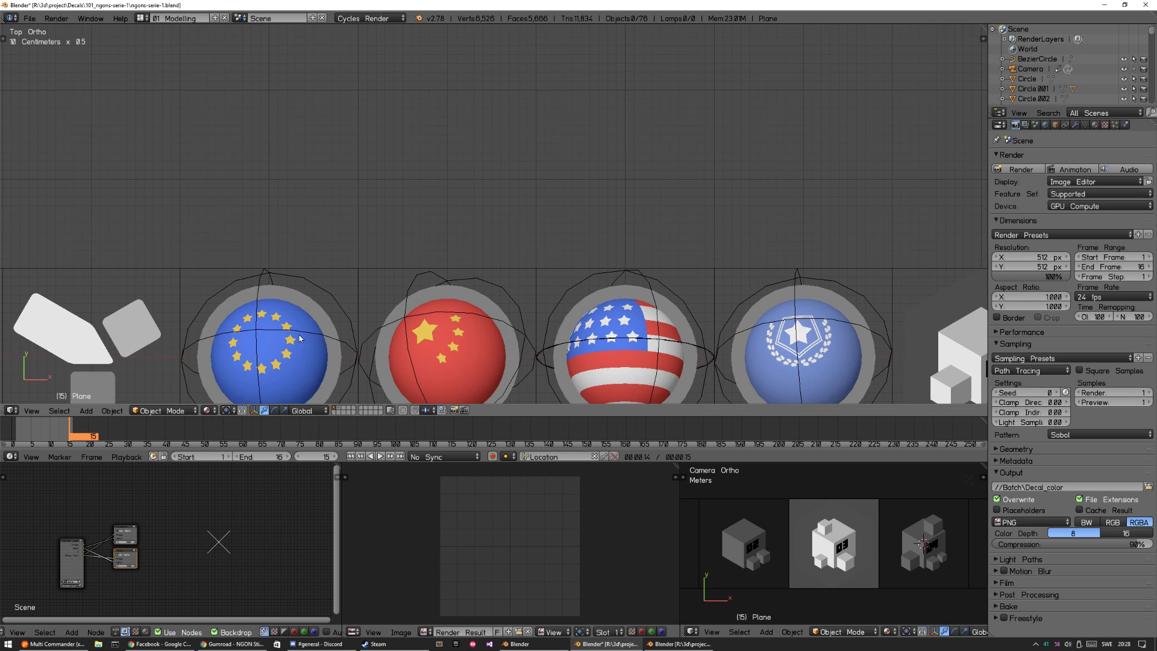
- Try freely rotating the blue EU flag globe with trackball rotation to turn its circle of stars
{"action": "right_click", "coordinate": [293, 338]}
{"action": "scroll", "coordinate": [425, 337], "scroll_direction": "down", "scroll_amount": 1}
{"action": "middle_click_drag", "start_coordinate": [425, 338], "coordinate": [485, 231], "text": "shift"}
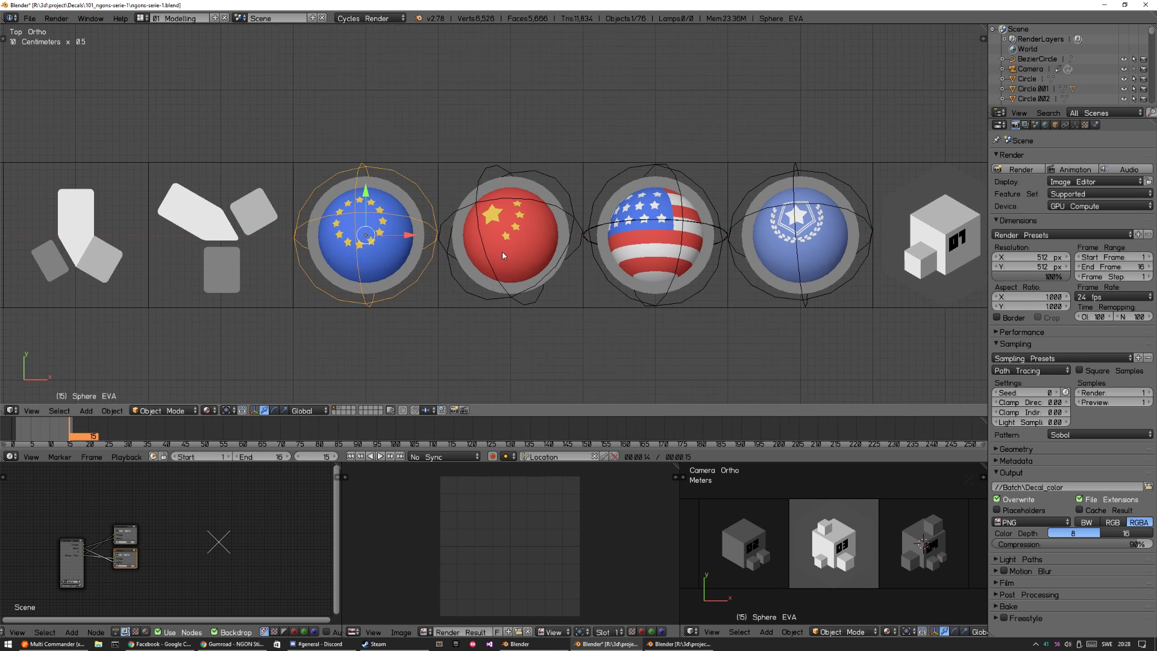
{"action": "scroll", "coordinate": [498, 225], "scroll_direction": "up", "scroll_amount": 2}
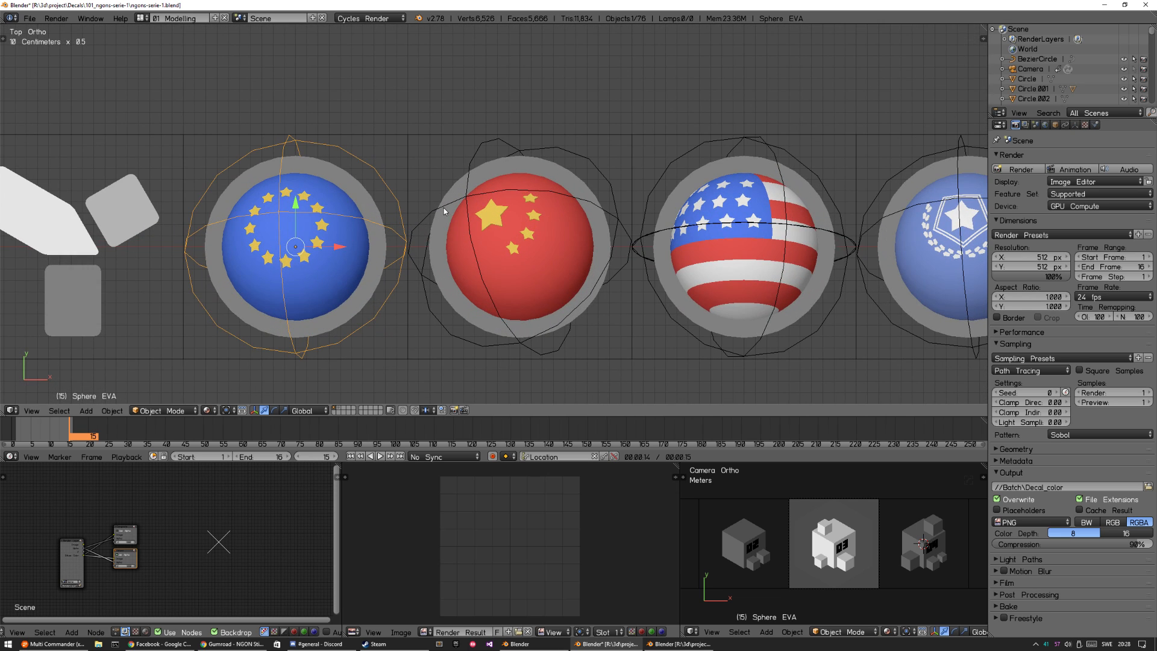
{"action": "key", "text": "r"}
{"action": "key", "text": "r"}
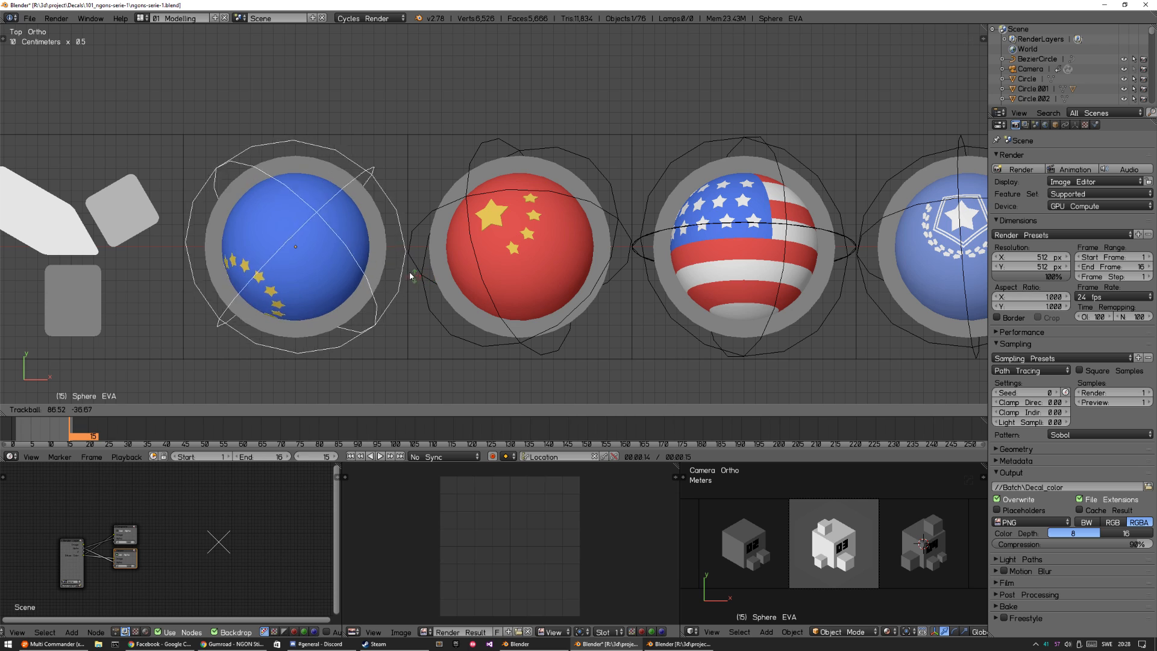
{"action": "right_click", "coordinate": [329, 216]}
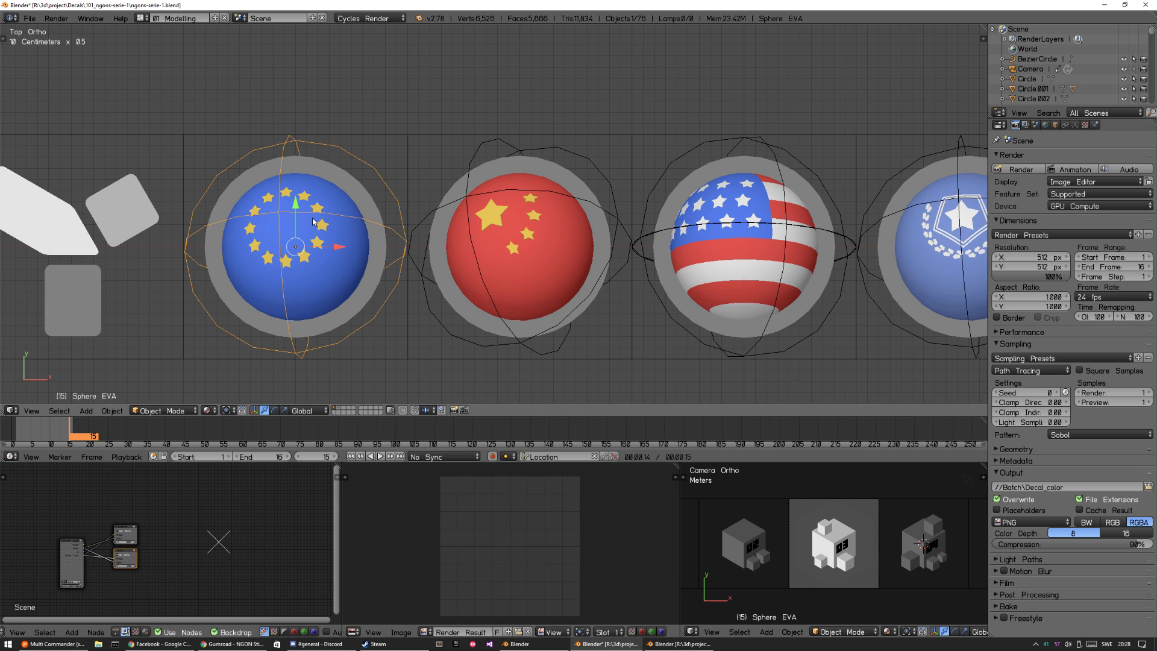
{"action": "key", "text": "r"}
{"action": "key", "text": "r"}
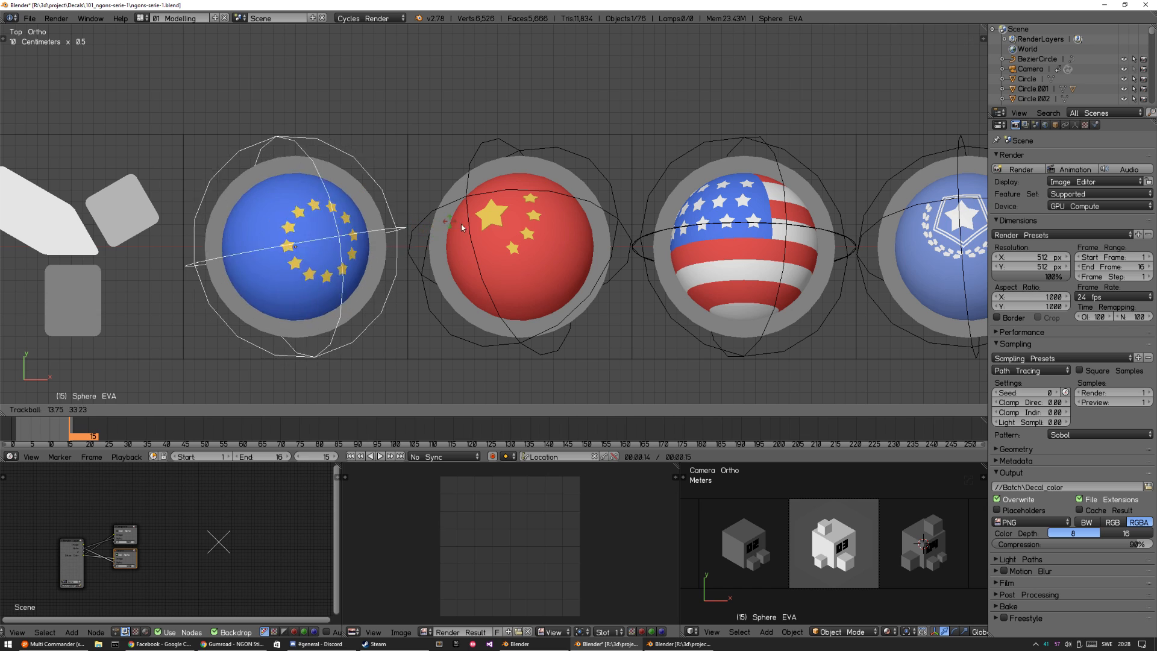
{"action": "right_click", "coordinate": [453, 231]}
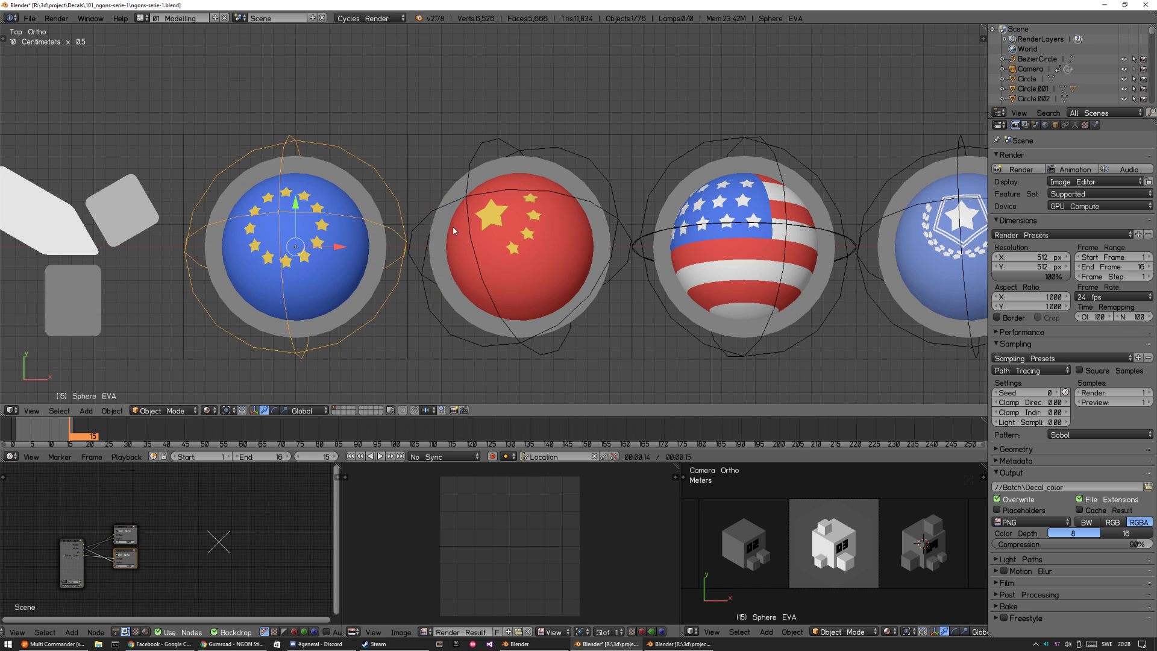
- Try a trackball rotation on the red China flag globe
{"action": "right_click", "coordinate": [508, 194]}
{"action": "key", "text": "r"}
{"action": "key", "text": "r"}
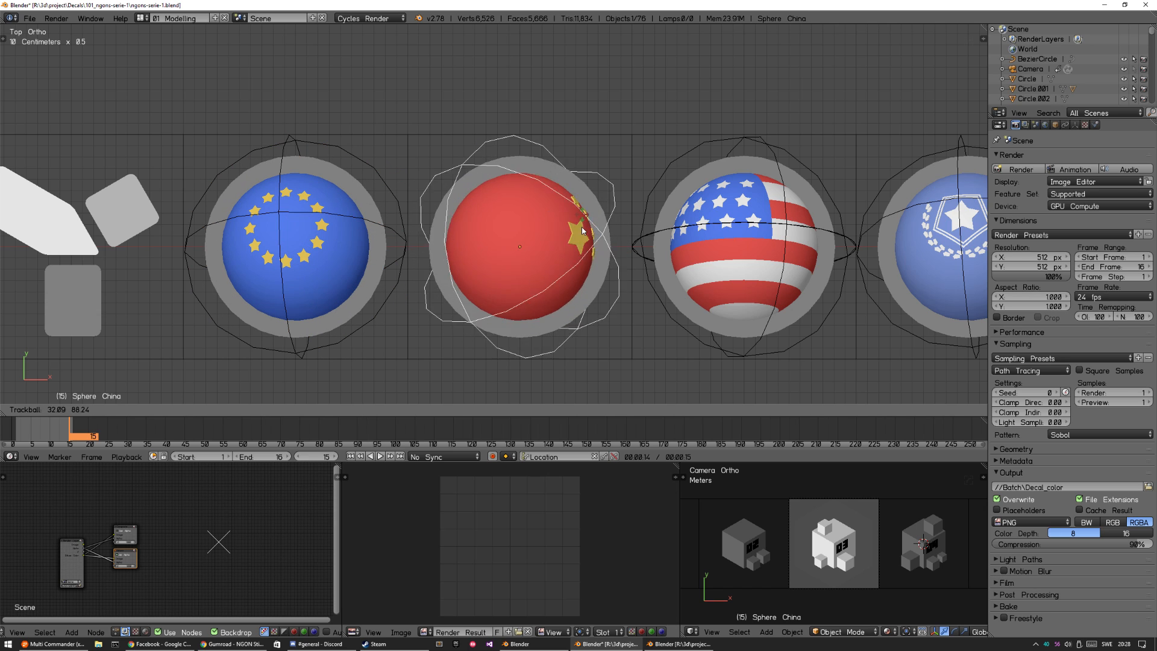
{"action": "right_click", "coordinate": [612, 248]}
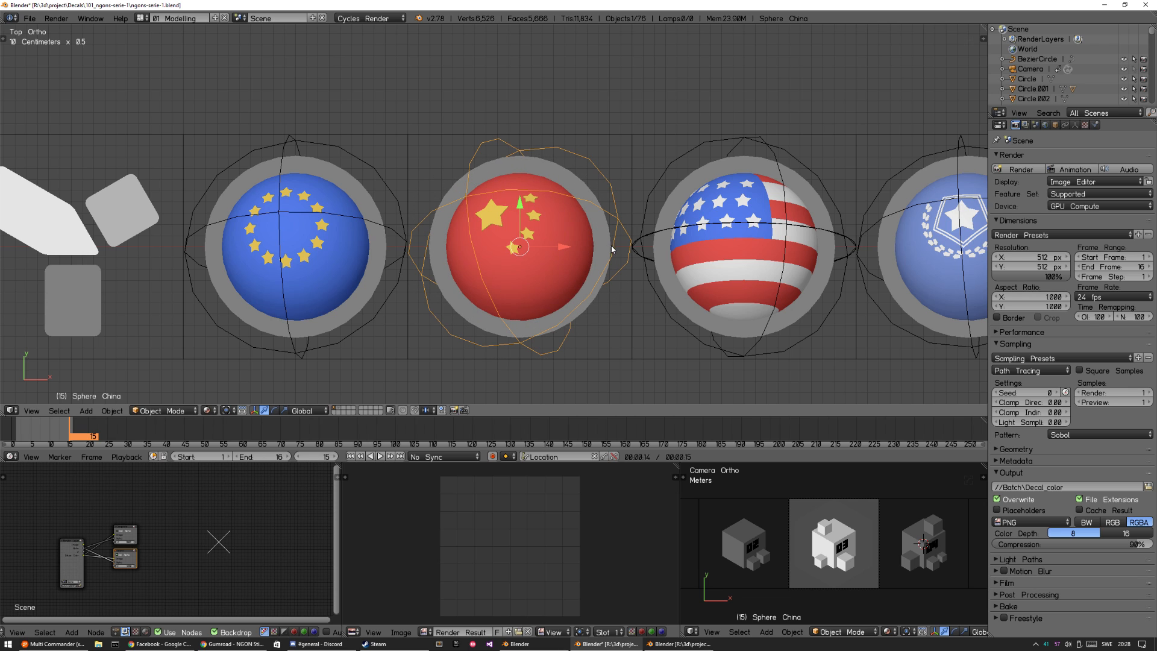
- Try trackball rotations on the US flag globe to shift its stars and stripes
{"action": "right_click", "coordinate": [772, 226]}
{"action": "right_click", "coordinate": [793, 224]}
{"action": "key", "text": "r"}
{"action": "key", "text": "r"}
{"action": "right_click", "coordinate": [822, 233]}
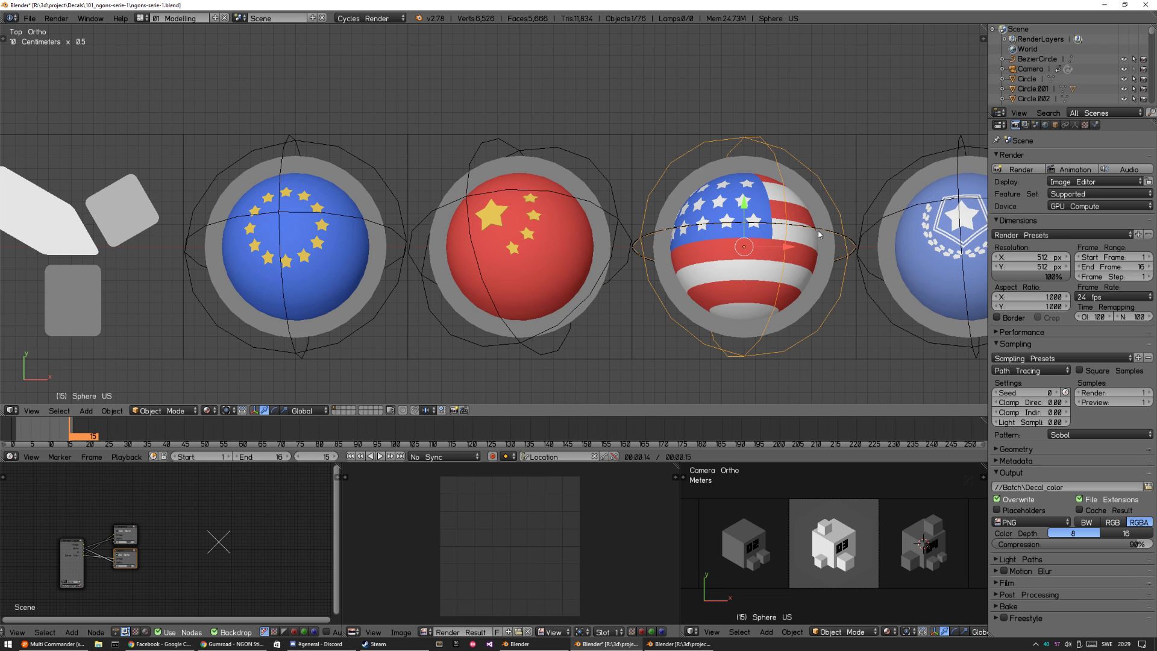
{"action": "key", "text": "r"}
{"action": "key", "text": "r"}
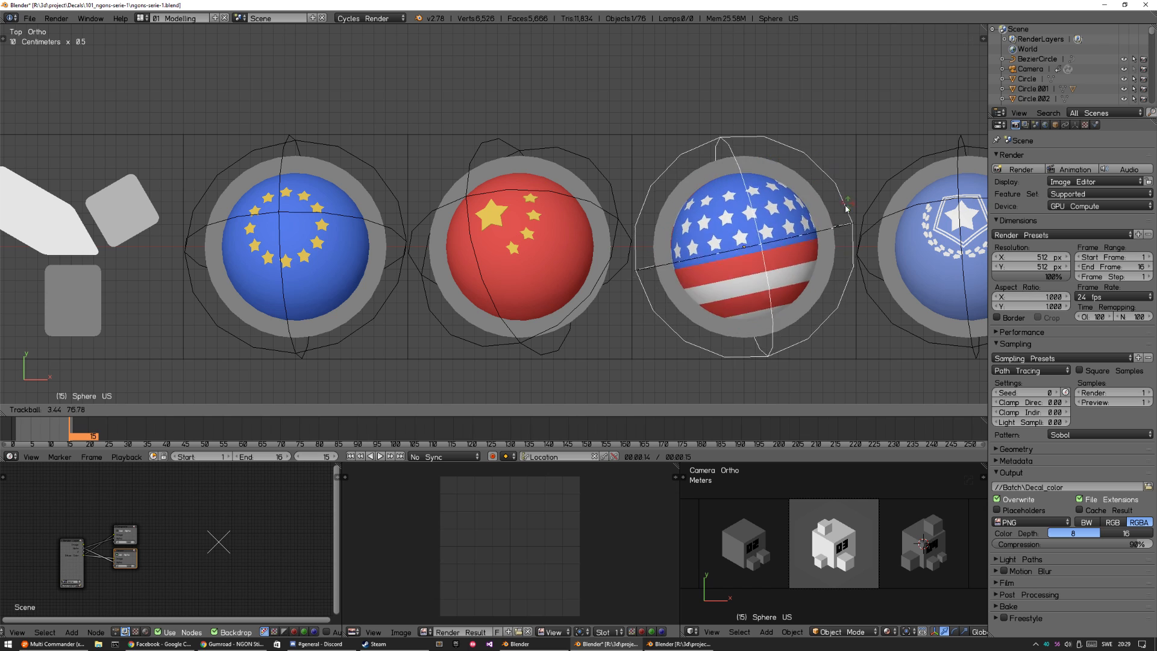
{"action": "right_click", "coordinate": [848, 206]}
- Try a trackball rotation on the light blue UN globe and clear the selection
{"action": "middle_click_drag", "start_coordinate": [791, 245], "coordinate": [522, 270], "text": "shift"}
{"action": "right_click", "coordinate": [712, 227]}
{"action": "key", "text": "r"}
{"action": "key", "text": "r"}
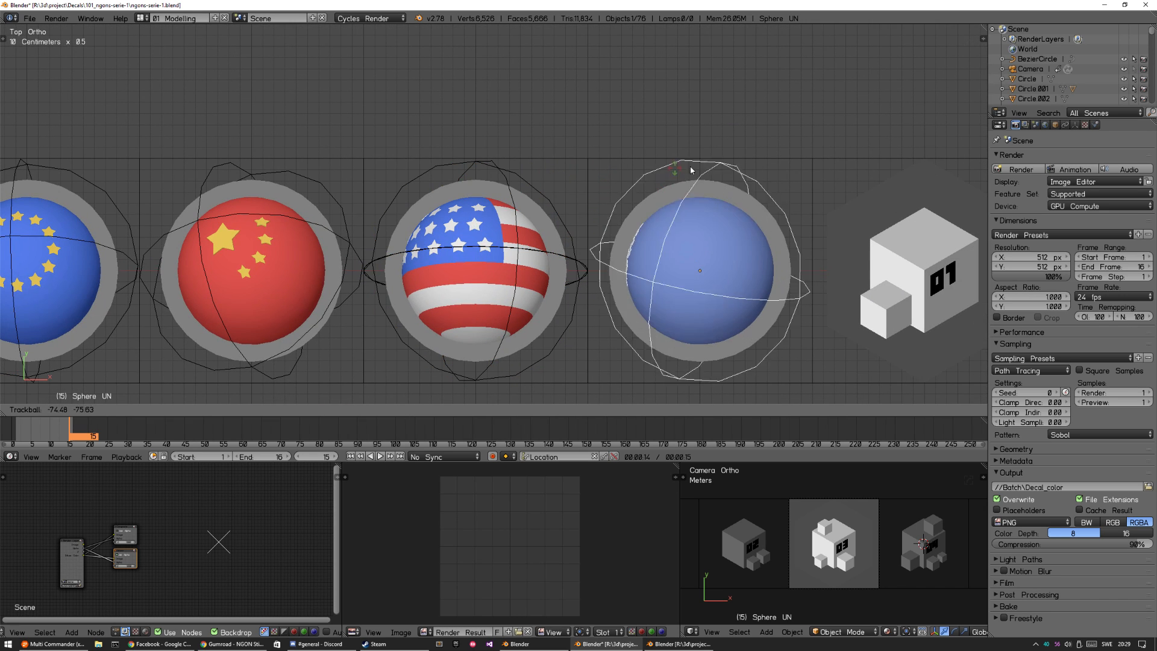
{"action": "left_click", "coordinate": [744, 227]}
{"action": "key", "text": "a"}
- Step the timeline to frame 11 so the camera frames the US flag globe, and render that frame
{"action": "middle_click_drag", "start_coordinate": [869, 219], "coordinate": [827, 224], "text": "ctrl"}
{"action": "middle_click_drag", "start_coordinate": [823, 224], "coordinate": [528, 249], "text": "shift"}
{"action": "scroll", "coordinate": [625, 231], "scroll_direction": "down", "scroll_amount": 2}
{"action": "middle_click_drag", "start_coordinate": [423, 148], "coordinate": [613, 121], "text": "shift"}
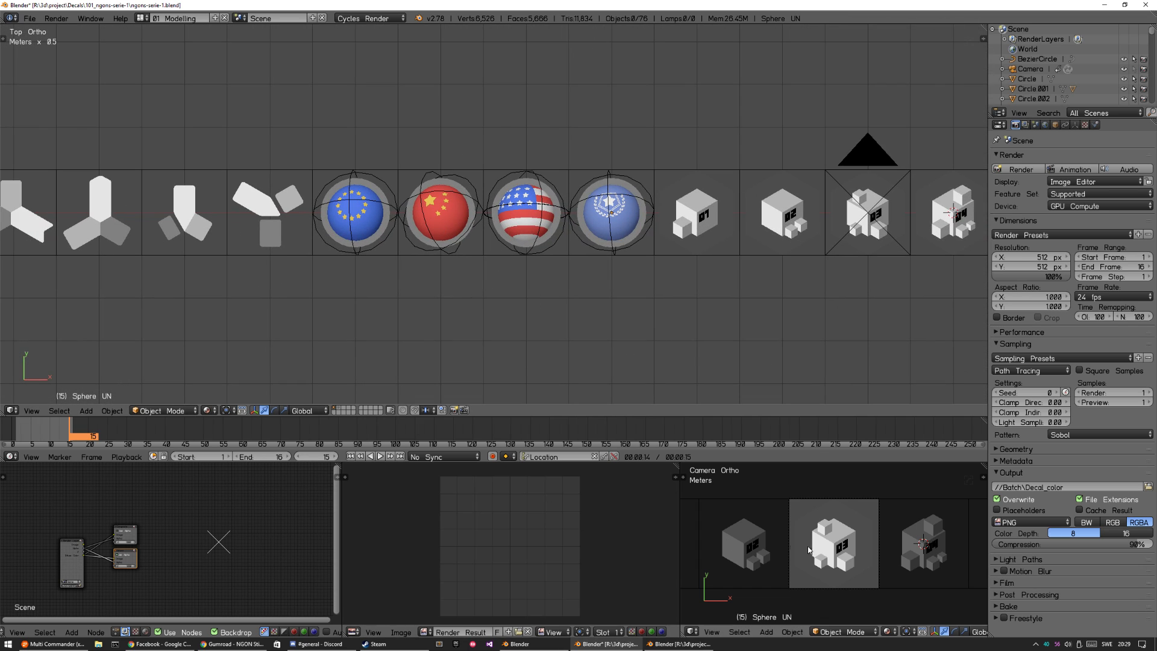
{"action": "key", "text": "Left"}
{"action": "key", "text": "Left"}
{"action": "key", "text": "Left"}
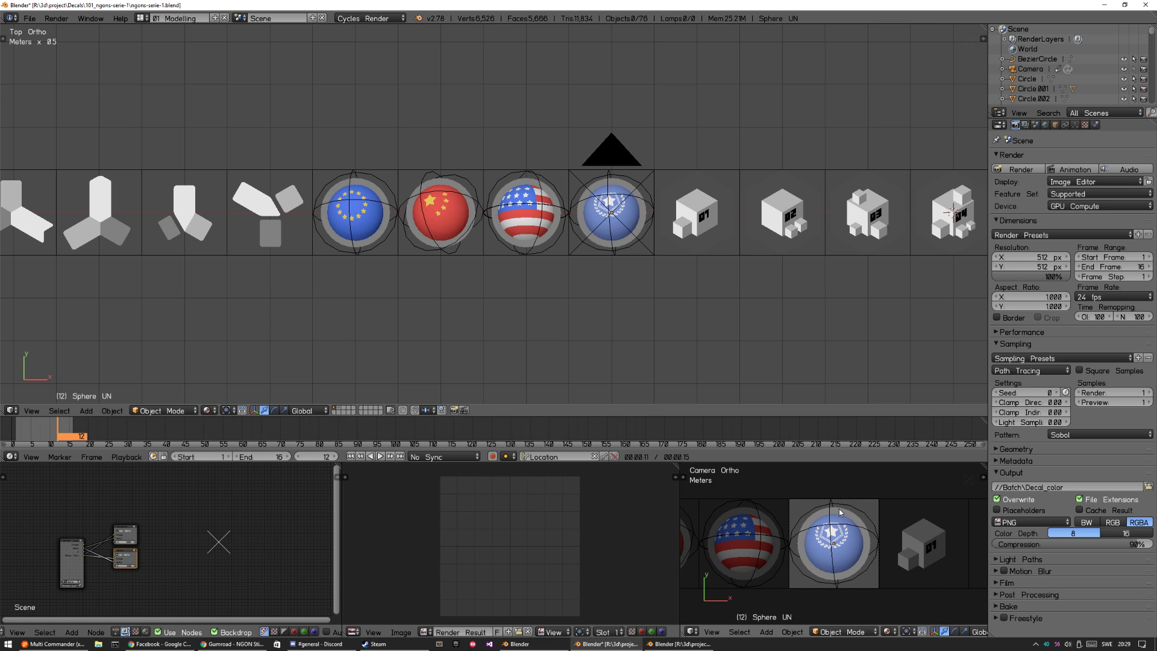
{"action": "key", "text": "Left"}
{"action": "key", "text": "Left"}
{"action": "key", "text": "Left"}
{"action": "key", "text": "Right"}
{"action": "key", "text": "Right"}
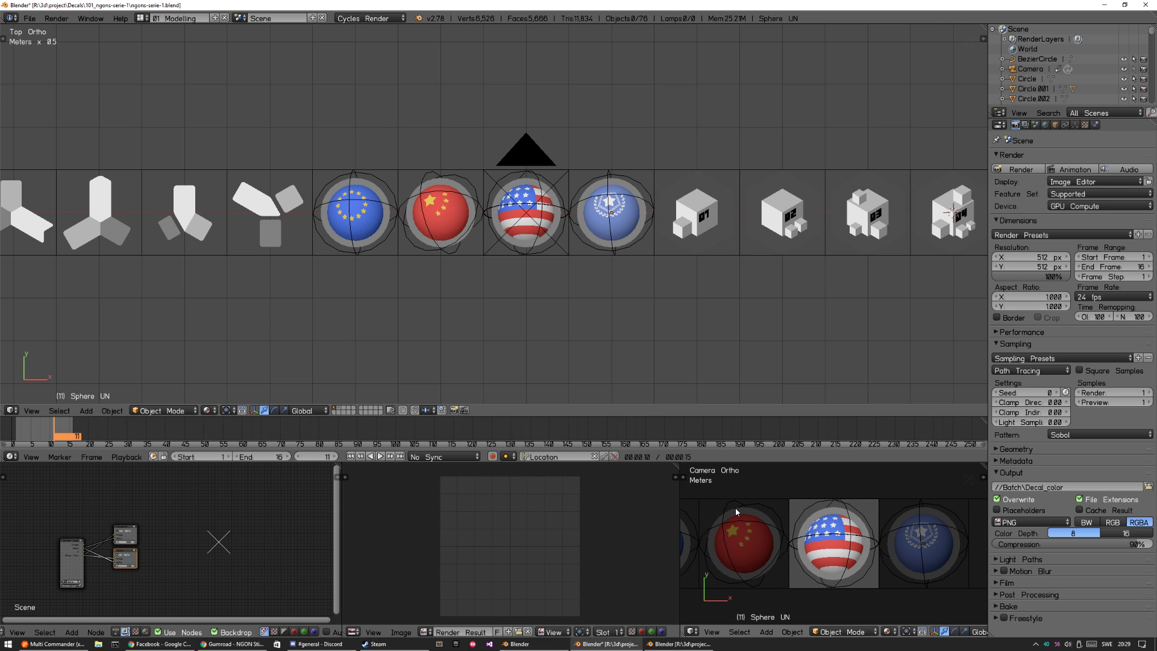
{"action": "key", "text": "F12"}
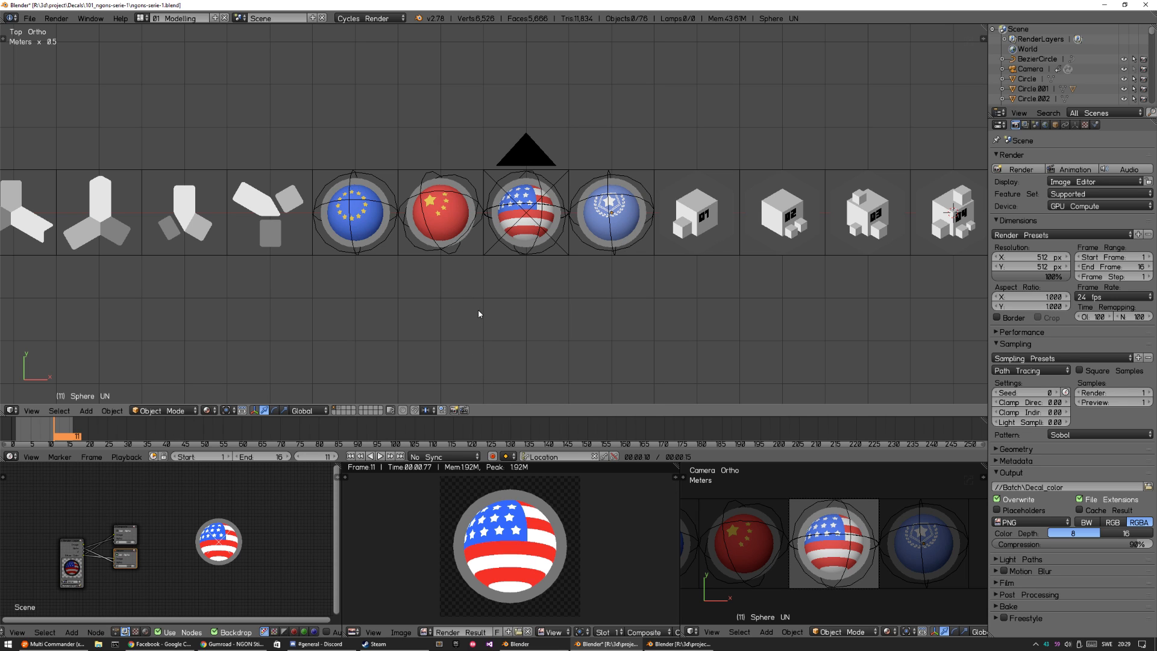
- Switch to the gas_canister.blend window and inspect the decaled canisters in a maximized, rendered 3D view
{"action": "left_click", "coordinate": [681, 644]}
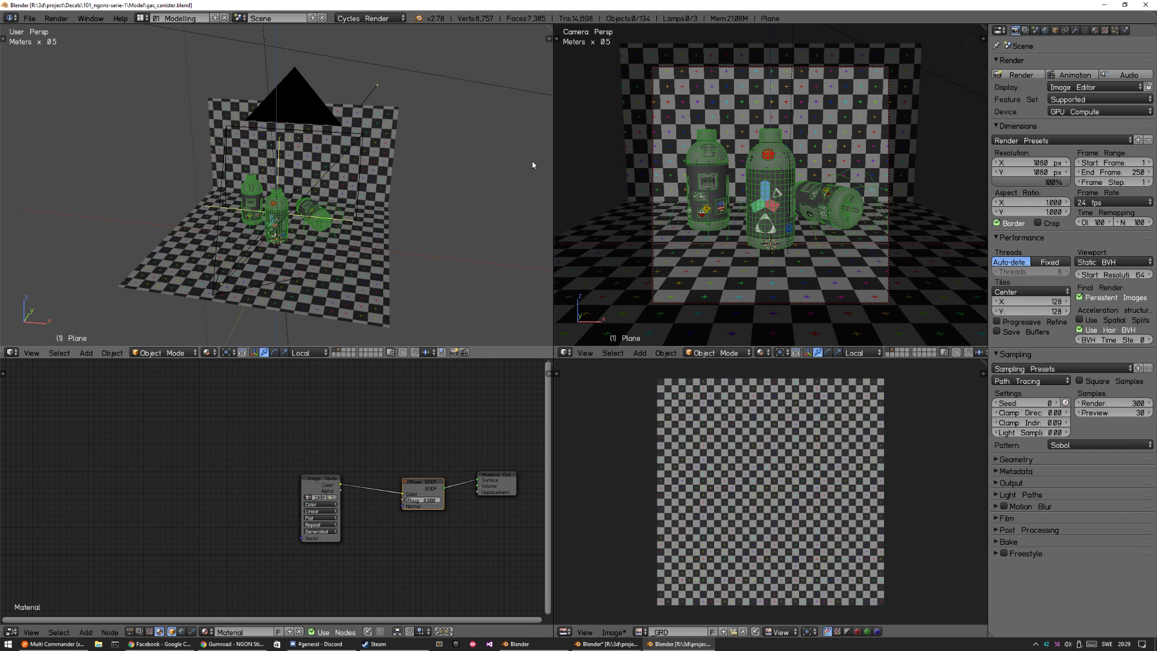
{"action": "key", "text": "z"}
{"action": "left_click", "coordinate": [320, 241]}
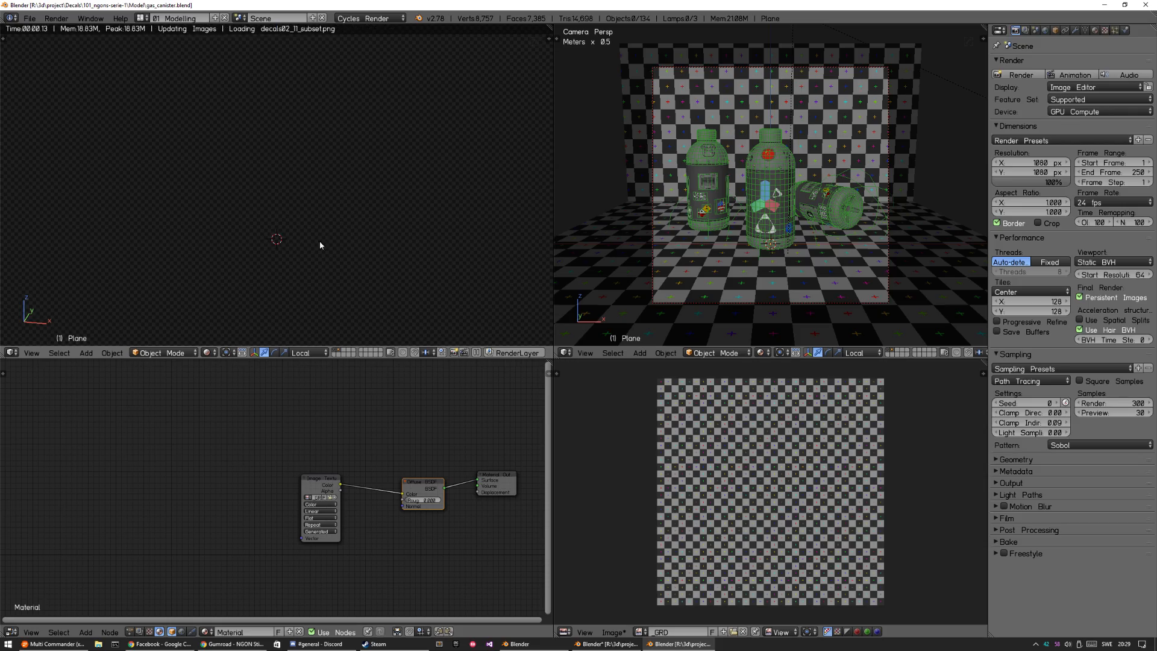
{"action": "scroll", "coordinate": [317, 260], "scroll_direction": "up", "scroll_amount": 5}
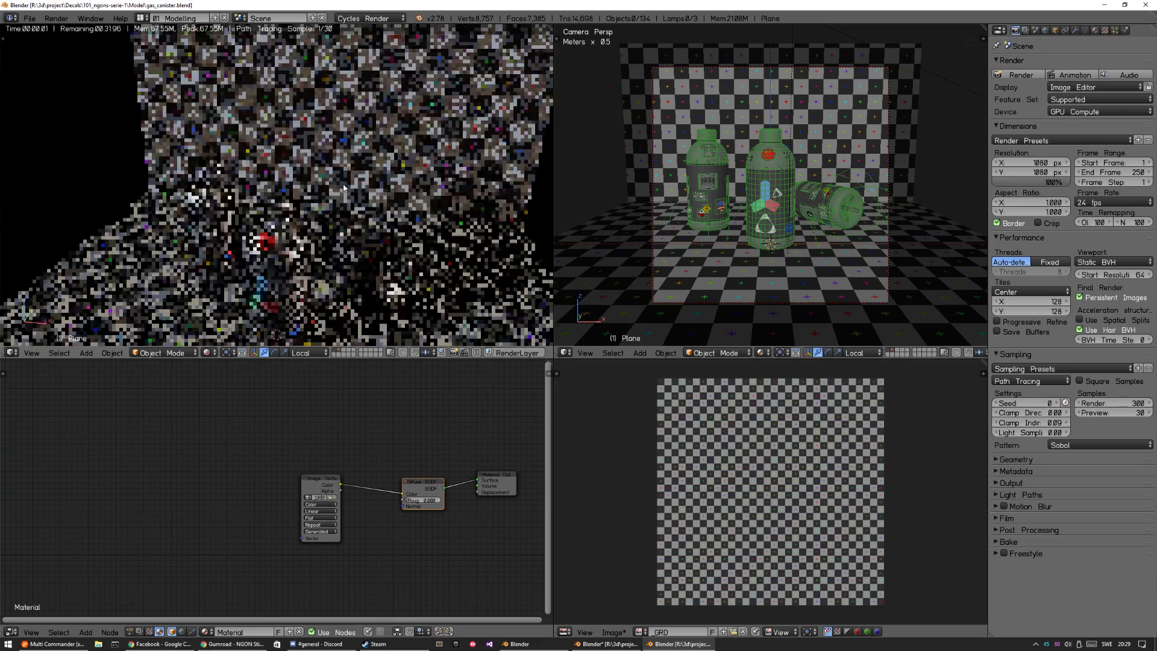
{"action": "scroll", "coordinate": [308, 295], "scroll_direction": "up", "scroll_amount": 6}
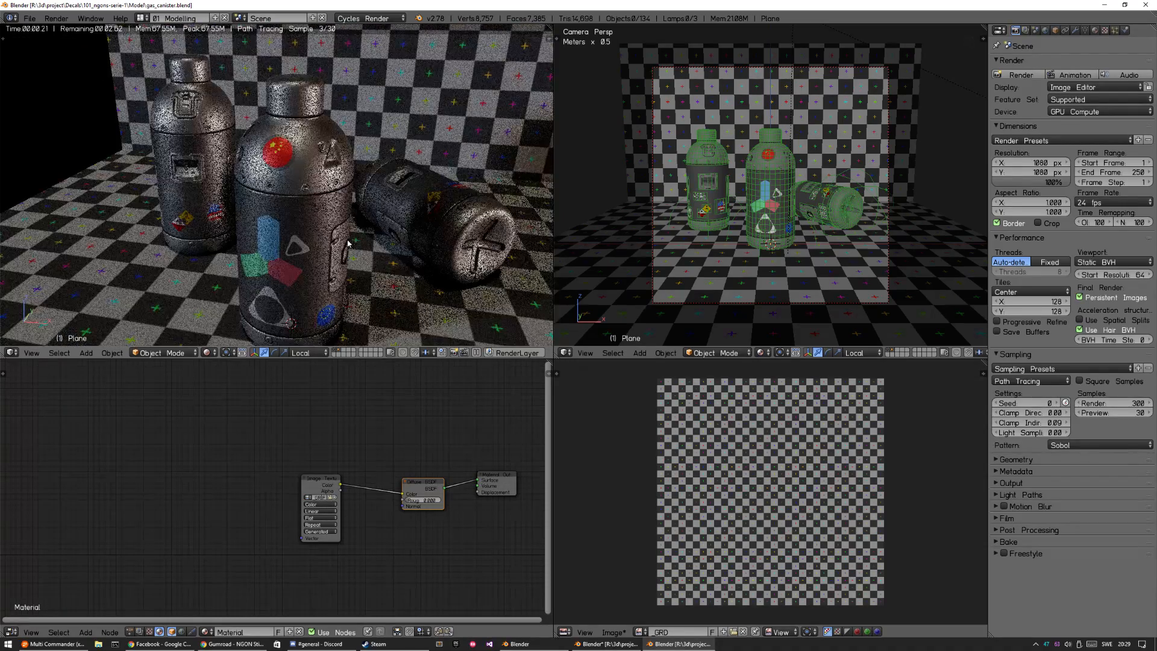
{"action": "scroll", "coordinate": [382, 227], "scroll_direction": "down", "scroll_amount": 6}
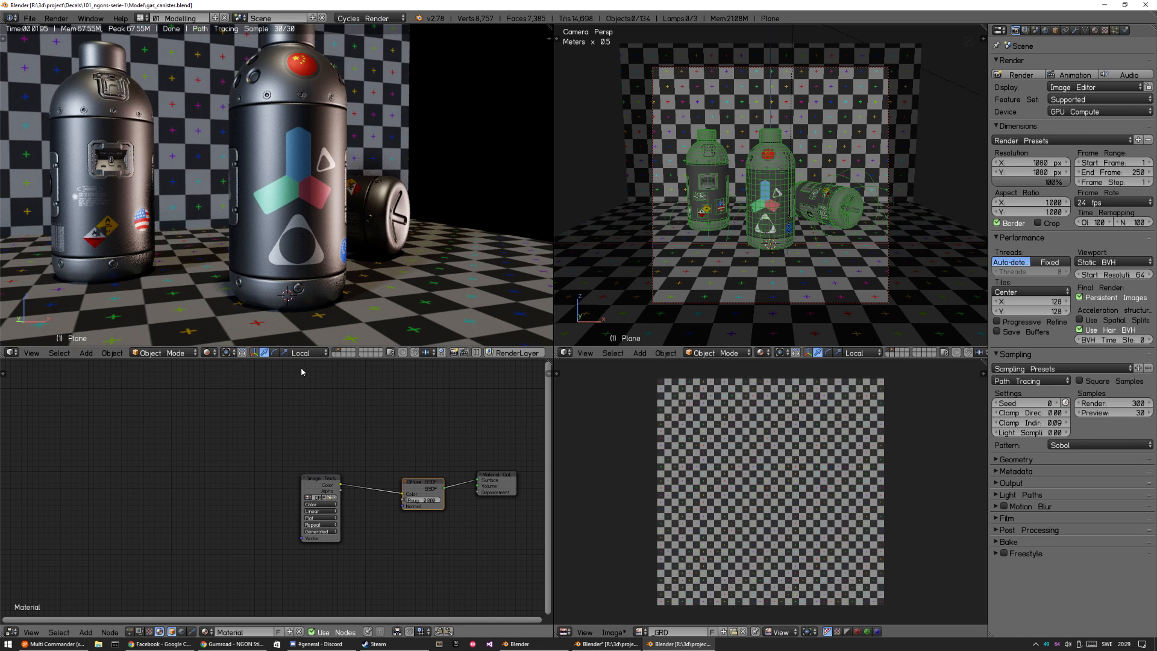
{"action": "key", "text": "ctrl+space"}
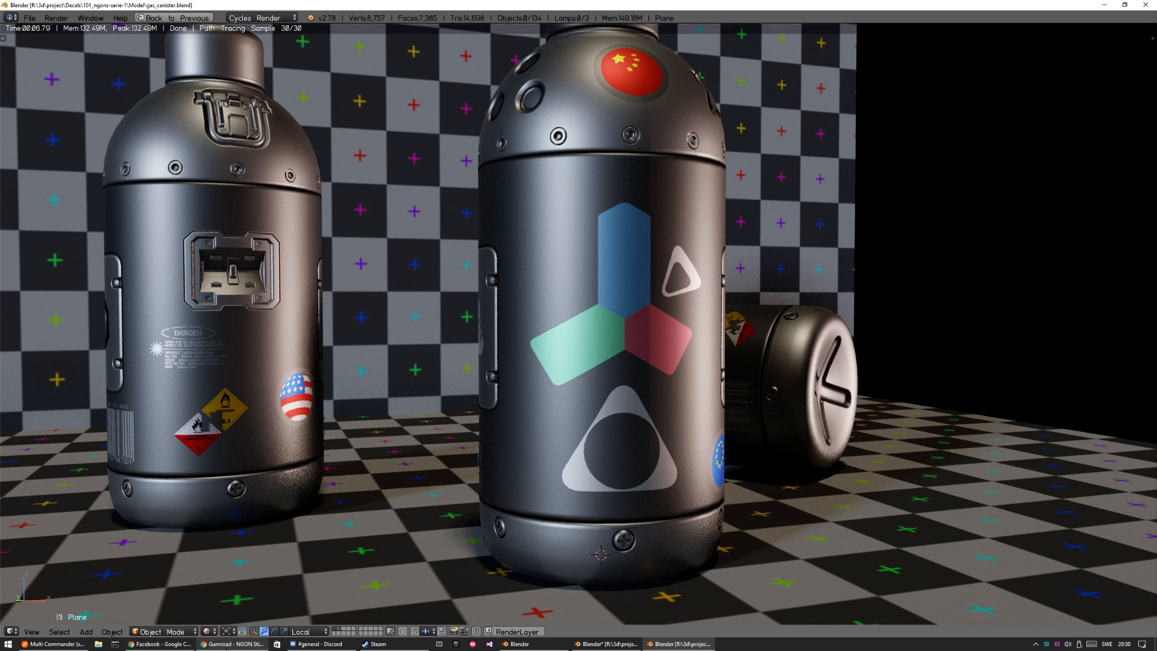
- Switch to the browser and show the DECALmachine product page
{"action": "left_click", "coordinate": [234, 644]}
{"action": "left_click", "coordinate": [135, 7]}
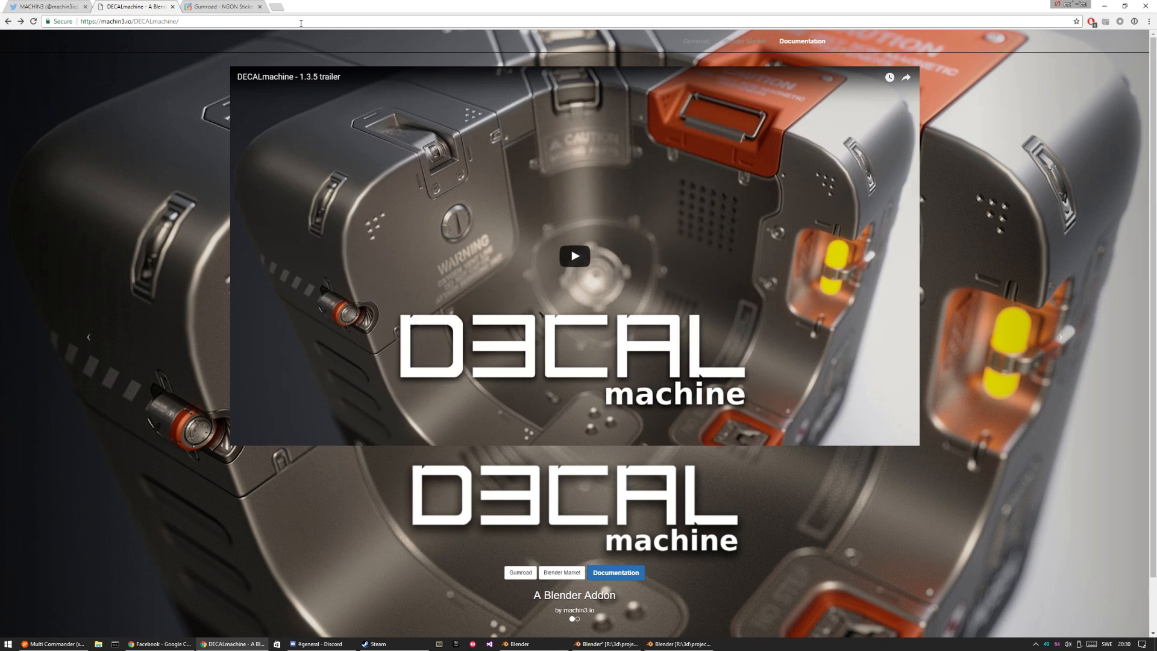
- Go back through the ngons-serie-1.blend window to the beveled box scene and select the large coloured ngon decal
{"action": "left_click", "coordinate": [606, 644]}
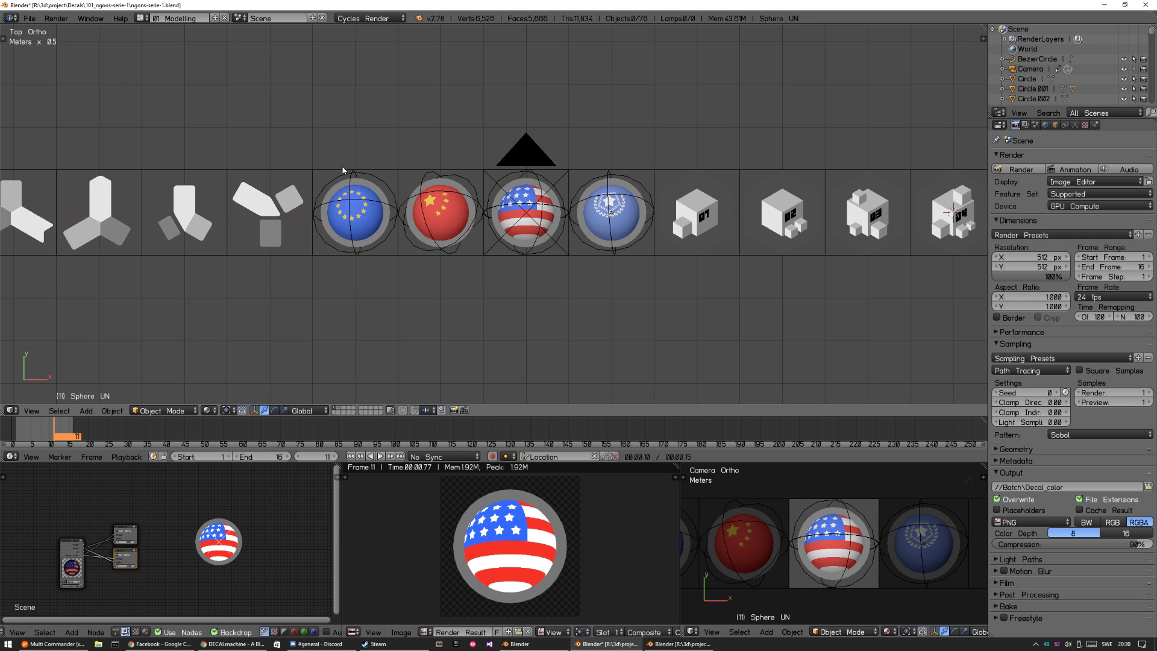
{"action": "key", "text": "alt+Tab"}
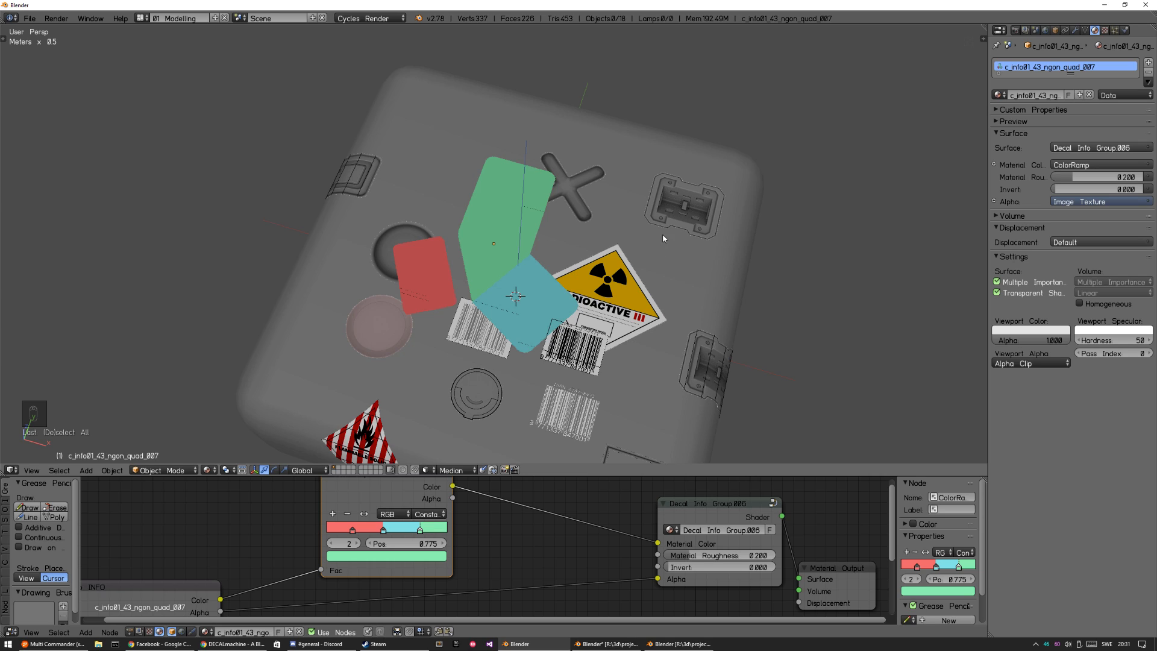
{"action": "right_click", "coordinate": [510, 244]}
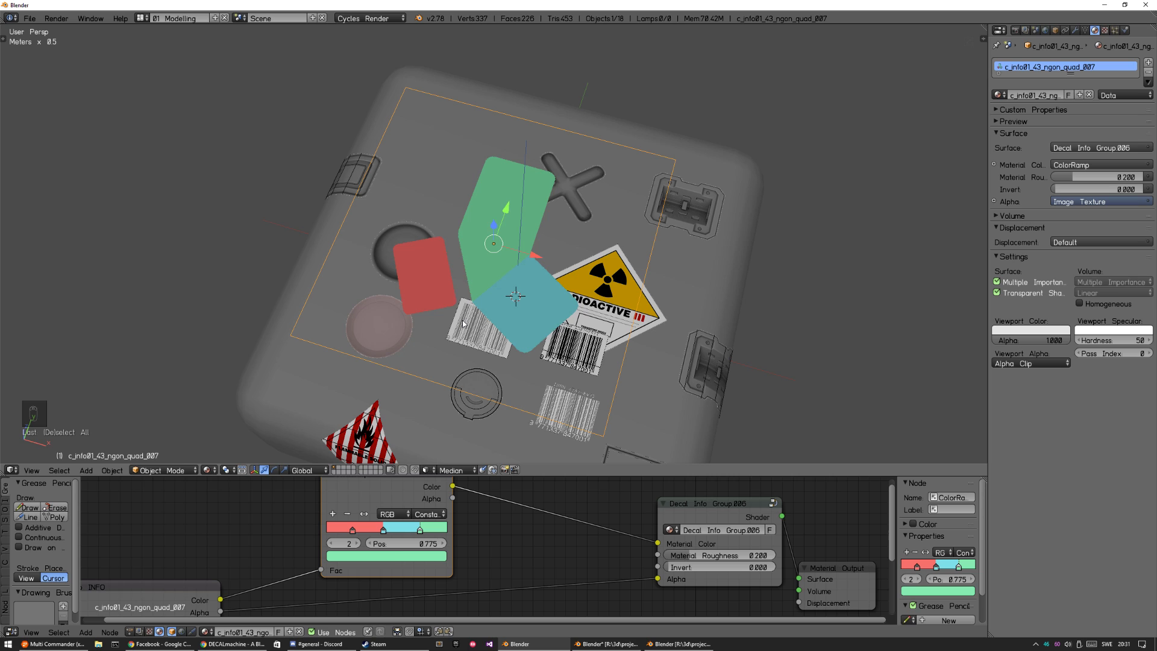
- Switch to the browser, reload the DECALmachine page and open the add-on's Blender Market listing
{"action": "left_click", "coordinate": [233, 643]}
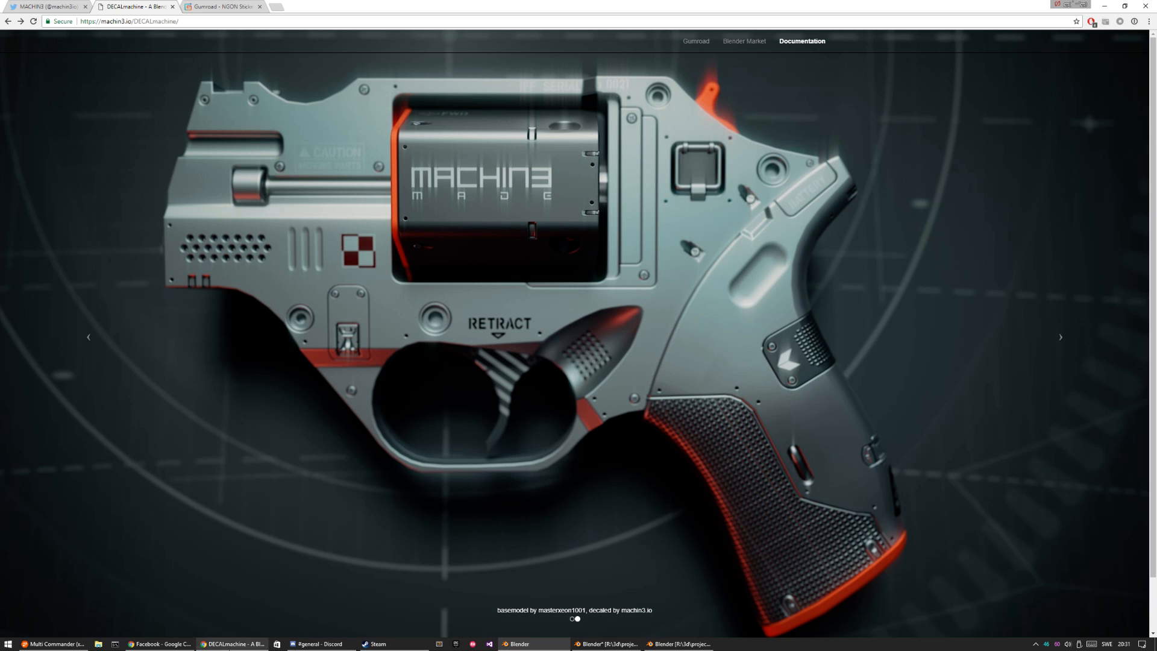
{"action": "scroll", "coordinate": [524, 462], "scroll_direction": "down", "scroll_amount": 1}
{"action": "scroll", "coordinate": [479, 387], "scroll_direction": "up", "scroll_amount": 1}
{"action": "left_click", "coordinate": [150, 22]}
{"action": "key", "text": "Return"}
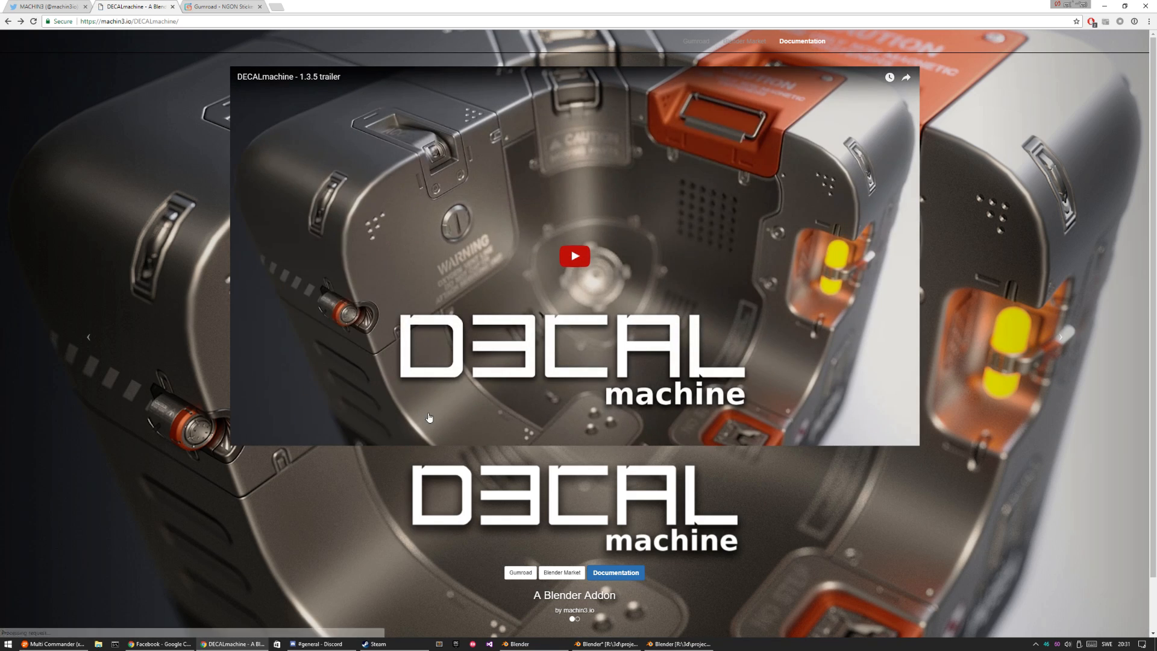
{"action": "left_click", "coordinate": [569, 575]}
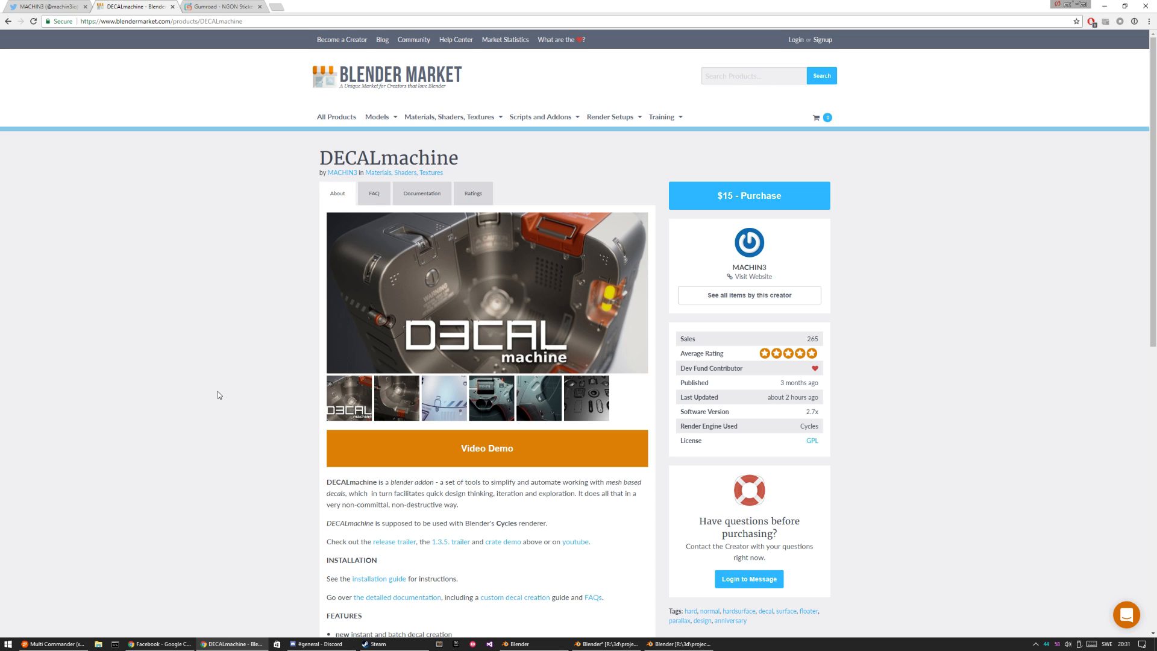
- Switch to the Blender window with the decaled beveled box and select the box
{"action": "left_click", "coordinate": [55, 643]}
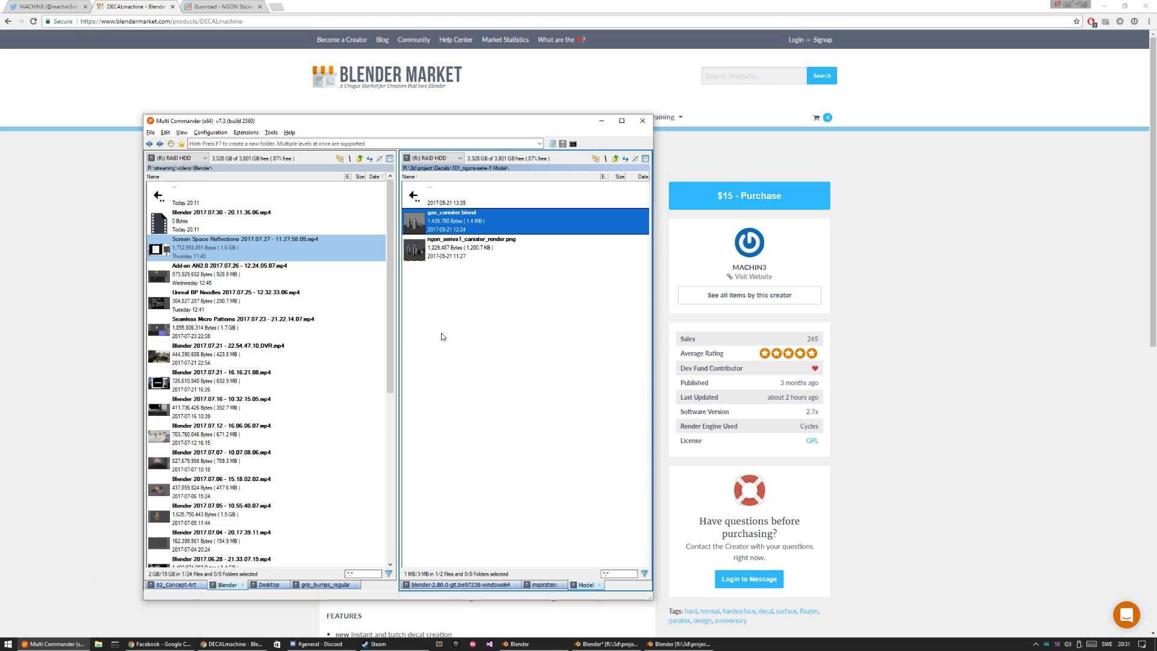
{"action": "left_click", "coordinate": [527, 644]}
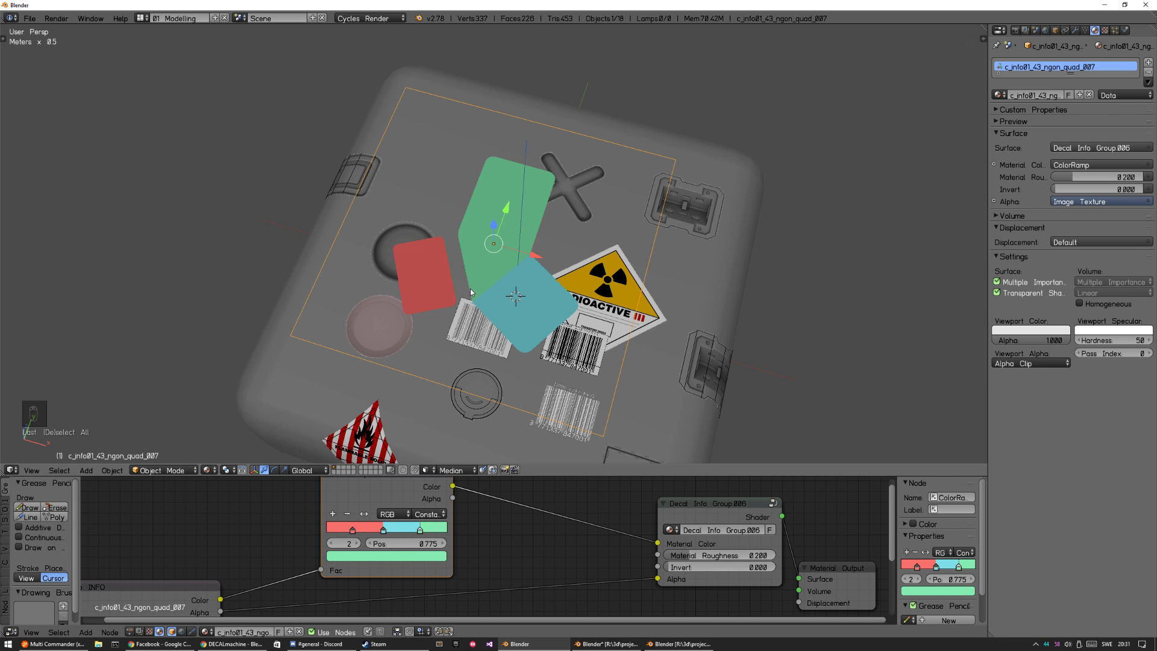
{"action": "right_click", "coordinate": [754, 205]}
{"action": "scroll", "coordinate": [801, 265], "scroll_direction": "down", "scroll_amount": 3}
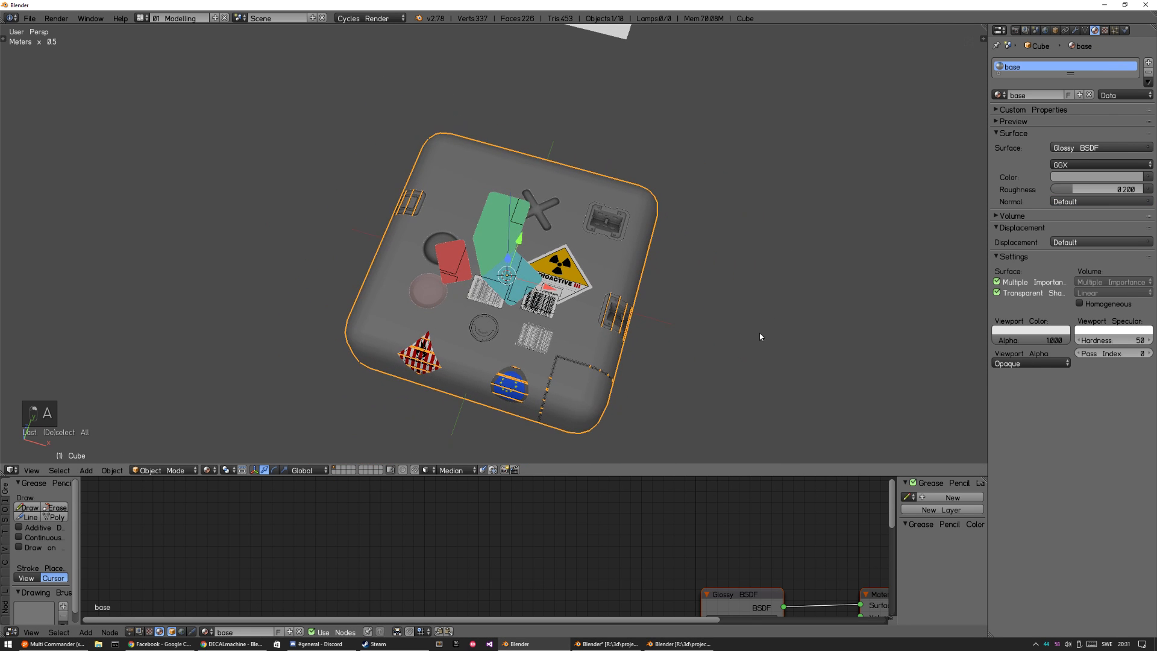
{"action": "middle_click_drag", "start_coordinate": [762, 333], "coordinate": [751, 302]}
{"action": "key", "text": "r"}
{"action": "key", "text": "r"}
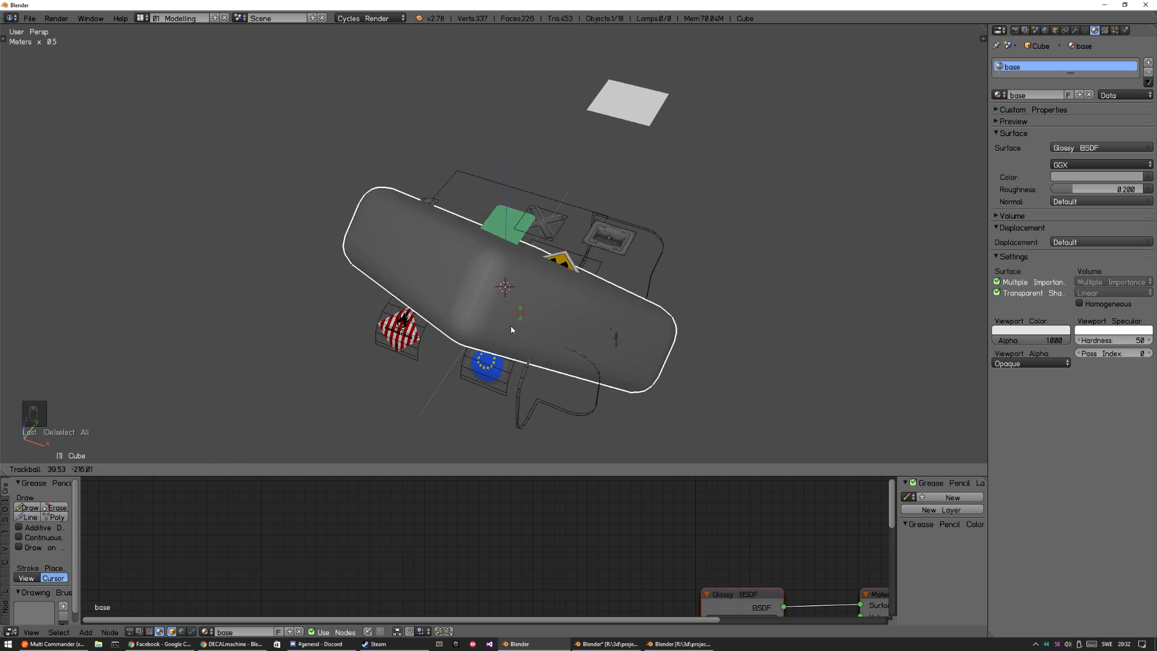
{"action": "key", "text": "Escape"}
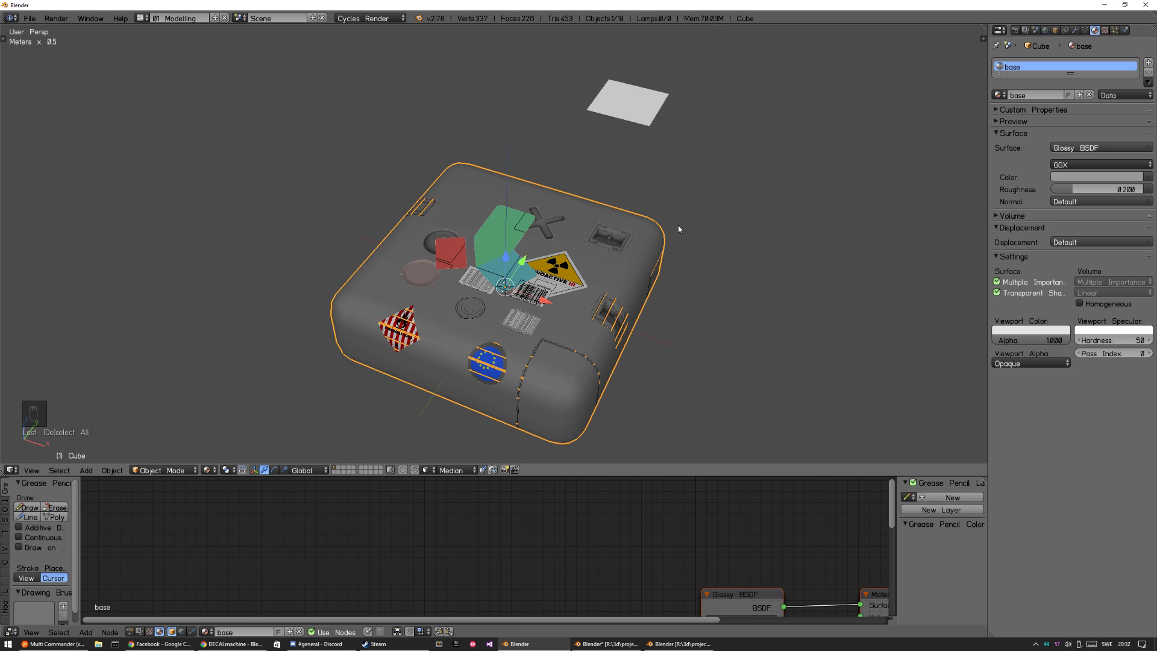
- Select the large coloured ngon decal on the box, adjust its decal height with DECALmachine, and deselect everything
{"action": "right_click", "coordinate": [559, 276]}
{"action": "key", "text": "d"}
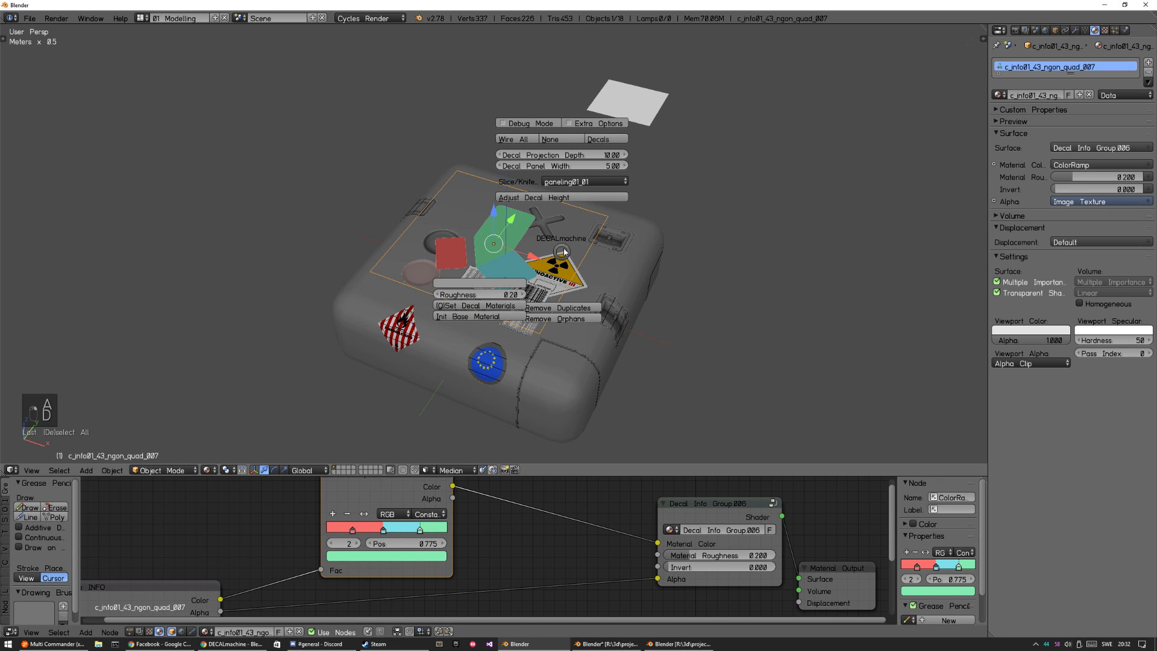
{"action": "left_click", "coordinate": [558, 239]}
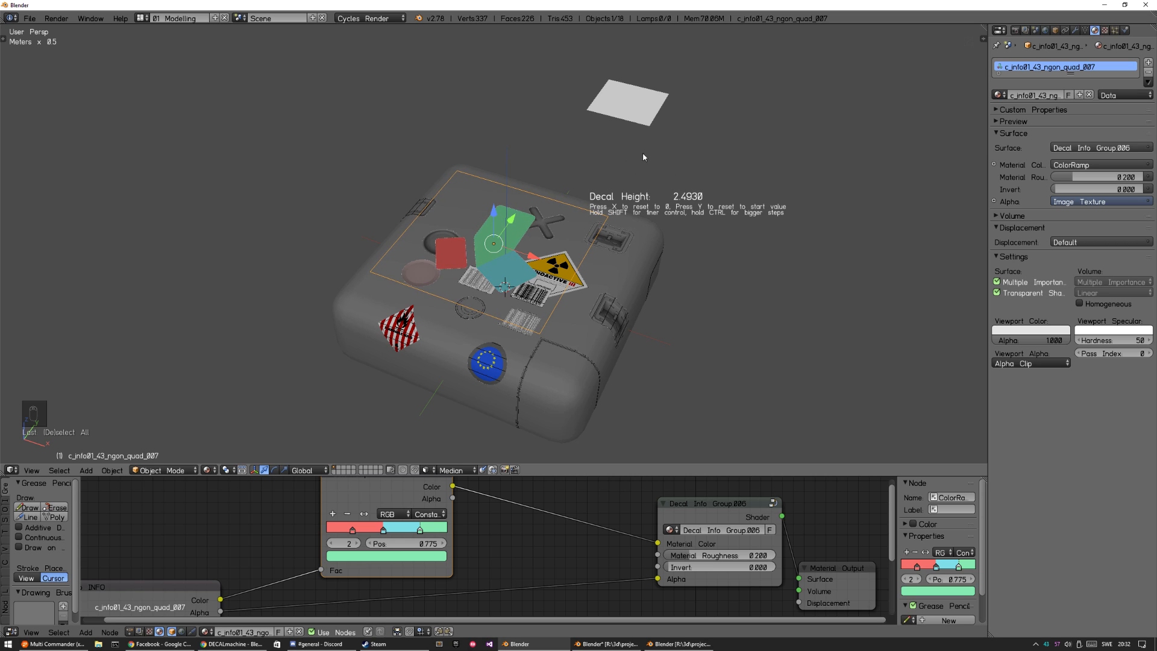
{"action": "left_click", "coordinate": [630, 199]}
{"action": "key", "text": "a"}
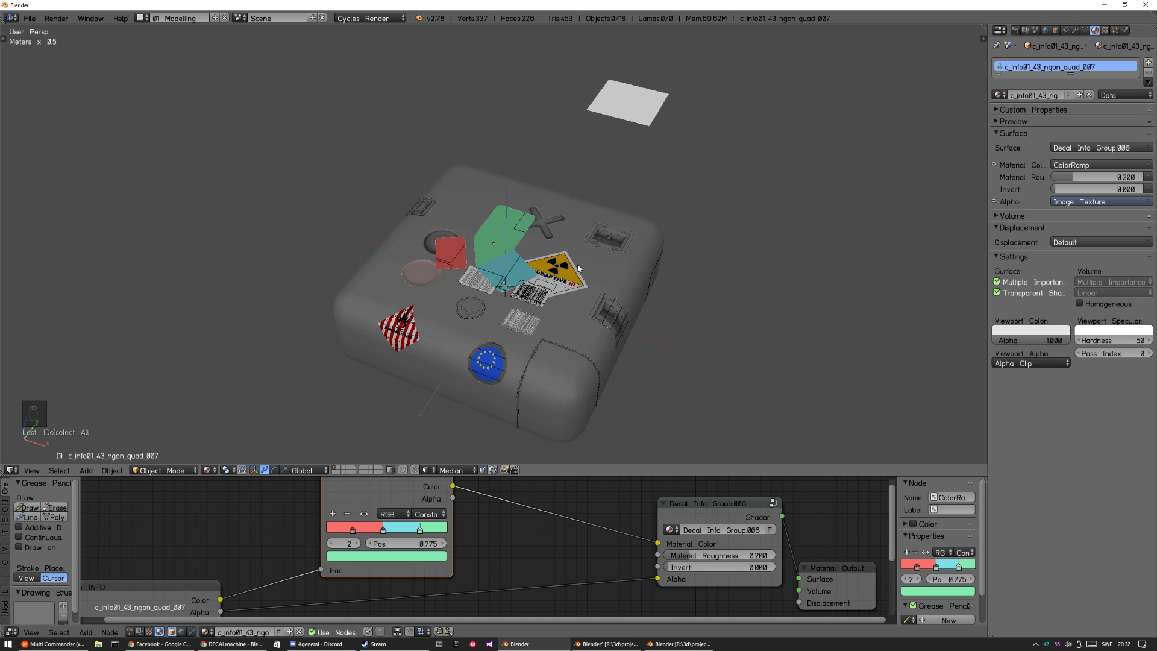
- Go through the ngons-serie-1.blend window back to the browser and show DECALmachine's Blender Market listing
{"action": "left_click", "coordinate": [606, 644]}
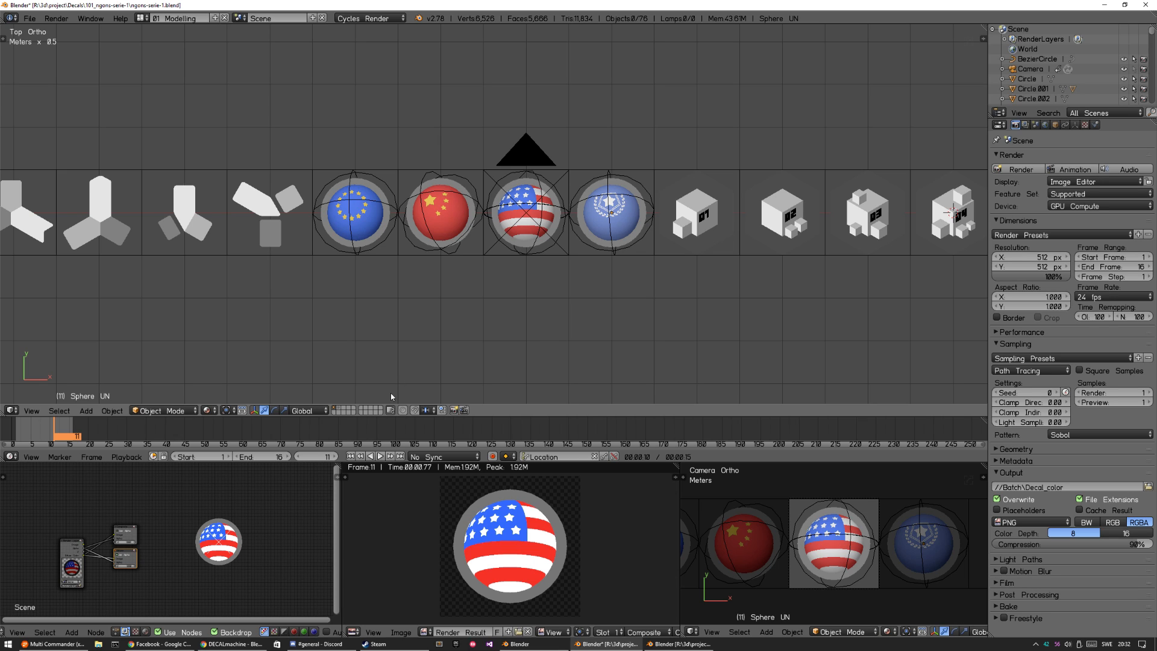
{"action": "left_click", "coordinate": [233, 644]}
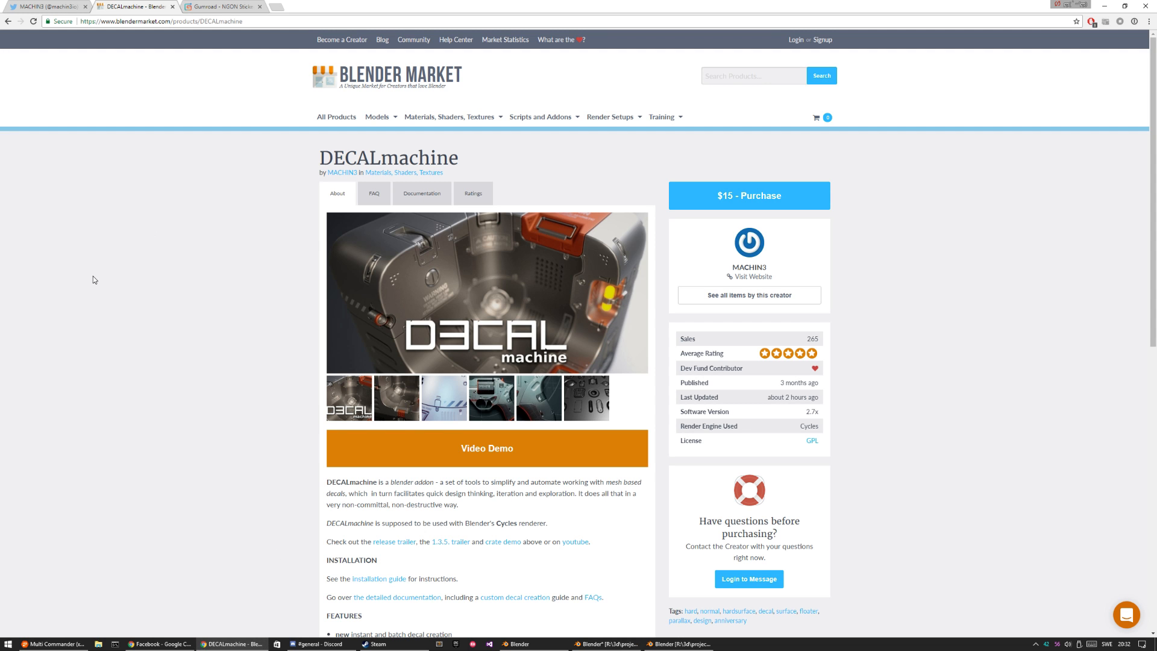